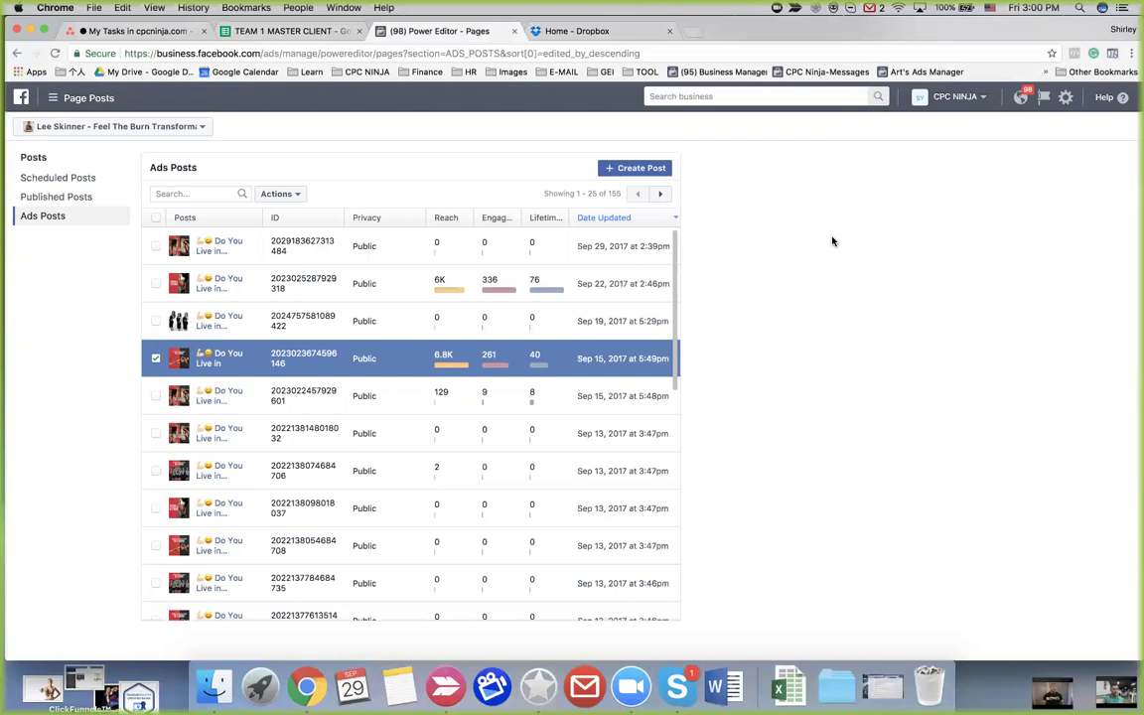
Browse the business tools menu and pages list, then return to Page Posts without switching pages
{"action": "left_click", "coordinate": [54, 97]}
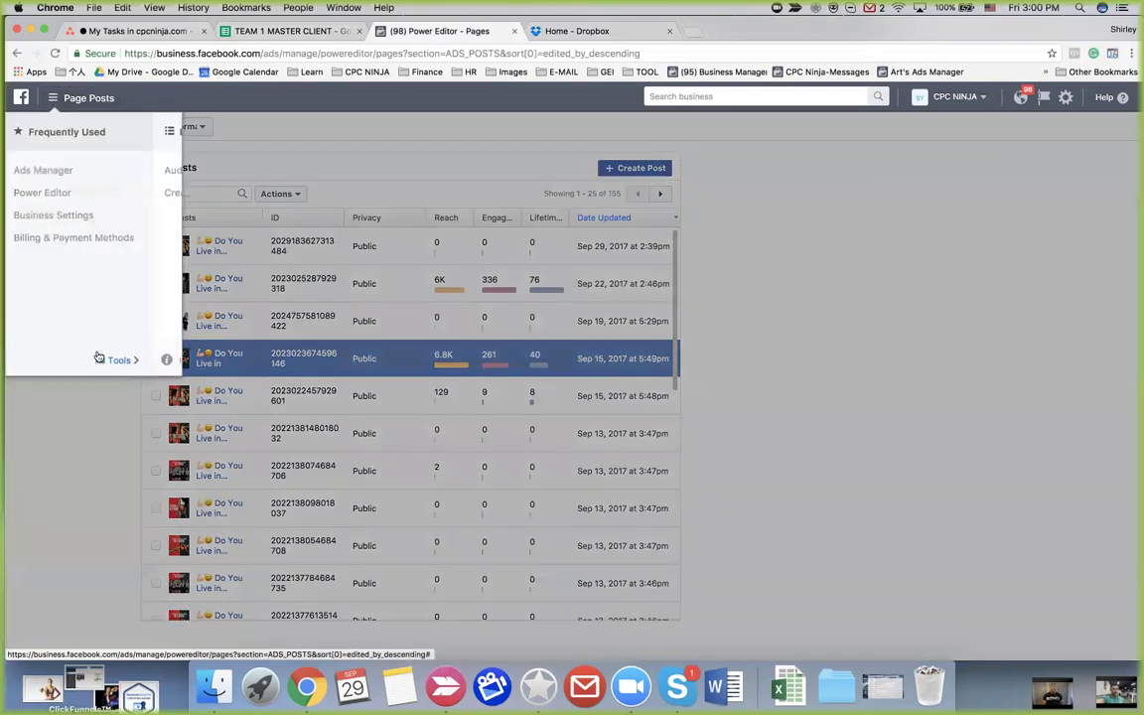
{"action": "left_click", "coordinate": [98, 357]}
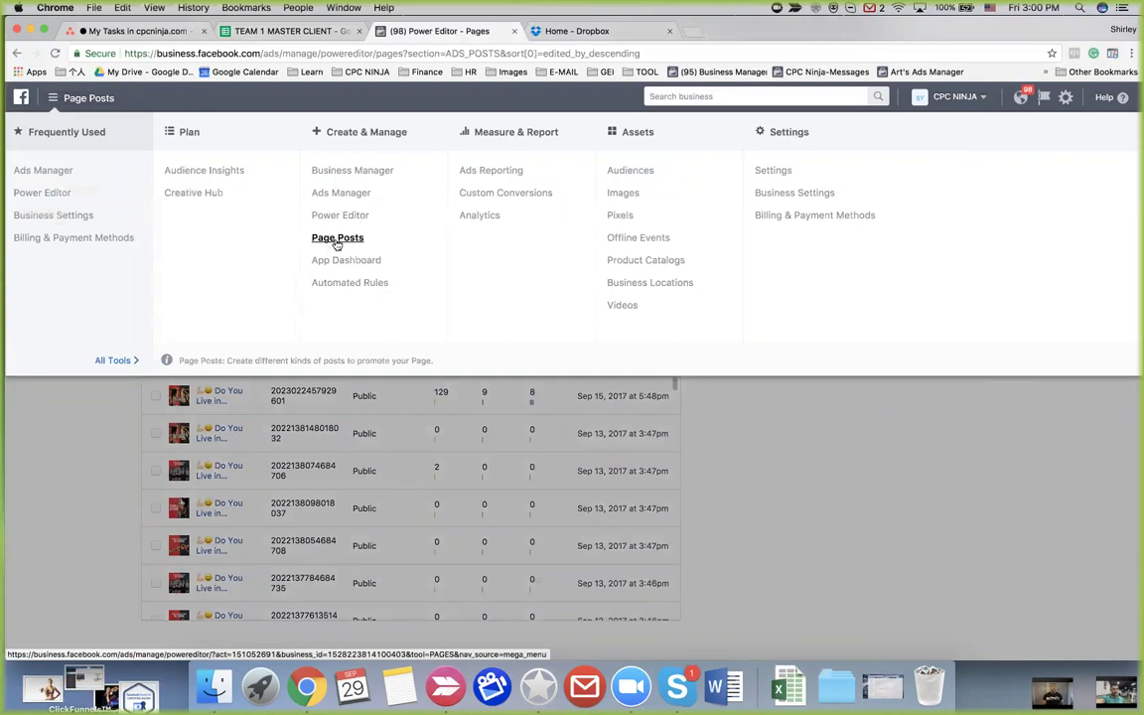
{"action": "left_click", "coordinate": [753, 416]}
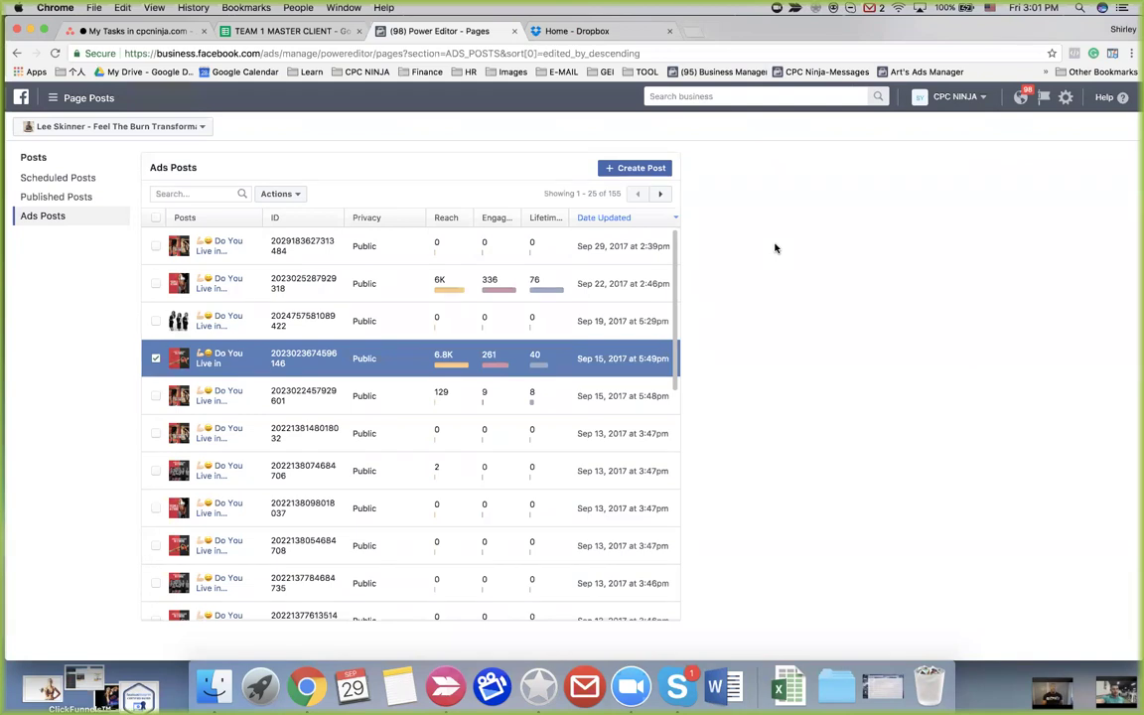
{"action": "left_click", "coordinate": [53, 100]}
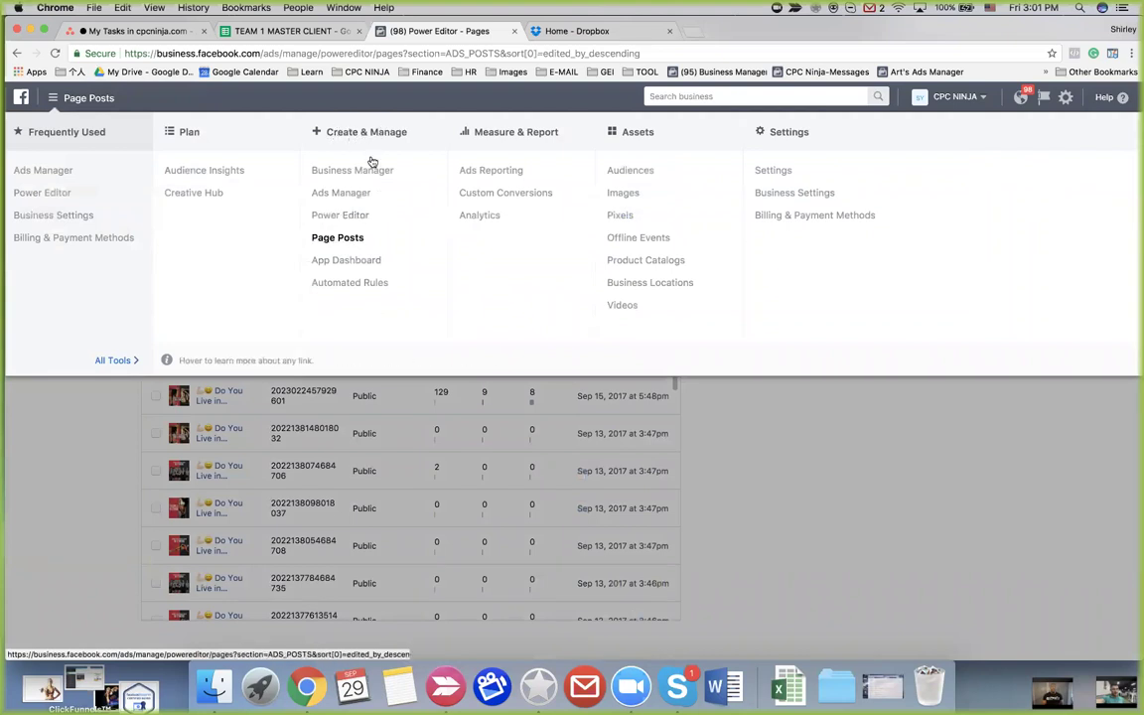
{"action": "left_click", "coordinate": [782, 403]}
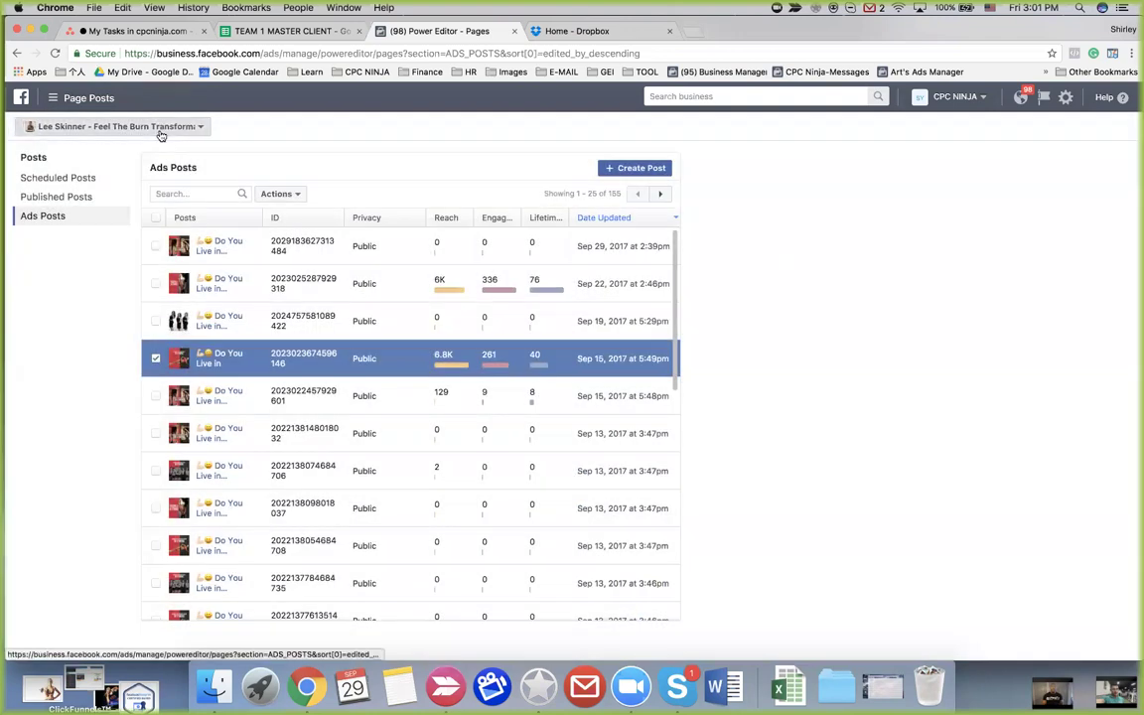
{"action": "left_click", "coordinate": [149, 127]}
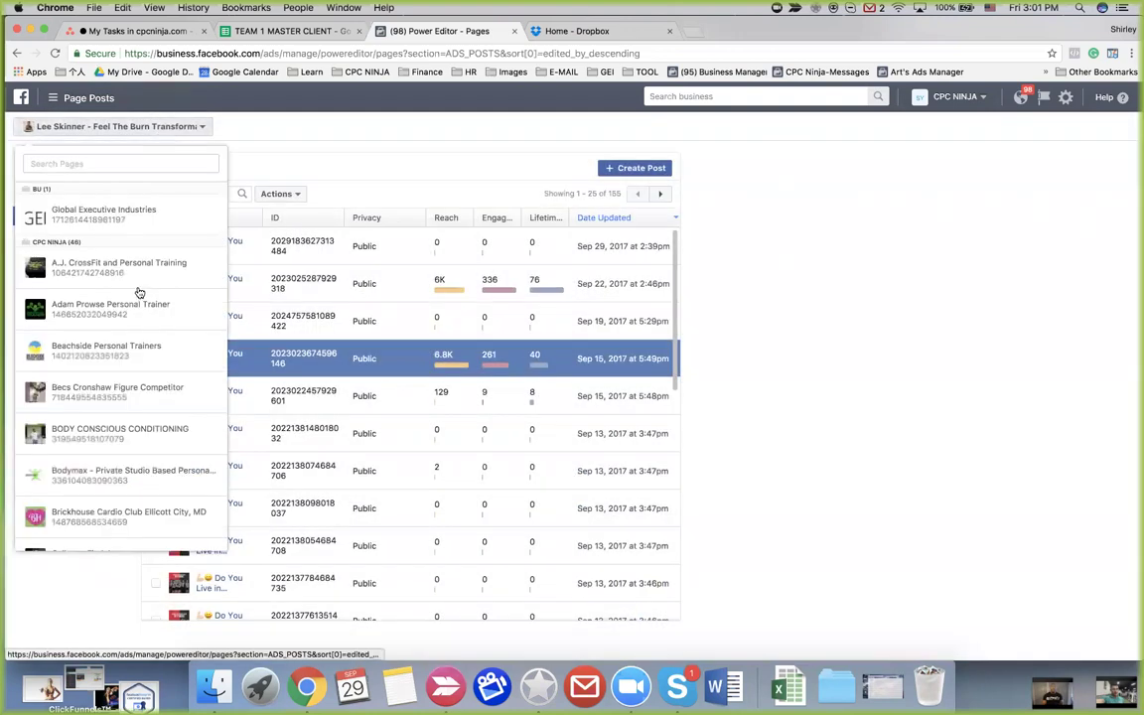
{"action": "left_click", "coordinate": [281, 143]}
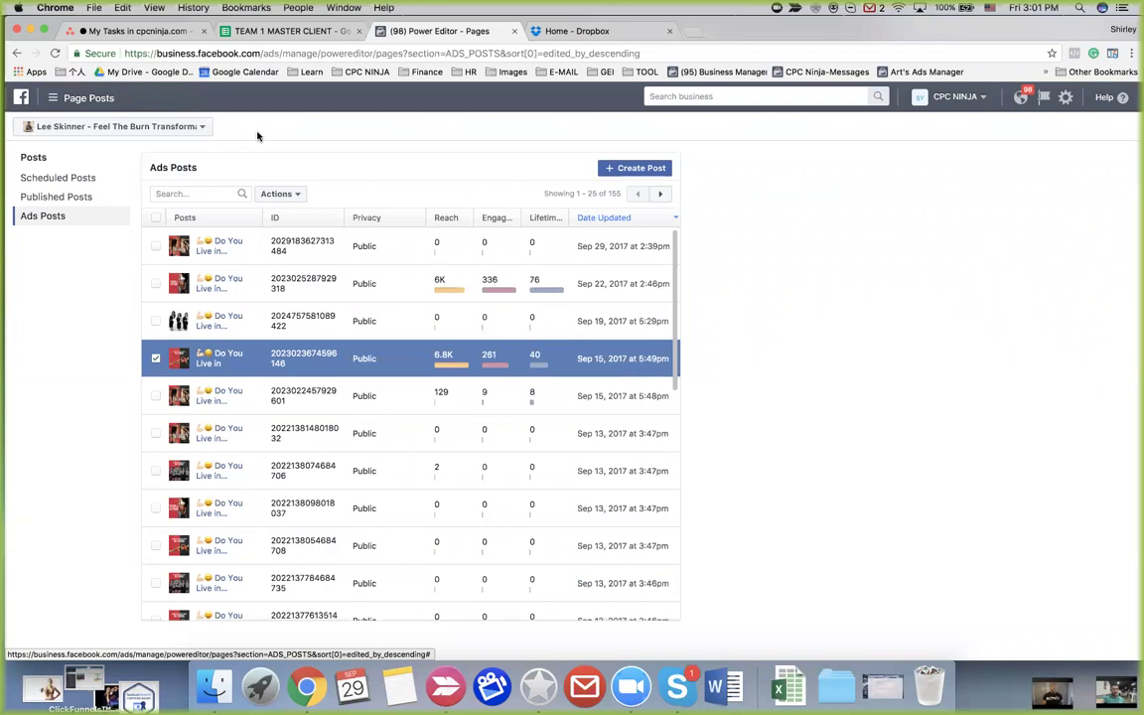
Scroll the Ads Posts table to its last rows to reveal the Sep 6 'Are you a busy woman' post
{"action": "scroll", "coordinate": [378, 365], "scroll_direction": "down", "scroll_amount": 2}
{"action": "scroll", "coordinate": [378, 365], "scroll_direction": "up", "scroll_amount": 2}
{"action": "scroll", "coordinate": [379, 366], "scroll_direction": "down", "scroll_amount": 10}
{"action": "scroll", "coordinate": [379, 366], "scroll_direction": "up", "scroll_amount": 10}
{"action": "scroll", "coordinate": [378, 366], "scroll_direction": "down", "scroll_amount": 10}
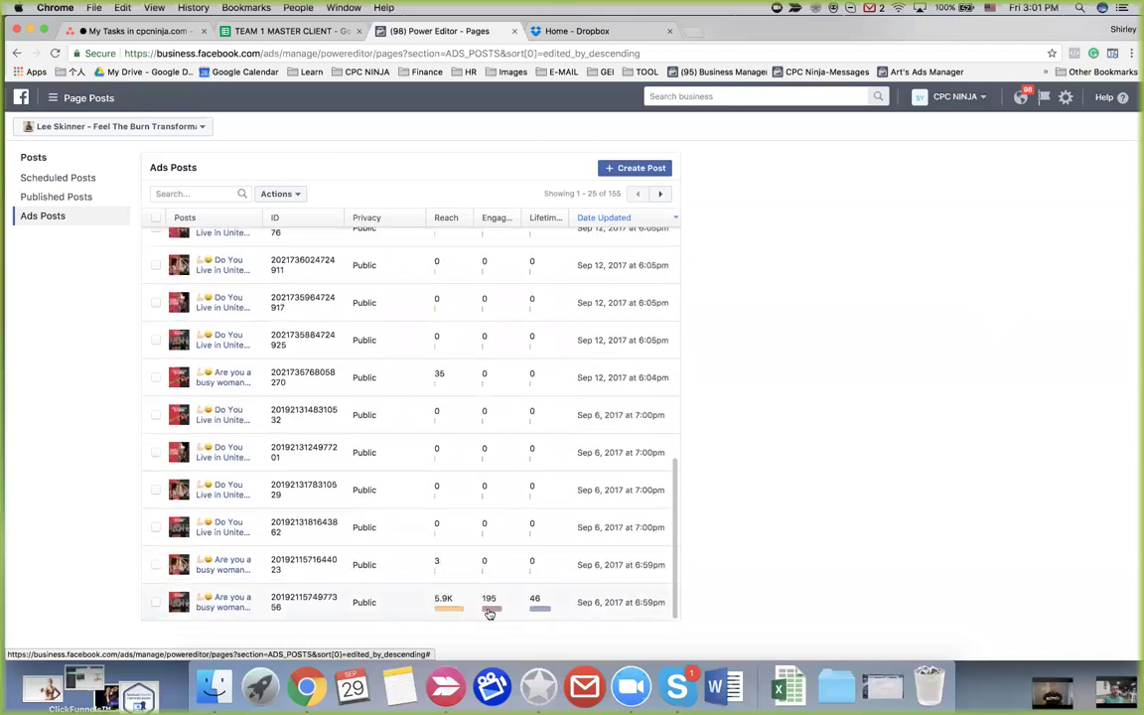
{"action": "scroll", "coordinate": [478, 434], "scroll_direction": "up", "scroll_amount": 10}
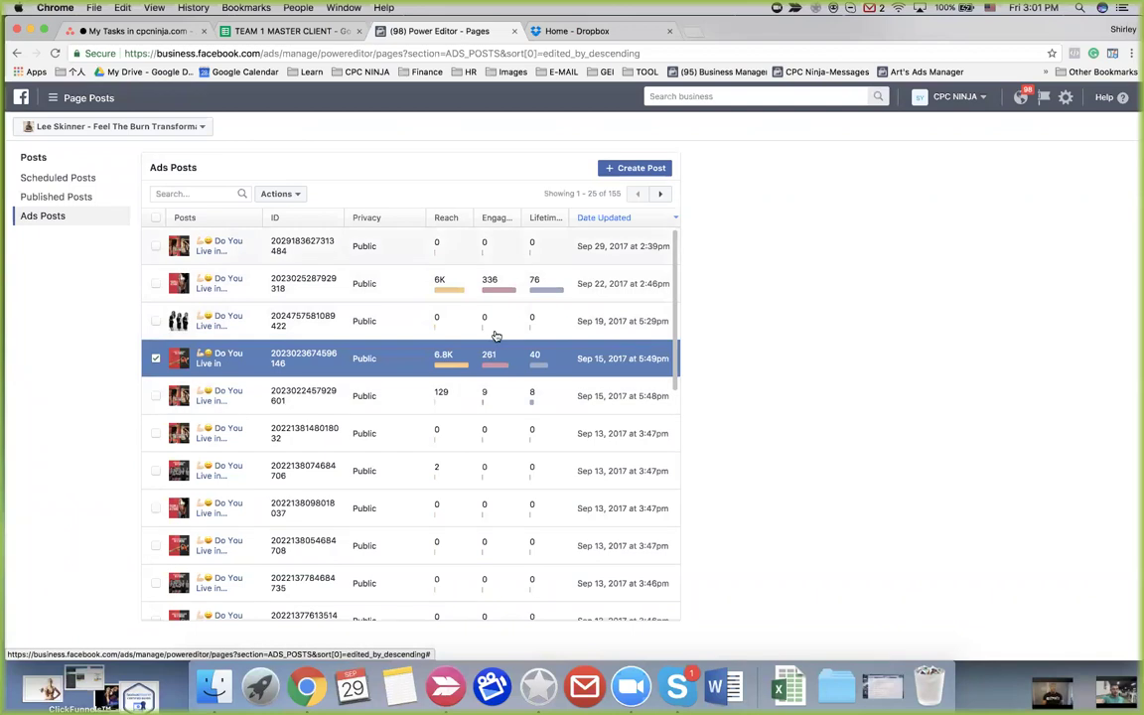
{"action": "scroll", "coordinate": [494, 398], "scroll_direction": "down", "scroll_amount": 10}
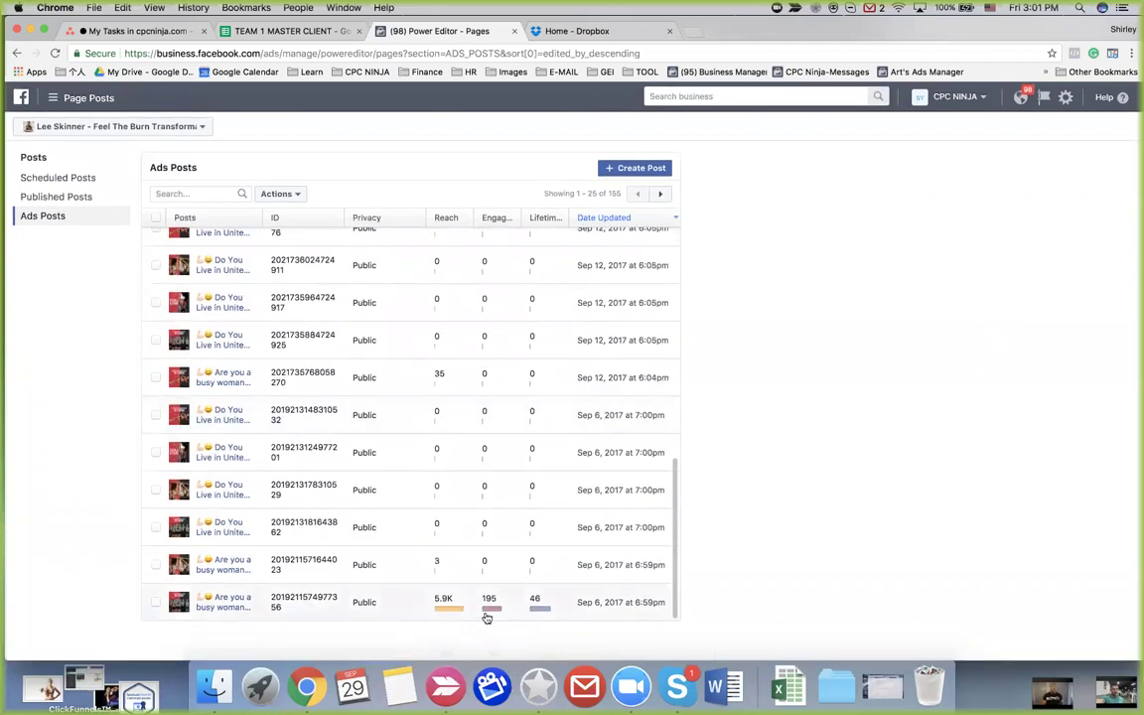
{"action": "mouse_move", "coordinate": [483, 613]}
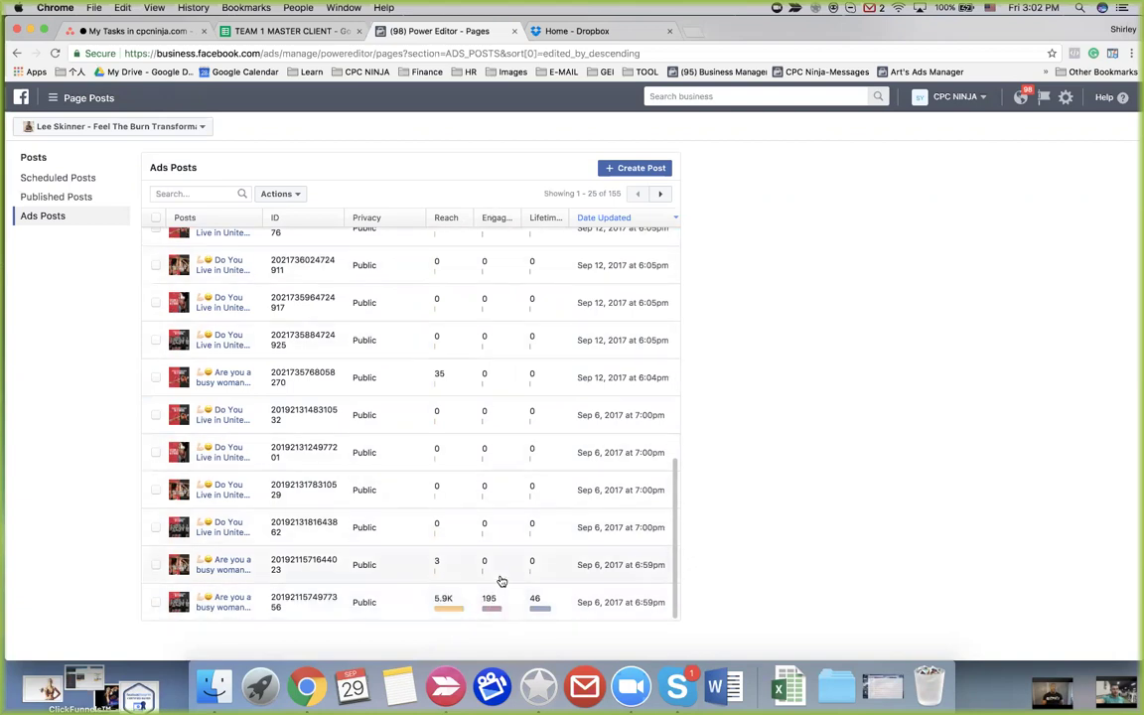
Open Post Details for the Sep 6 'Are you a busy woman?' ad and review its 5,864 reach and engagement
{"action": "left_click", "coordinate": [223, 603]}
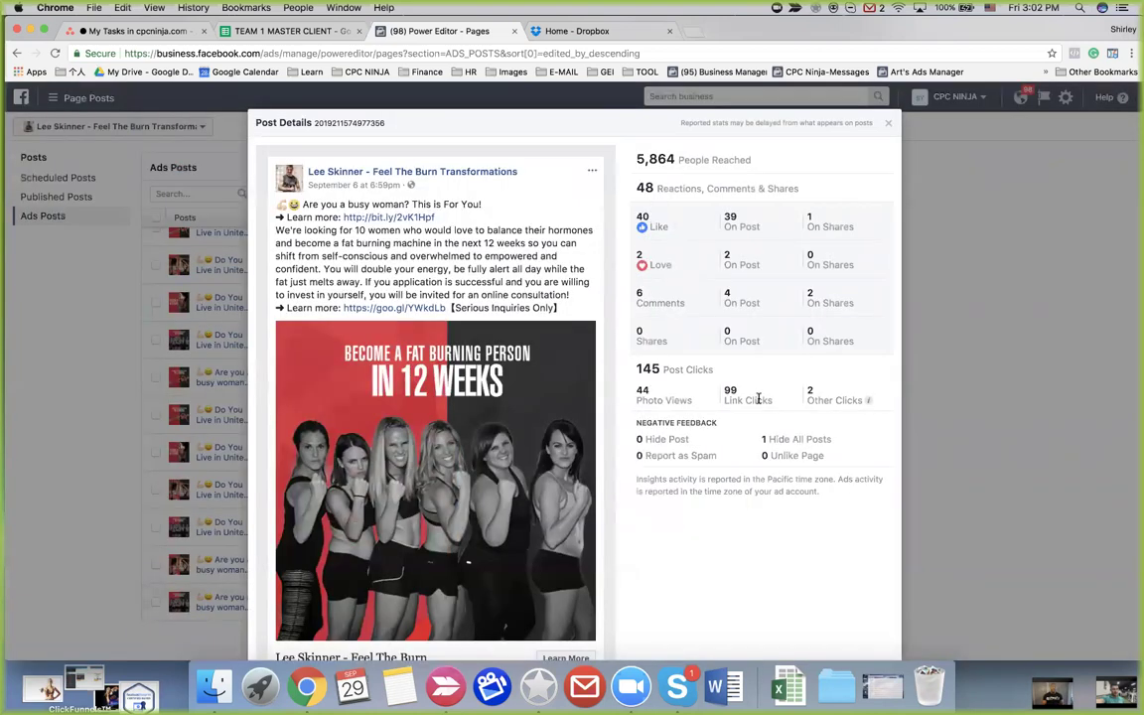
{"action": "scroll", "coordinate": [498, 419], "scroll_direction": "down", "scroll_amount": 3}
{"action": "scroll", "coordinate": [498, 418], "scroll_direction": "up", "scroll_amount": 2}
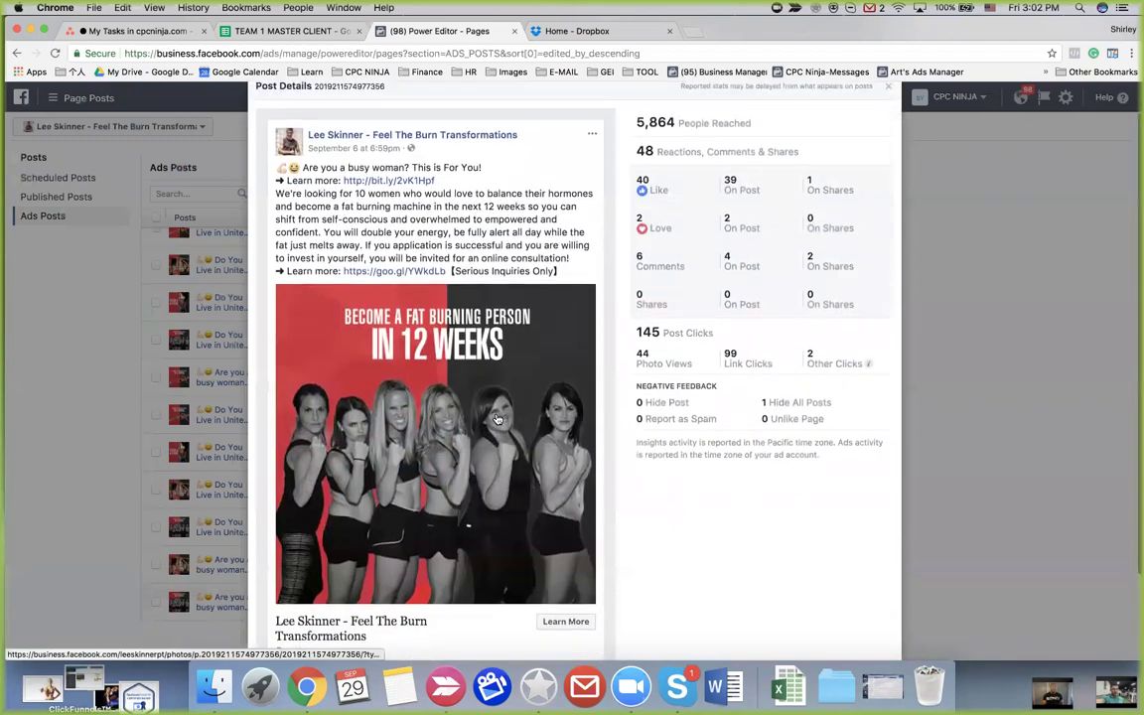
{"action": "scroll", "coordinate": [497, 418], "scroll_direction": "down", "scroll_amount": 3}
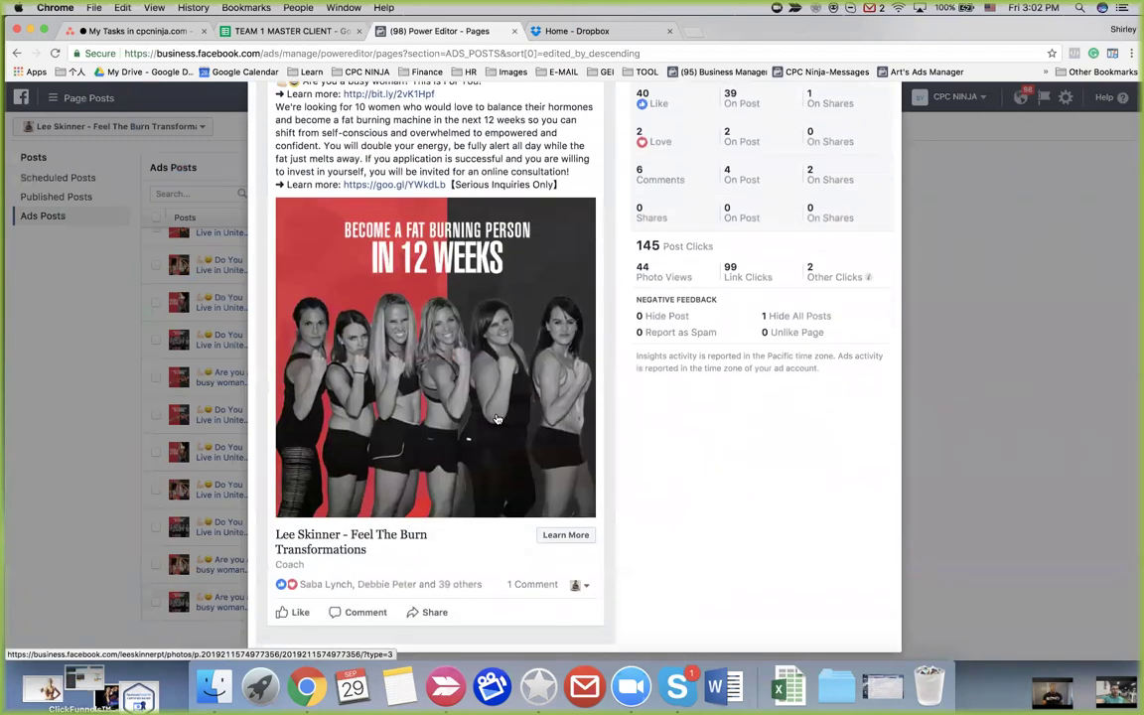
{"action": "scroll", "coordinate": [498, 419], "scroll_direction": "up", "scroll_amount": 2}
{"action": "scroll", "coordinate": [498, 418], "scroll_direction": "down", "scroll_amount": 2}
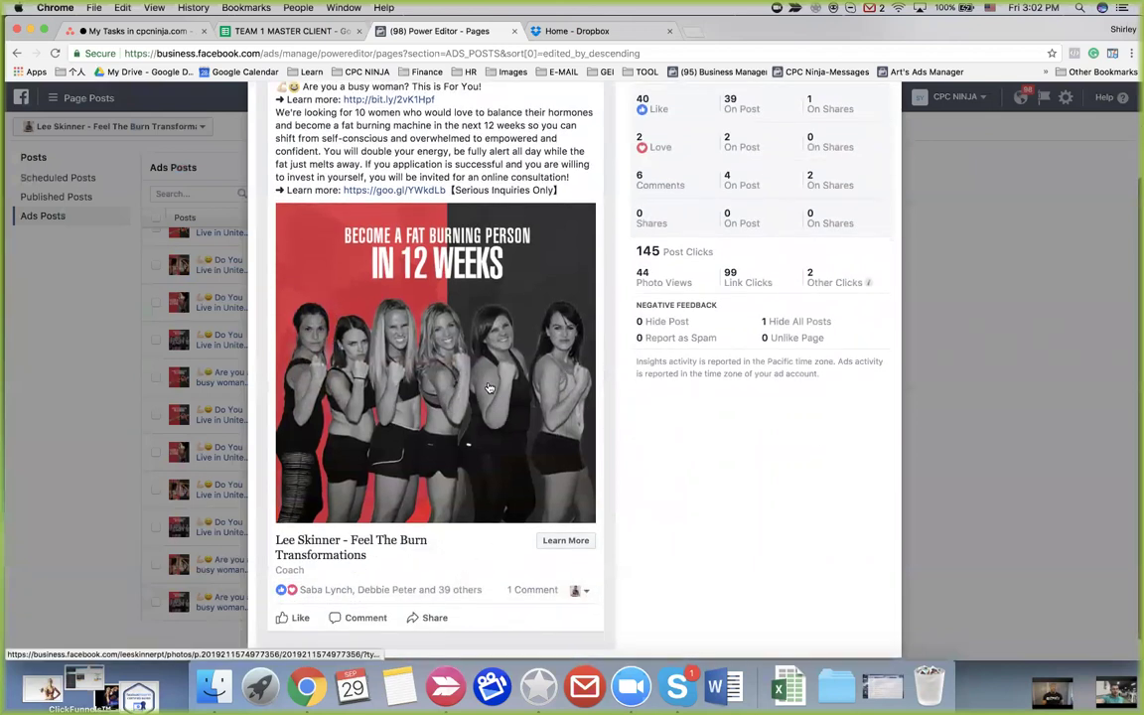
{"action": "scroll", "coordinate": [488, 388], "scroll_direction": "up", "scroll_amount": 3}
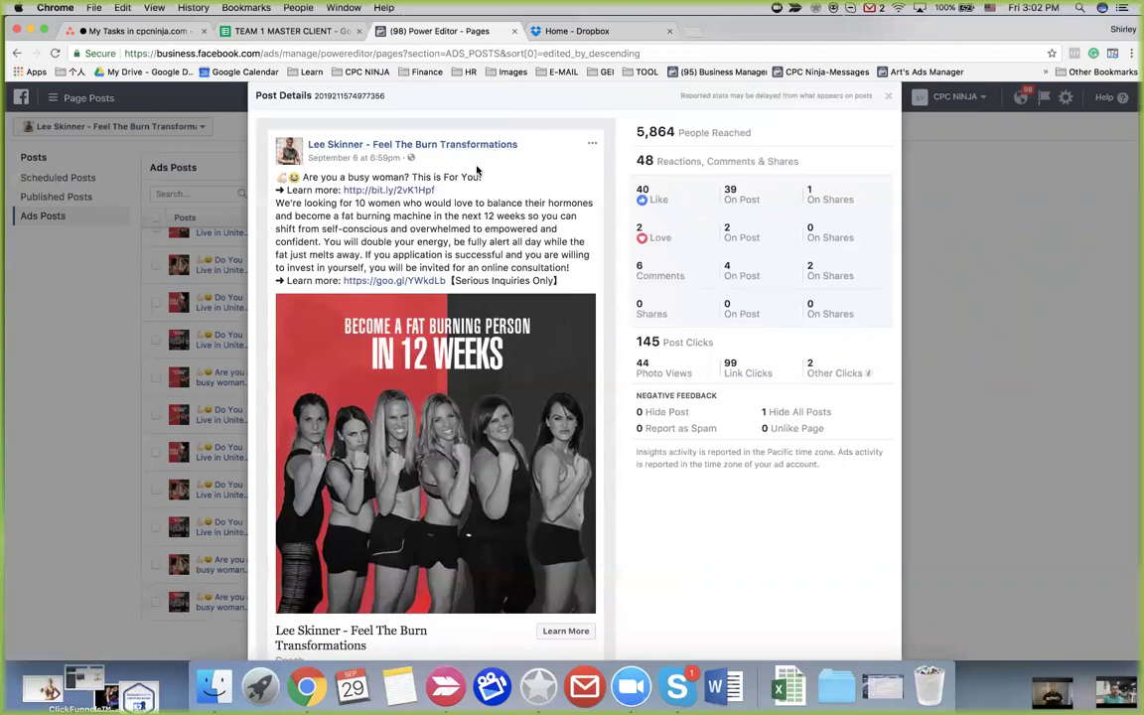
{"action": "scroll", "coordinate": [532, 175], "scroll_direction": "up", "scroll_amount": 1}
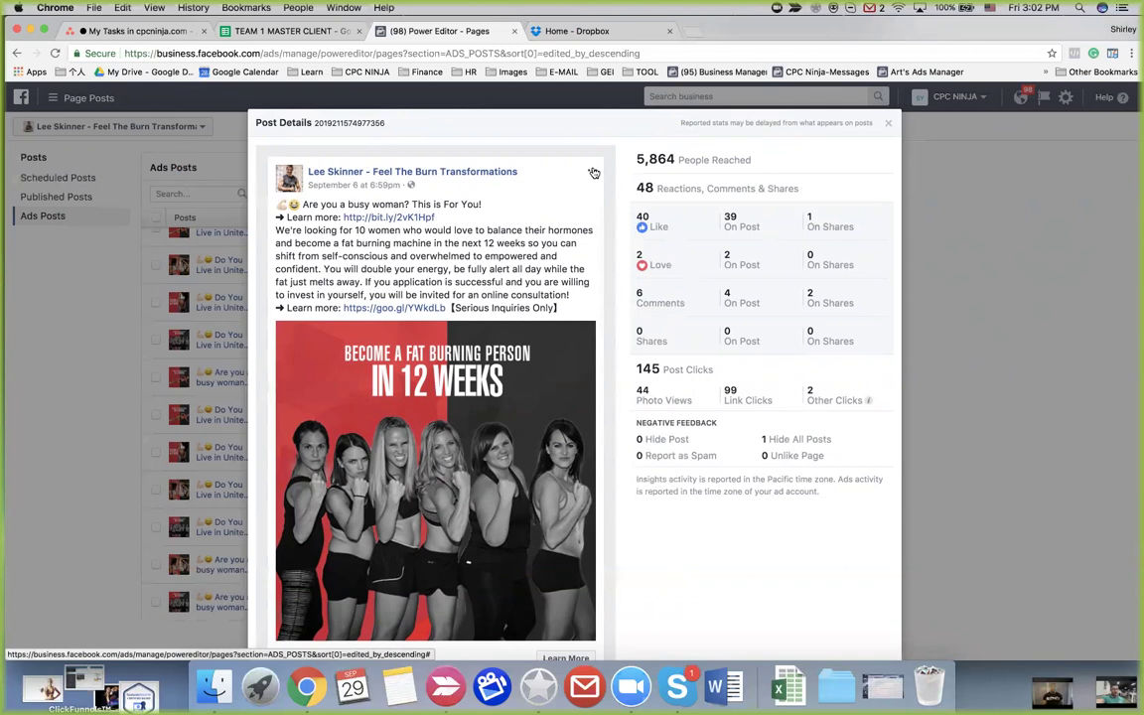
Edit the 'Are you a busy woman?' post text to delete the phrase 'in the next 12 weeks'
{"action": "left_click", "coordinate": [593, 173]}
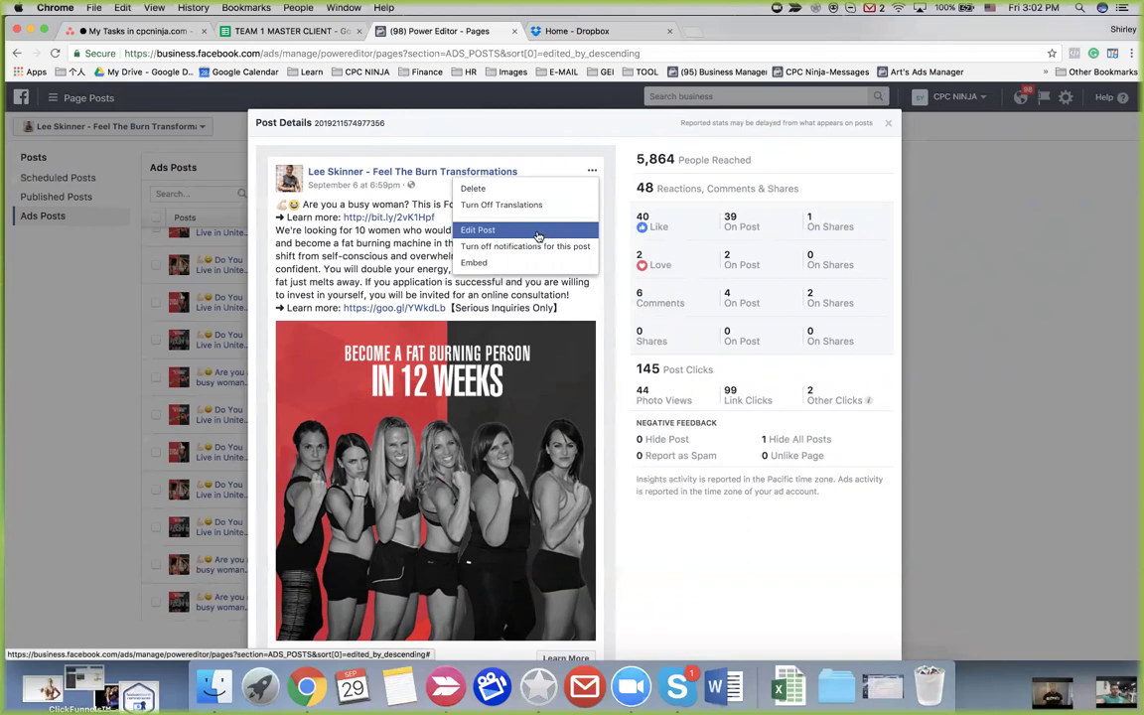
{"action": "left_click", "coordinate": [537, 232]}
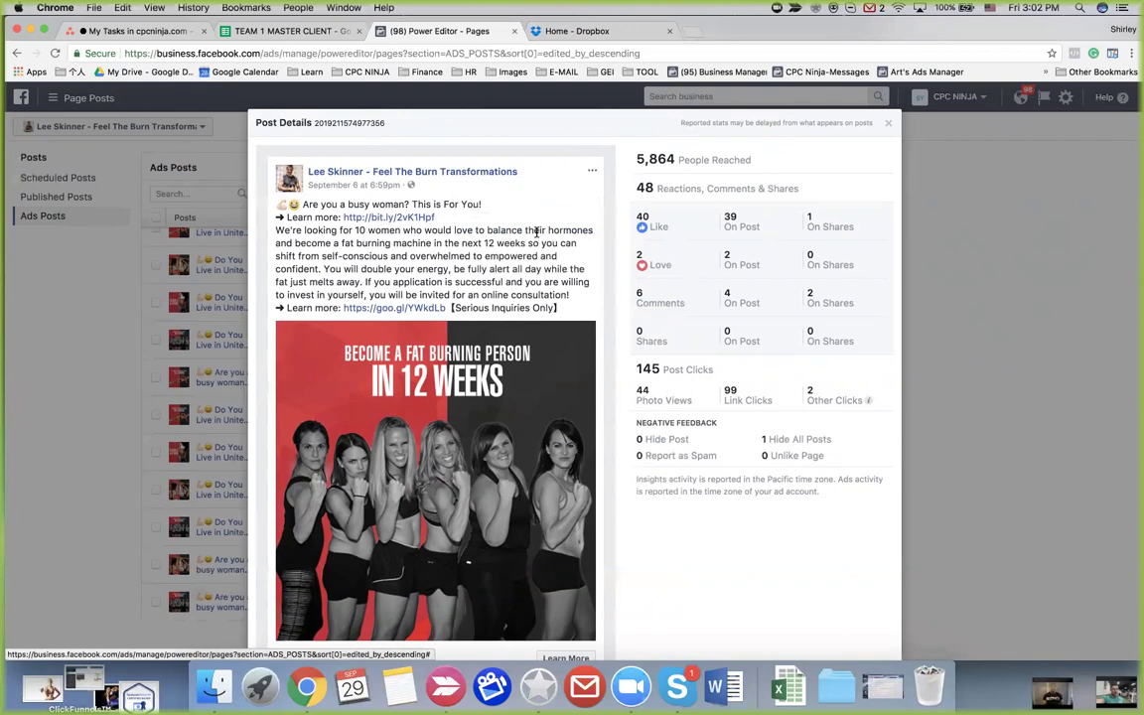
{"action": "left_click_drag", "start_coordinate": [495, 235], "coordinate": [404, 235]}
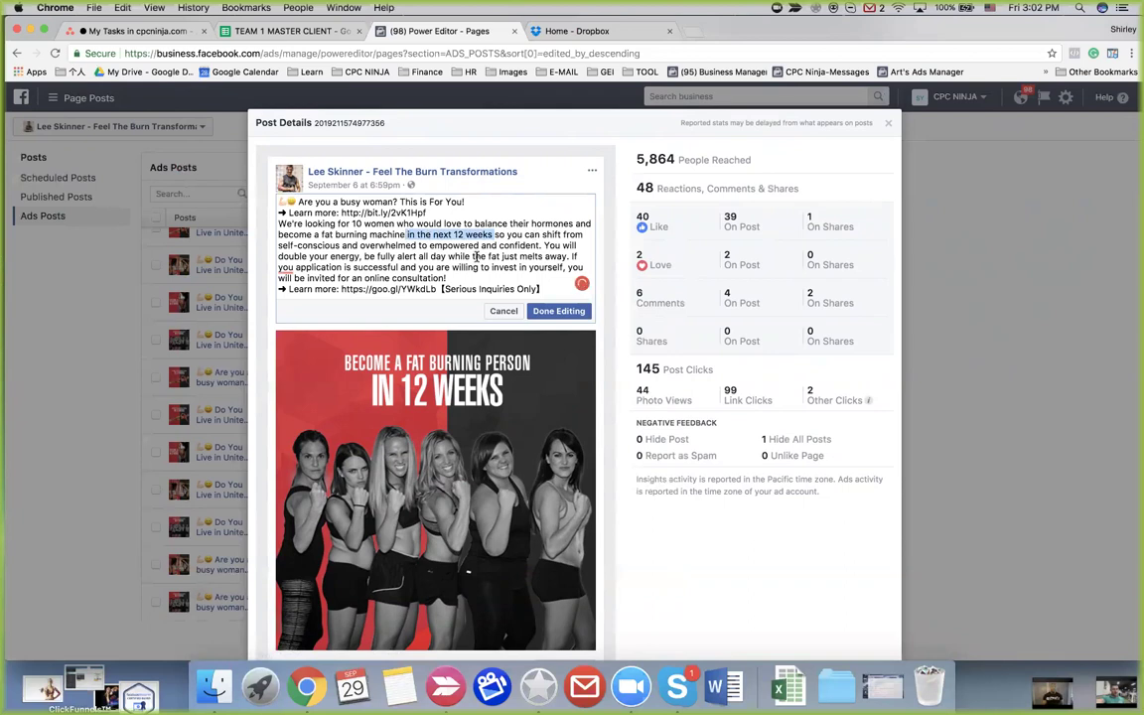
{"action": "key", "text": "BackSpace"}
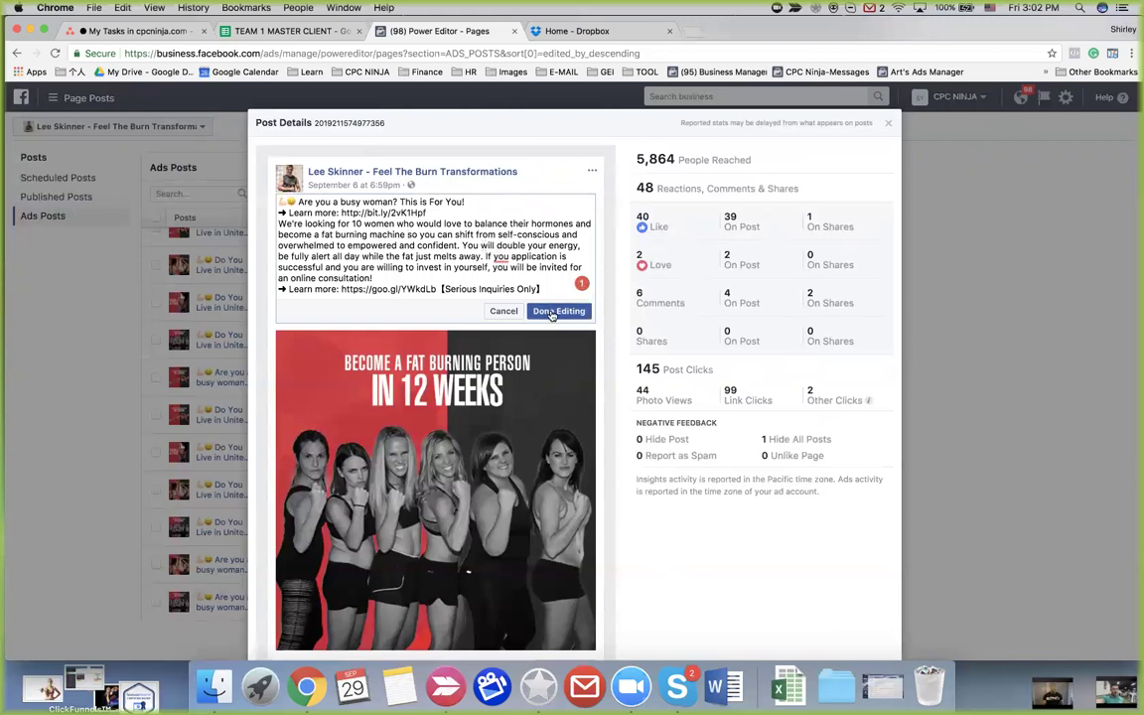
Save the edited post and confirm it reads 'become a fat burning machine so you can shift…'
{"action": "left_click", "coordinate": [553, 312]}
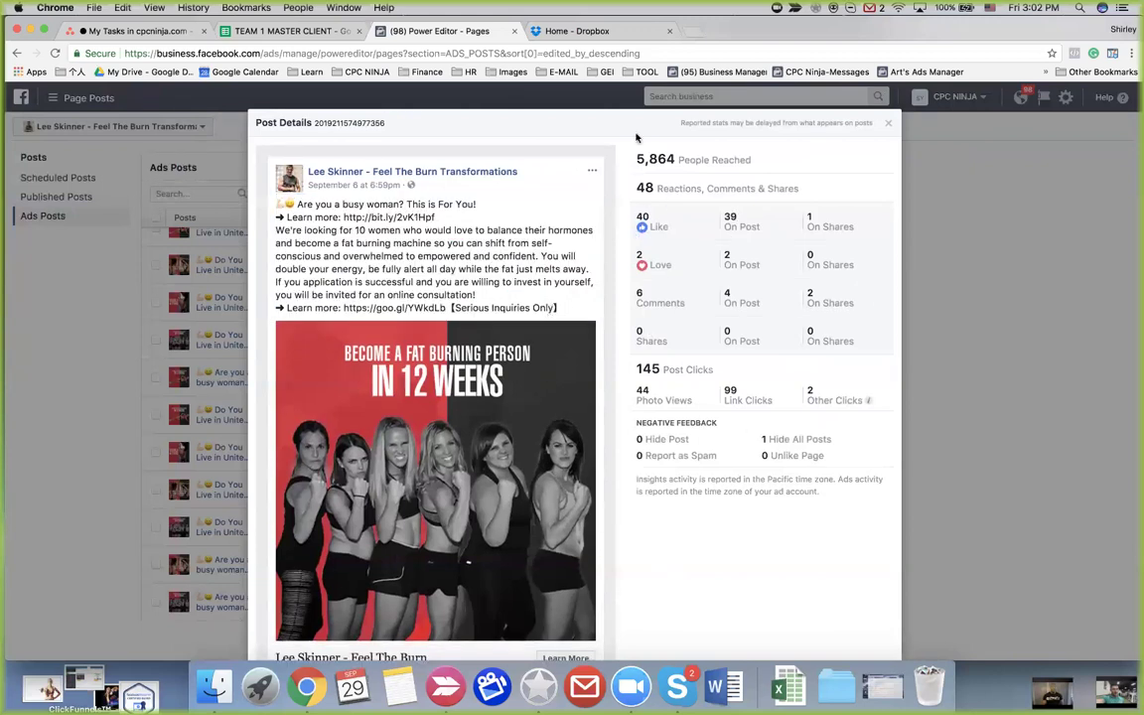
{"action": "scroll", "coordinate": [438, 424], "scroll_direction": "down", "scroll_amount": 3}
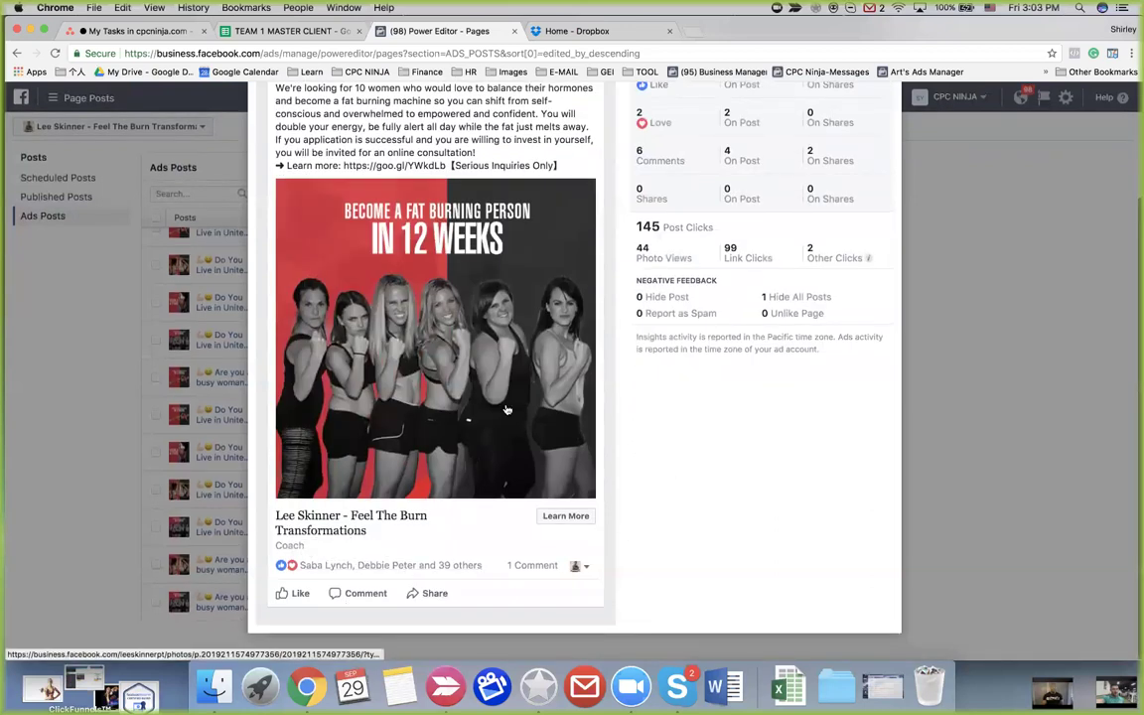
{"action": "scroll", "coordinate": [637, 523], "scroll_direction": "up", "scroll_amount": 5}
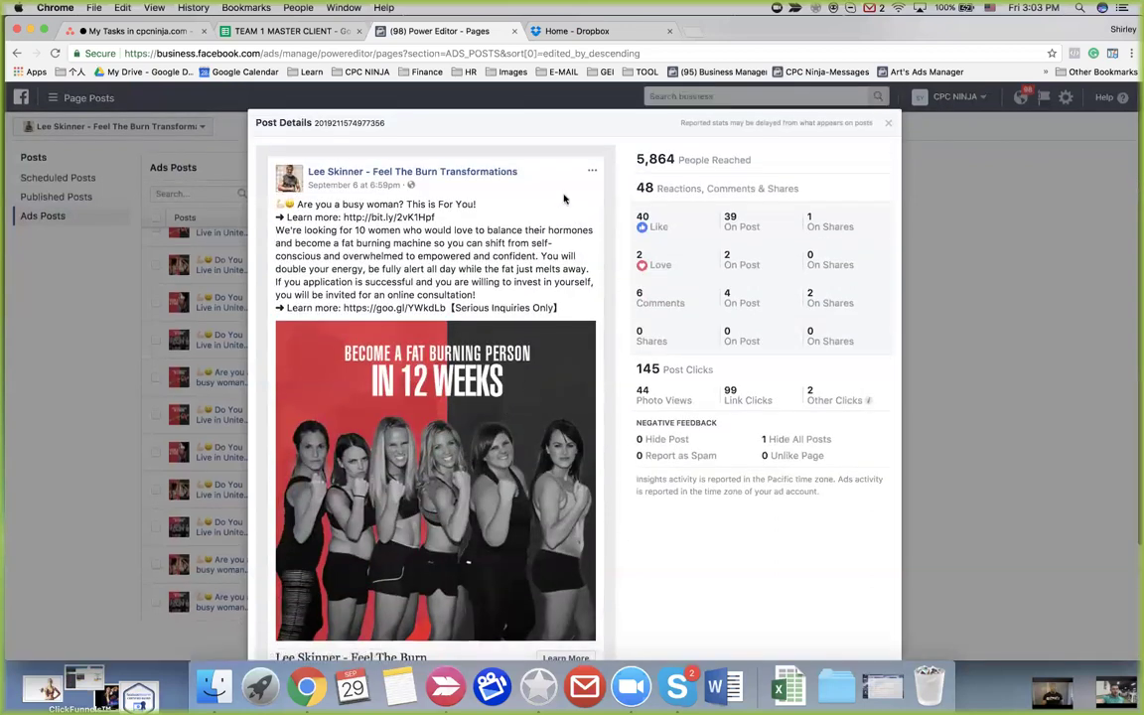
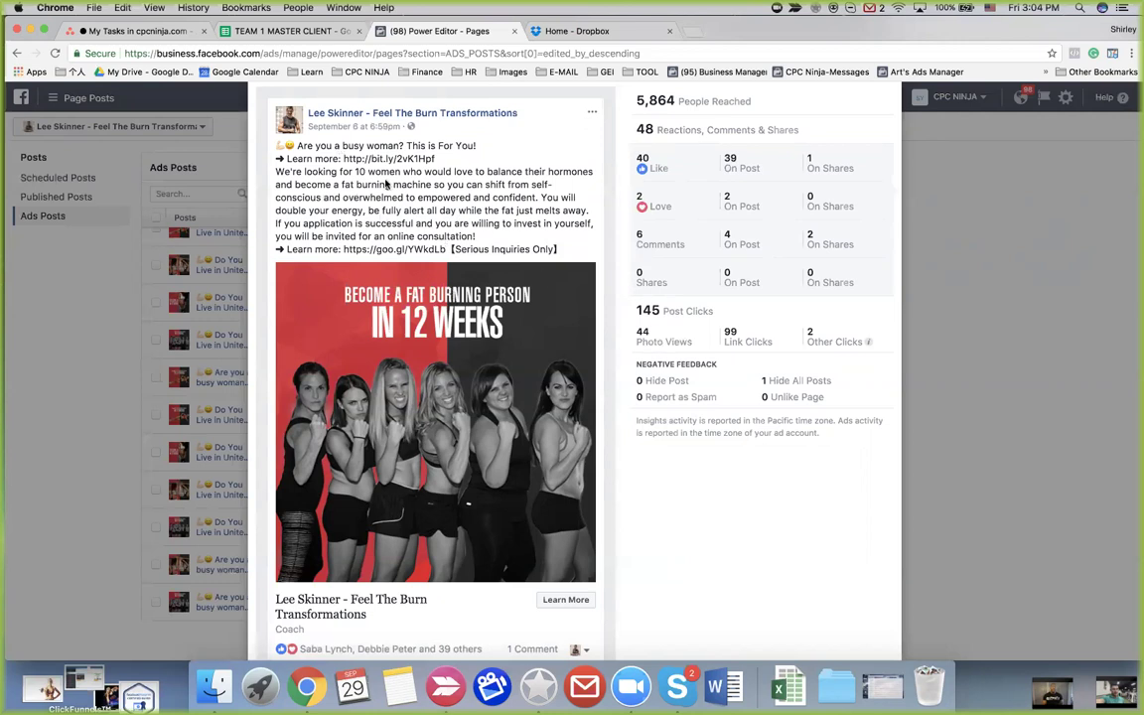
Delete 'in the next 12 weeks' from the post text and correct 'machineso' to 'machine so'
{"action": "left_click", "coordinate": [594, 112]}
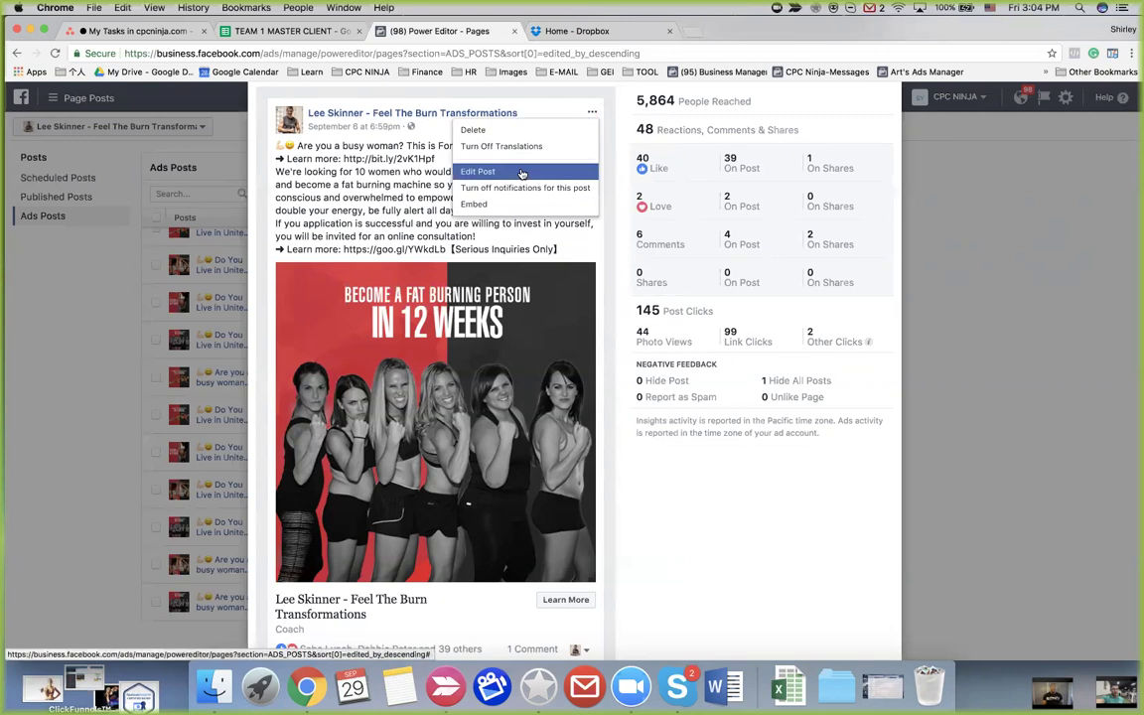
{"action": "left_click", "coordinate": [521, 172]}
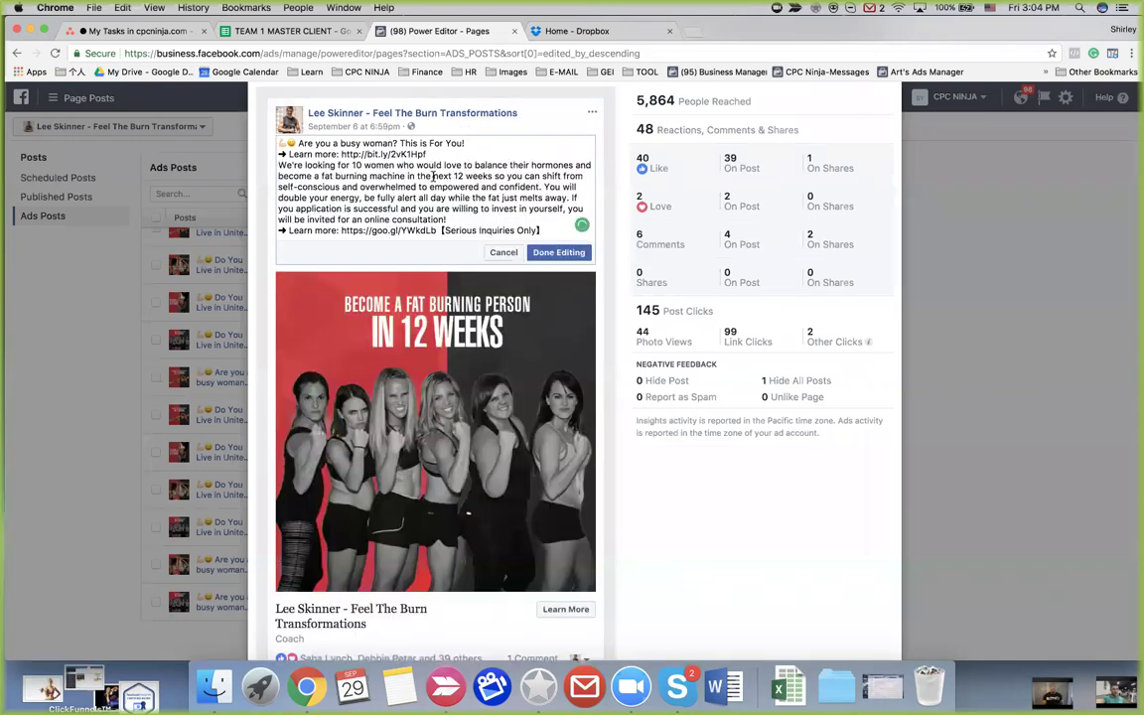
{"action": "left_click_drag", "start_coordinate": [406, 176], "coordinate": [496, 177]}
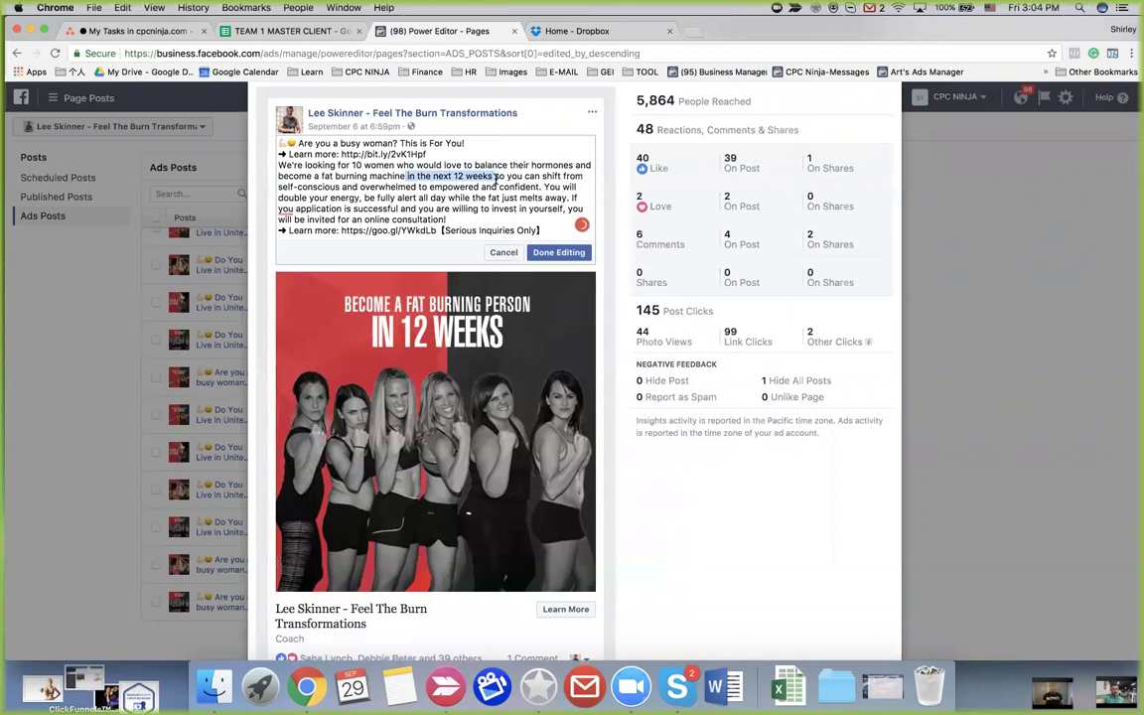
{"action": "key", "text": "BackSpace"}
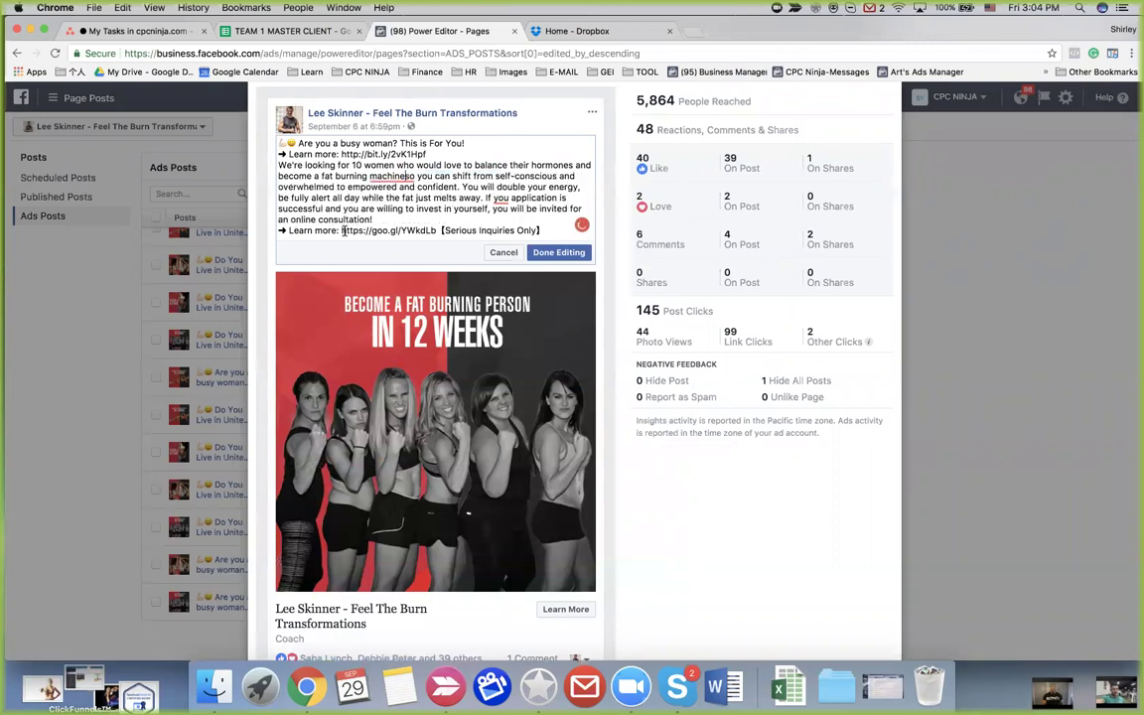
{"action": "right_click", "coordinate": [389, 177]}
{"action": "left_click", "coordinate": [397, 279]}
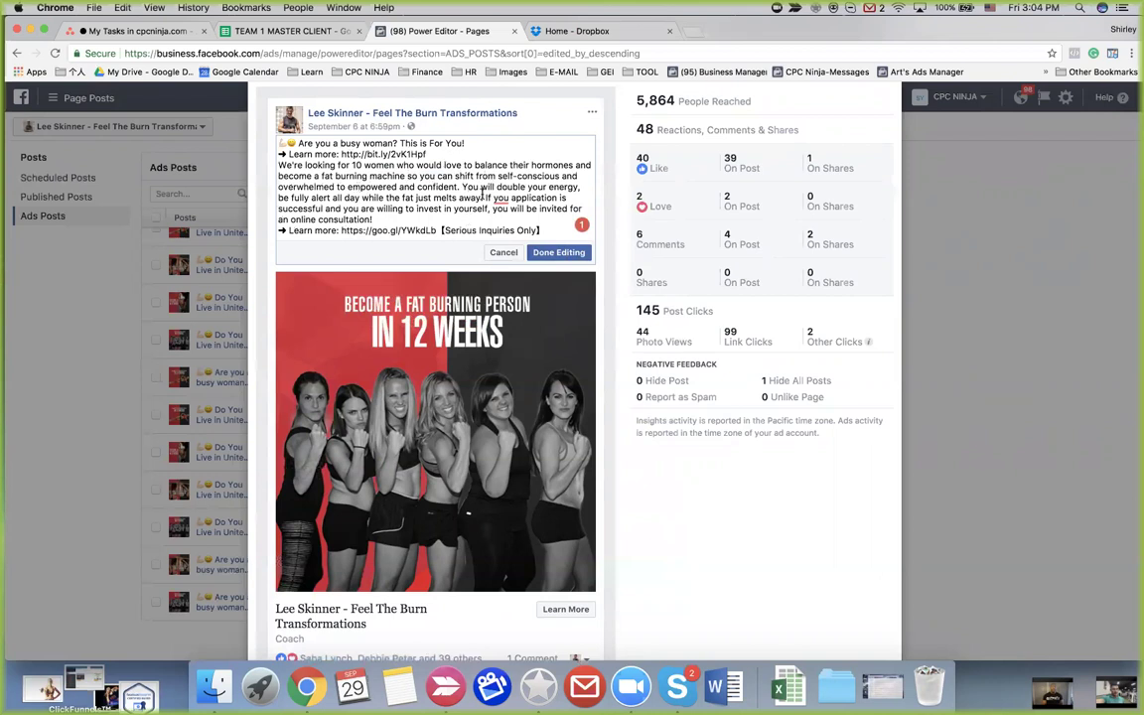
Save the edited post text and close the post details to return to Ads Posts
{"action": "mouse_move", "coordinate": [500, 199]}
{"action": "scroll", "coordinate": [425, 220], "scroll_direction": "down", "scroll_amount": 2}
{"action": "scroll", "coordinate": [425, 220], "scroll_direction": "up", "scroll_amount": 4}
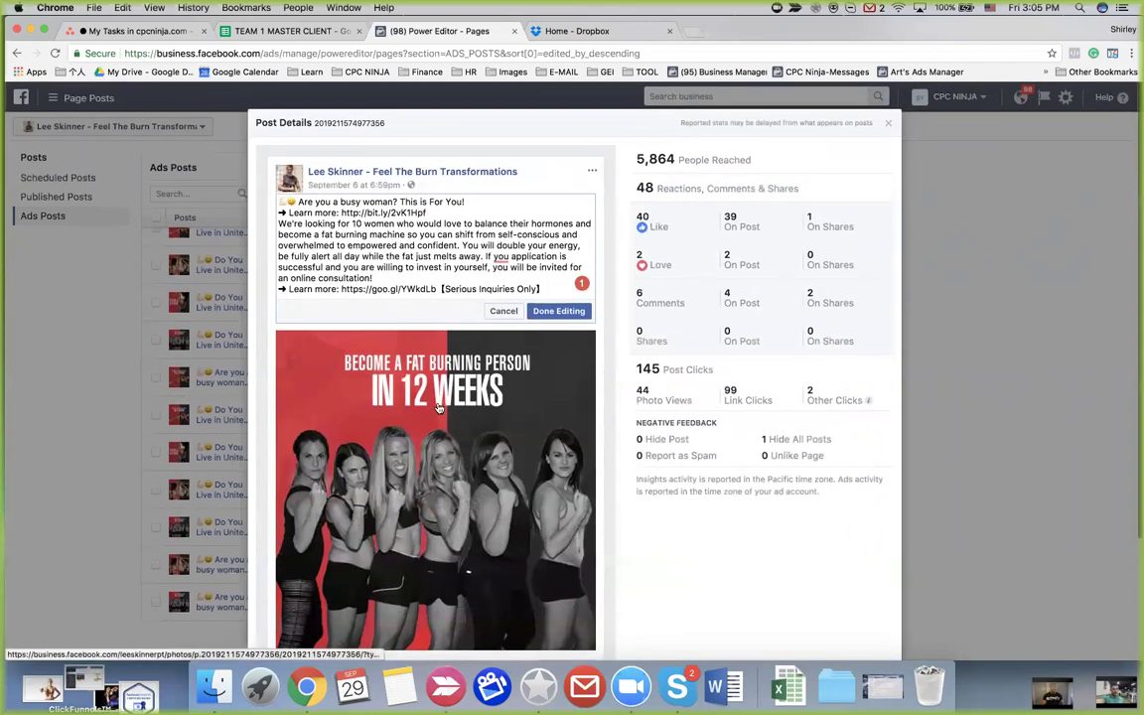
{"action": "scroll", "coordinate": [438, 407], "scroll_direction": "down", "scroll_amount": 2}
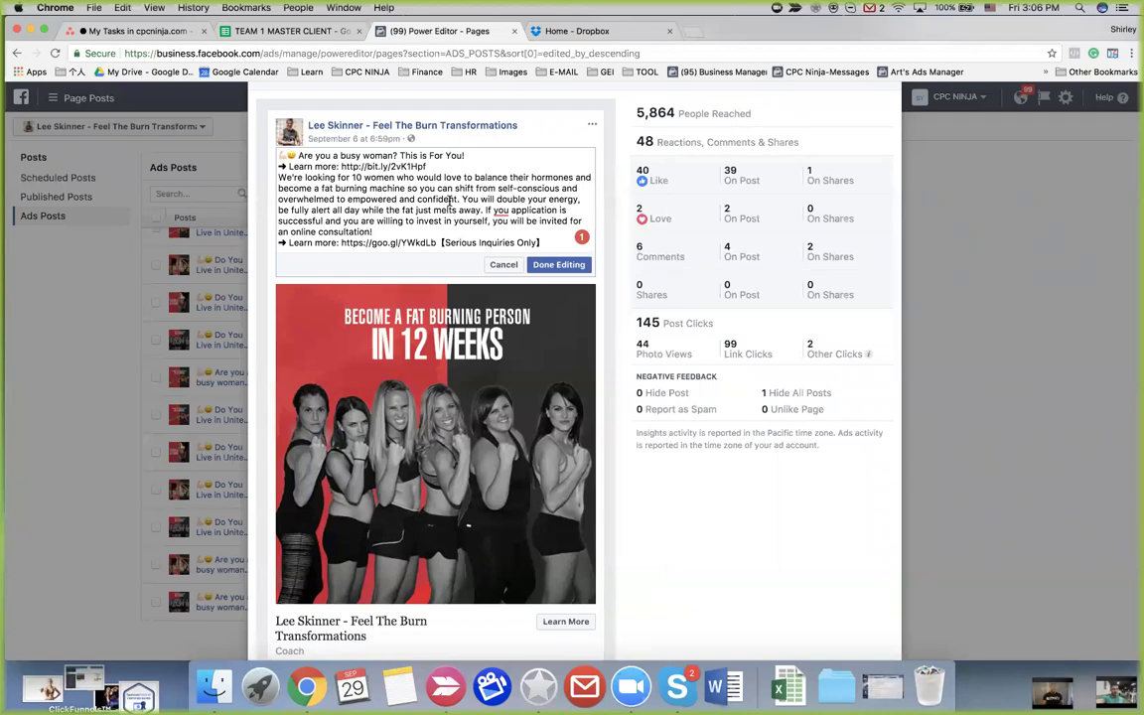
{"action": "scroll", "coordinate": [449, 202], "scroll_direction": "up", "scroll_amount": 2}
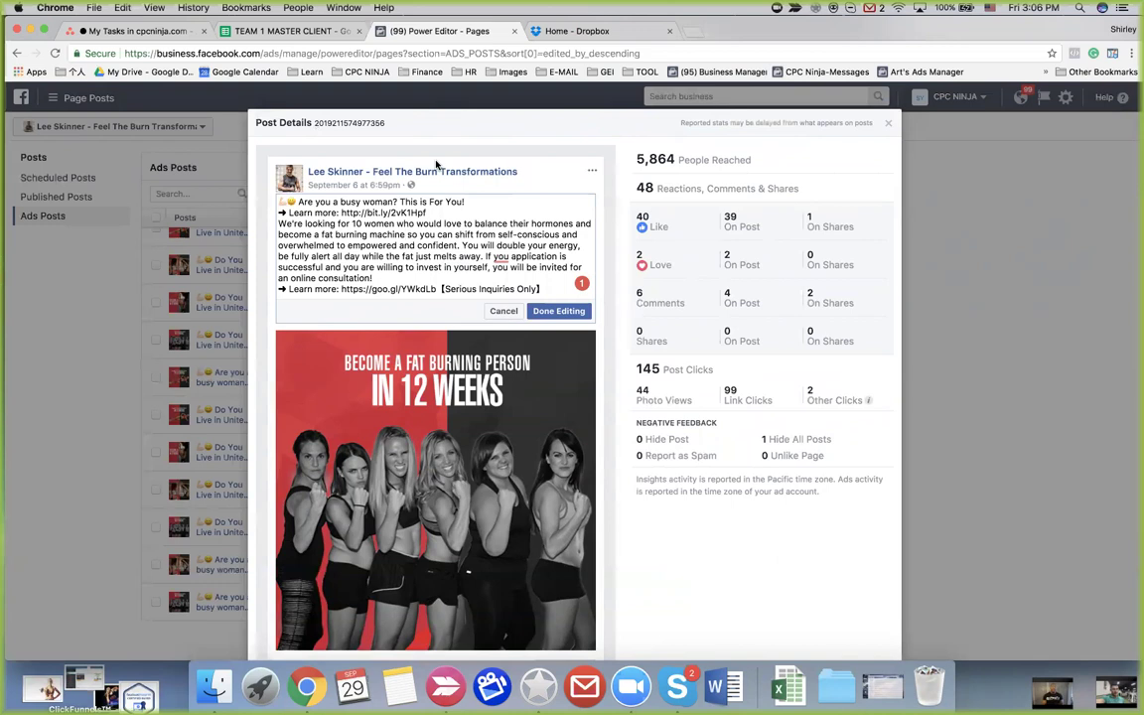
{"action": "left_click", "coordinate": [560, 313]}
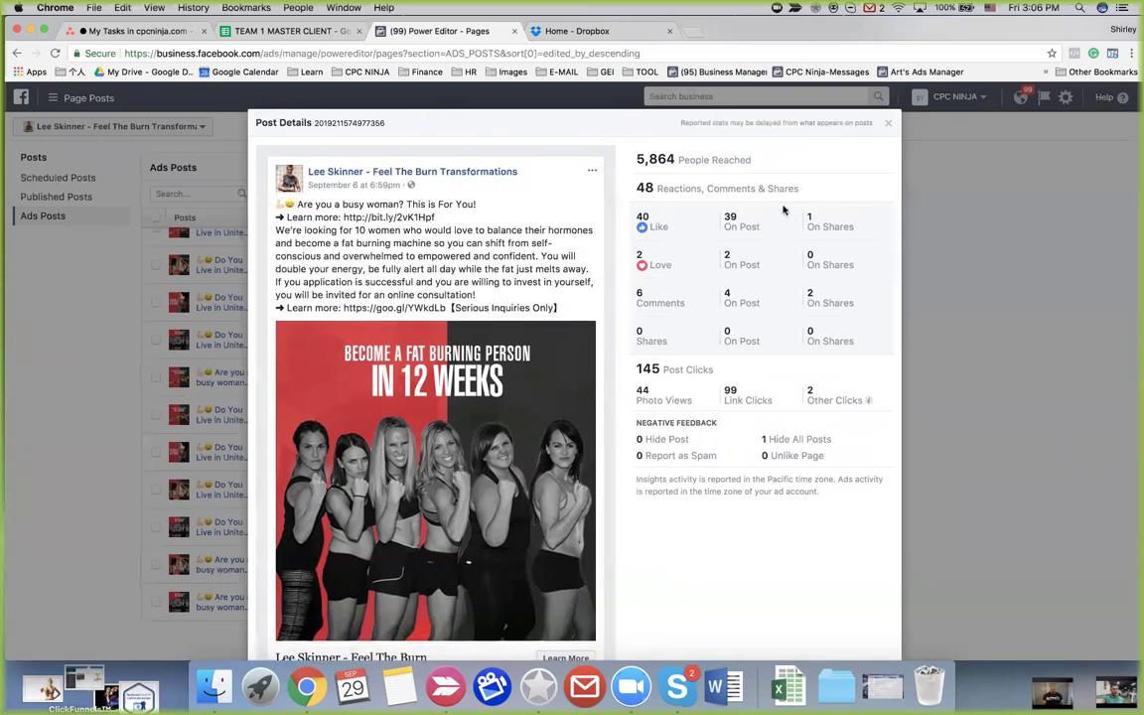
{"action": "left_click", "coordinate": [890, 125]}
{"action": "scroll", "coordinate": [441, 418], "scroll_direction": "up", "scroll_amount": 1}
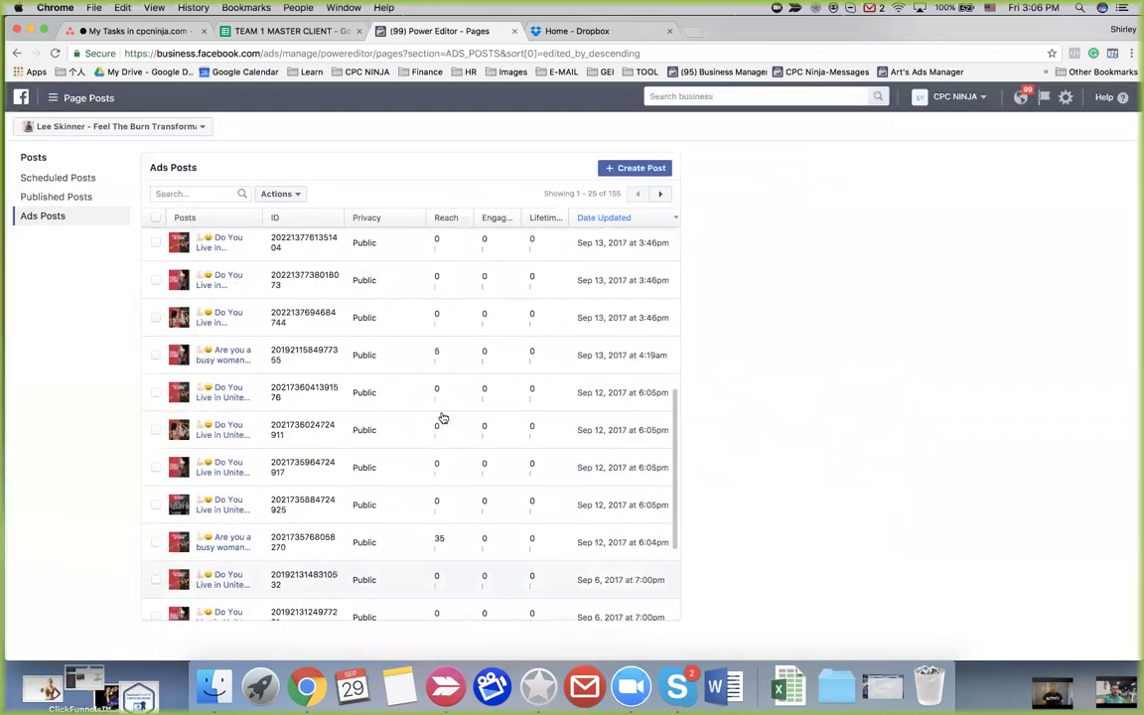
{"action": "scroll", "coordinate": [443, 418], "scroll_direction": "up", "scroll_amount": 10}
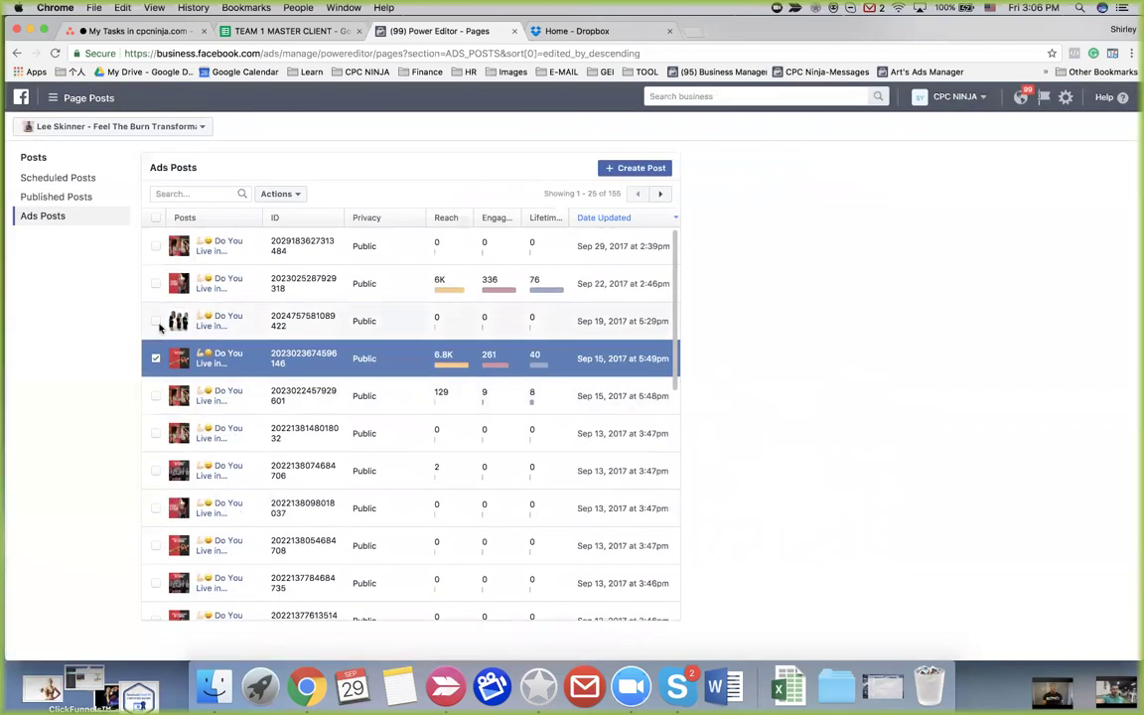
{"action": "left_click", "coordinate": [156, 322]}
{"action": "left_click", "coordinate": [279, 196]}
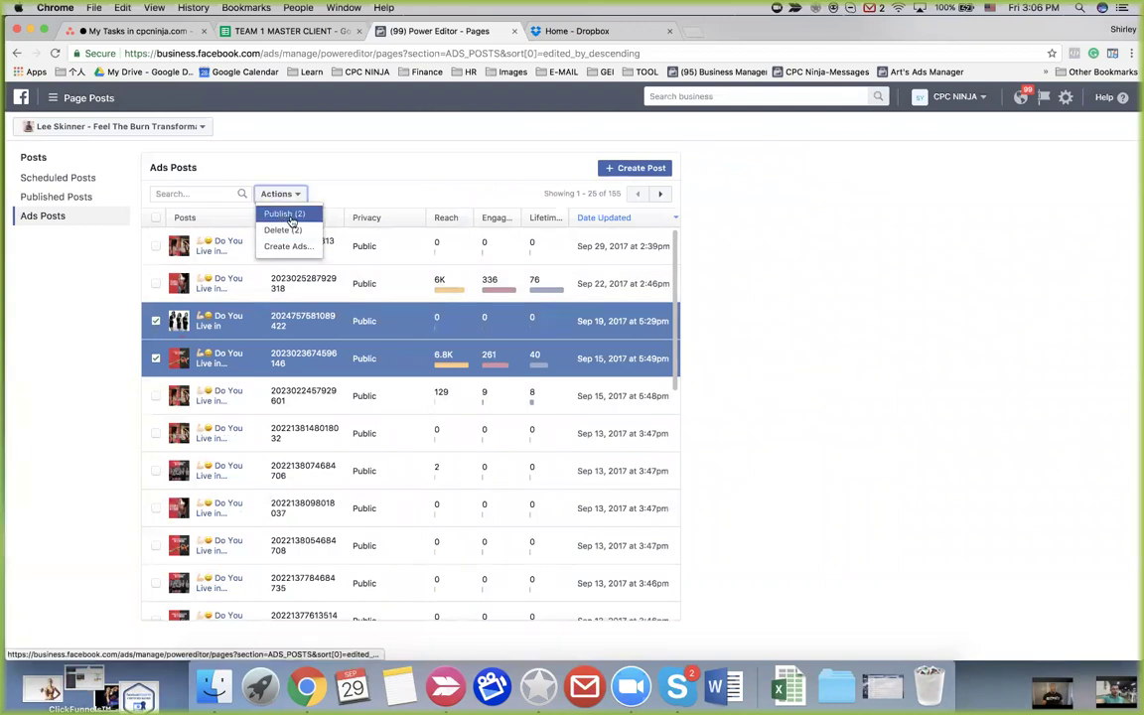
{"action": "left_click", "coordinate": [397, 175]}
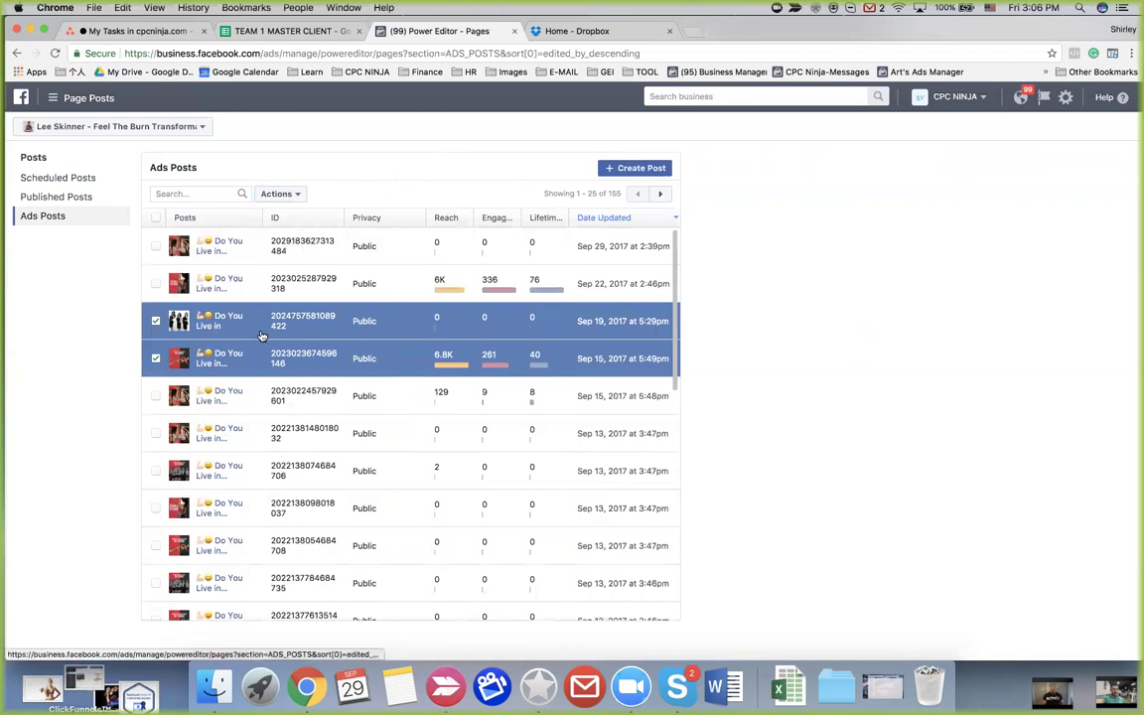
{"action": "left_click", "coordinate": [155, 320]}
{"action": "left_click", "coordinate": [155, 359]}
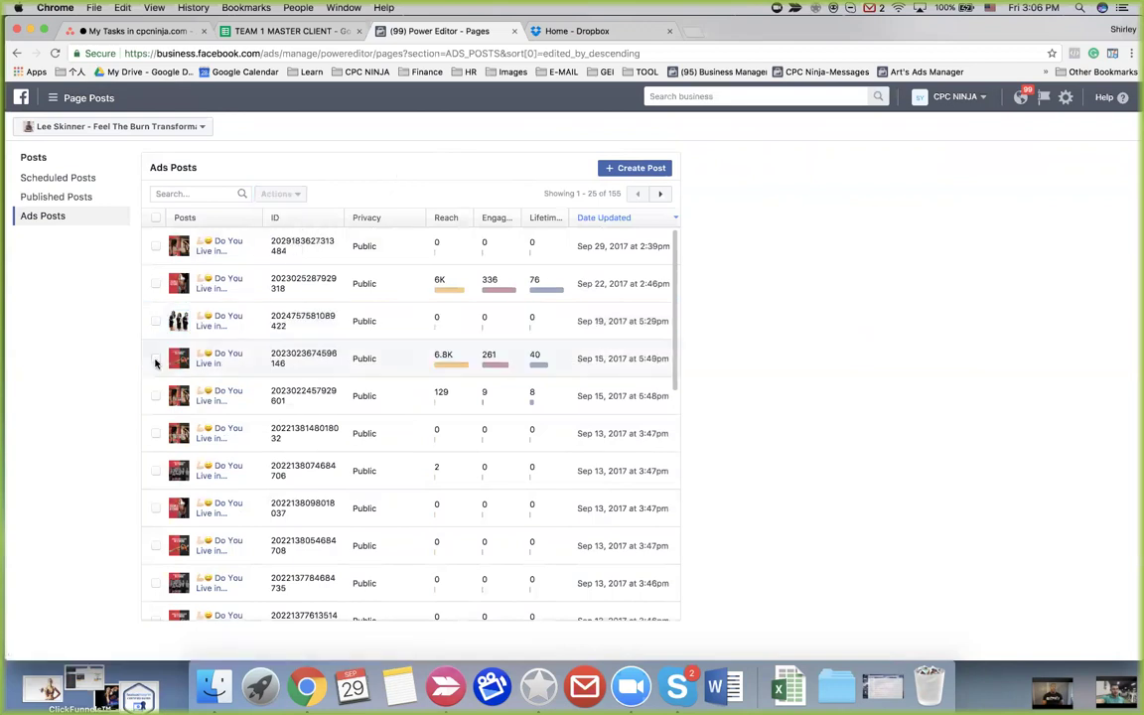
{"action": "scroll", "coordinate": [282, 349], "scroll_direction": "down", "scroll_amount": 10}
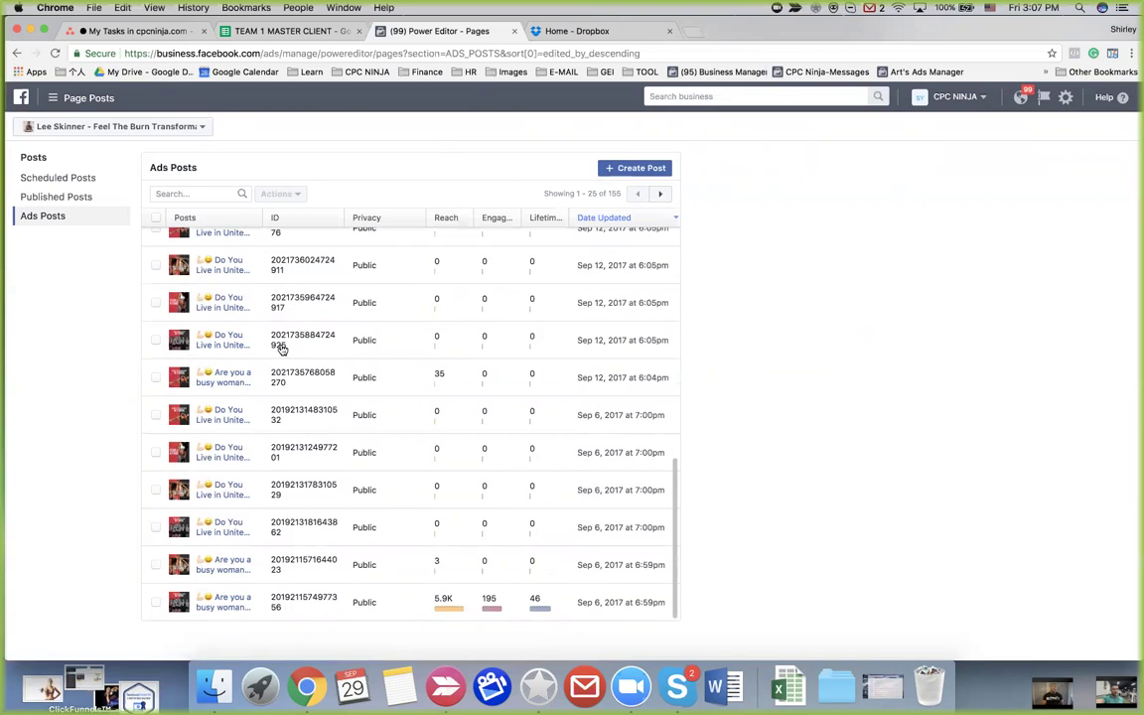
{"action": "scroll", "coordinate": [226, 298], "scroll_direction": "up", "scroll_amount": 2}
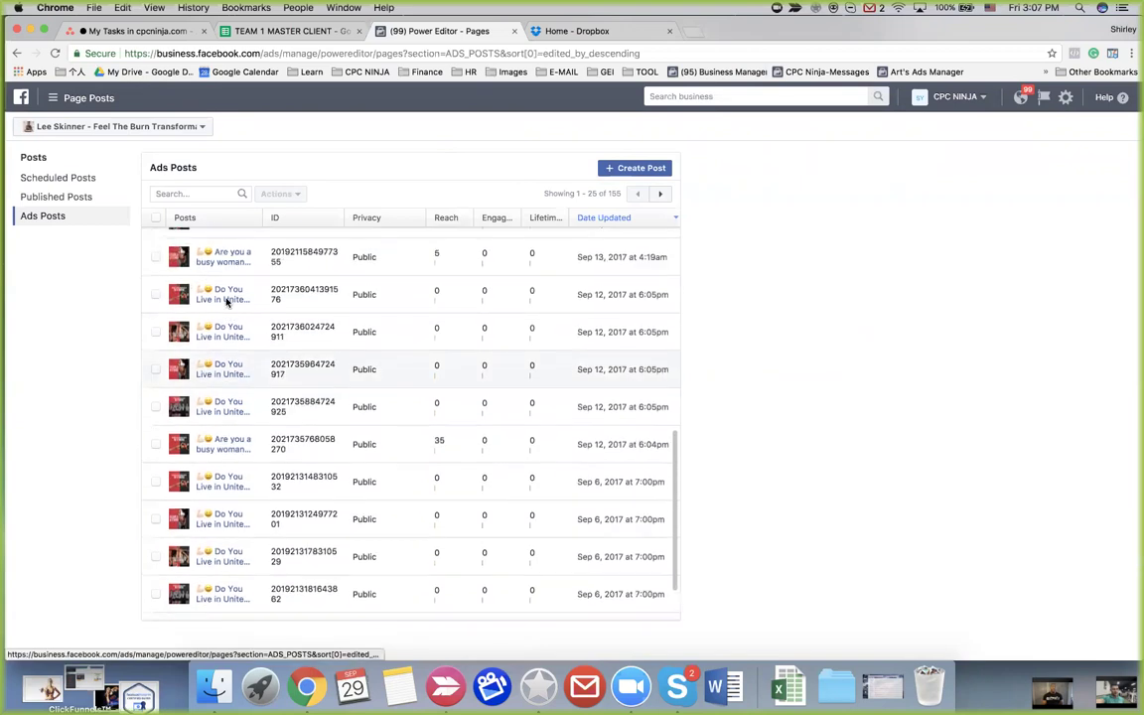
Select the Sep 13 'Are you a busy woman' post, review its details, then close them
{"action": "left_click", "coordinate": [156, 256]}
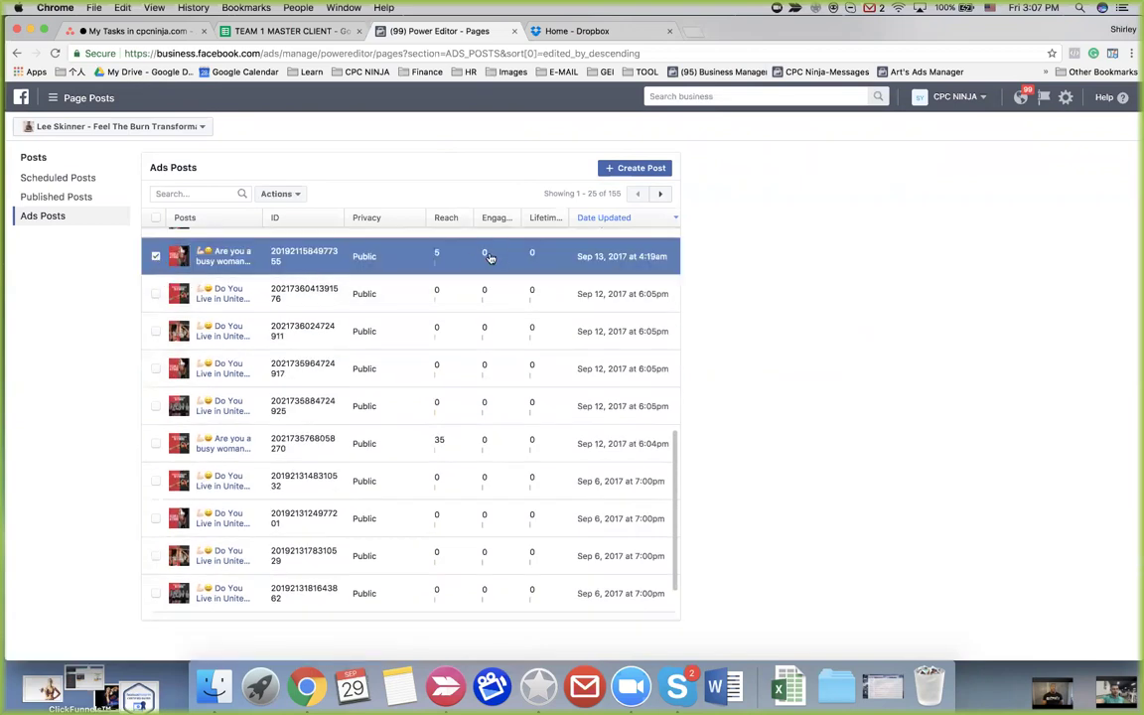
{"action": "left_click", "coordinate": [236, 258]}
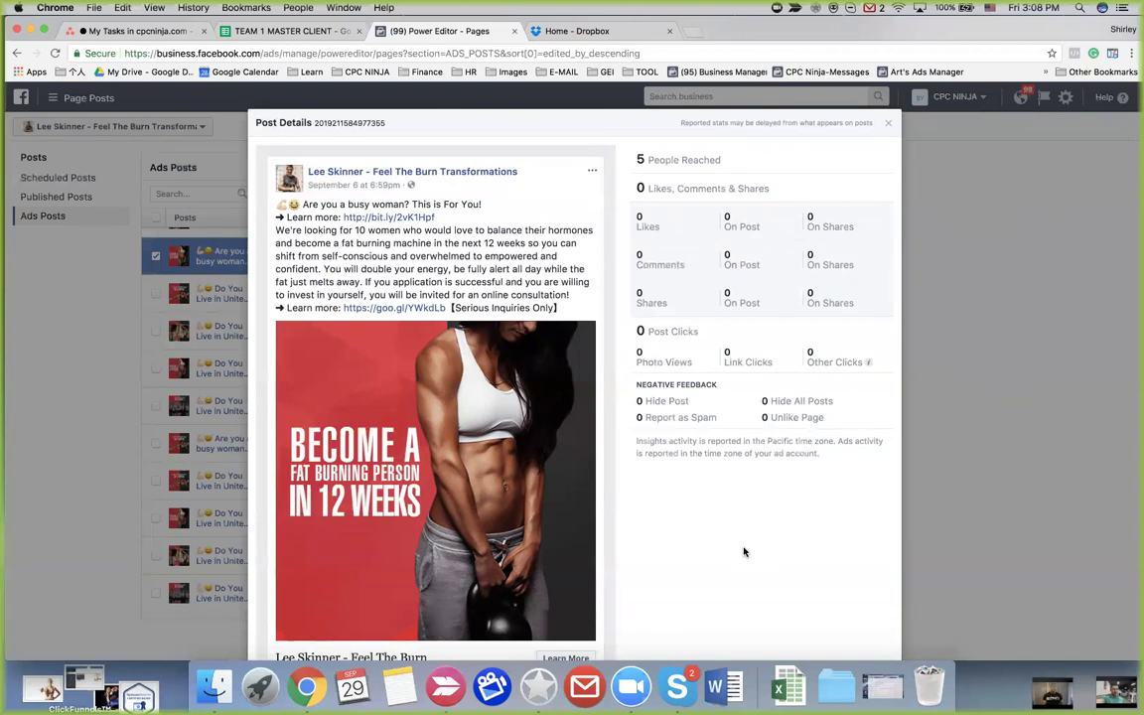
{"action": "left_click", "coordinate": [889, 123]}
{"action": "scroll", "coordinate": [316, 407], "scroll_direction": "down", "scroll_amount": 3}
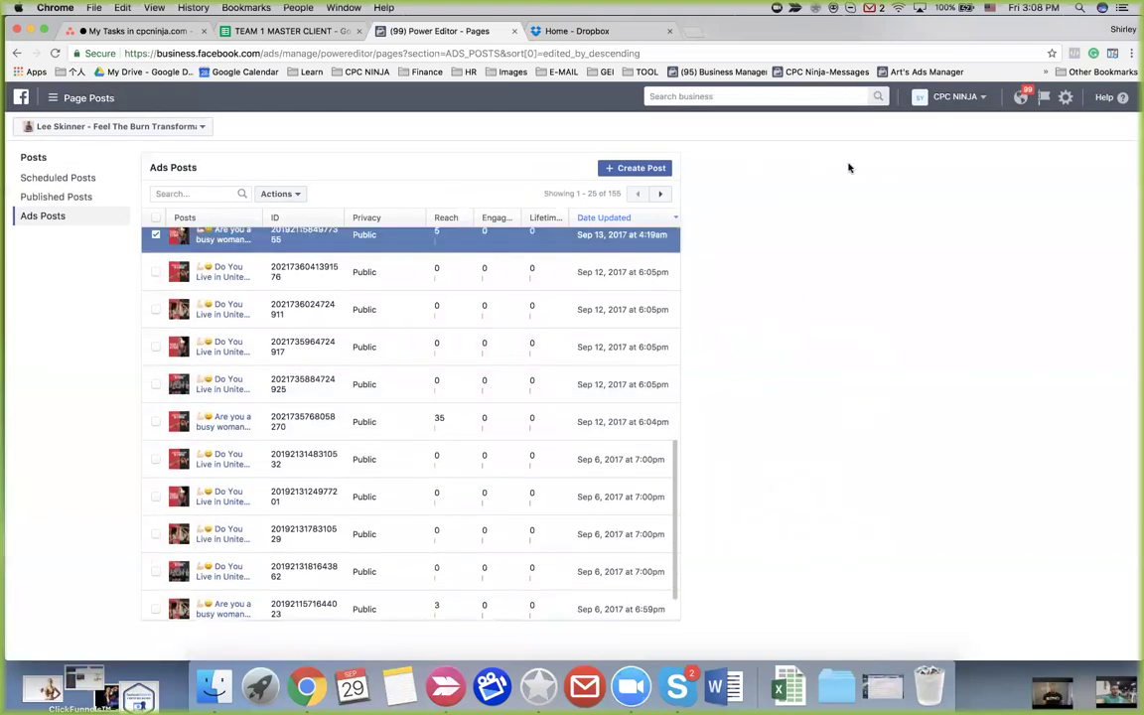
Page the Ads Posts list forward to posts 151–155, then switch to the TEAM 1 MASTER CLIENT spreadsheet
{"action": "left_click", "coordinate": [664, 195]}
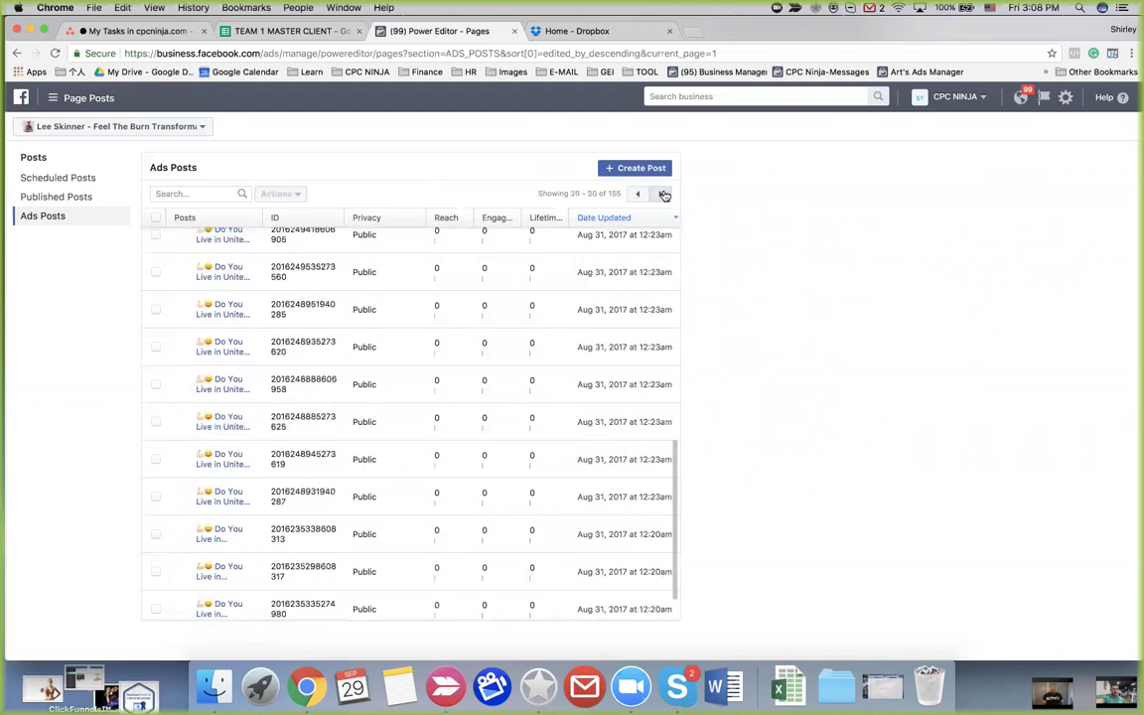
{"action": "left_click", "coordinate": [663, 195]}
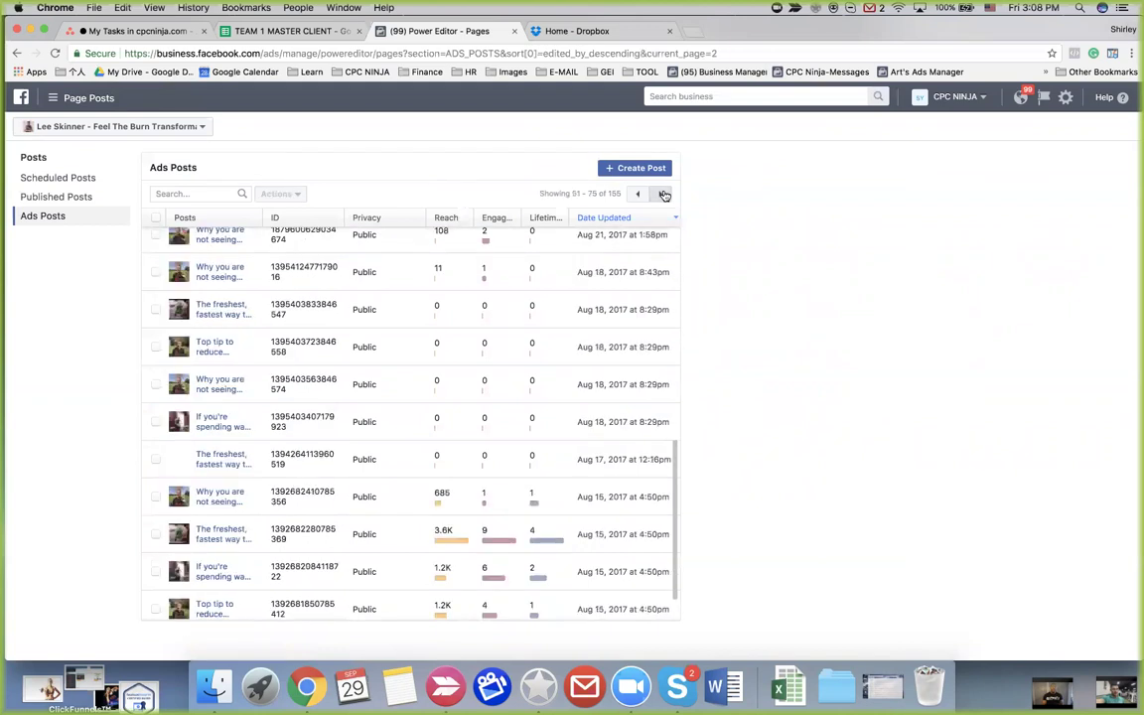
{"action": "left_click", "coordinate": [663, 194]}
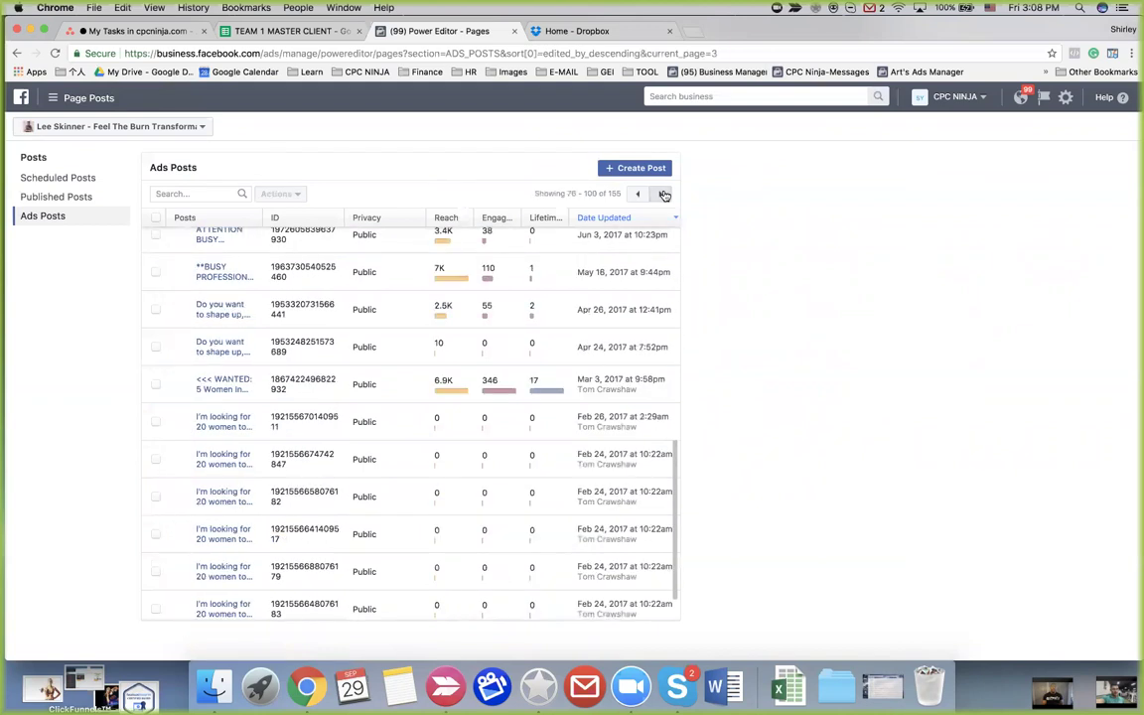
{"action": "left_click", "coordinate": [663, 195]}
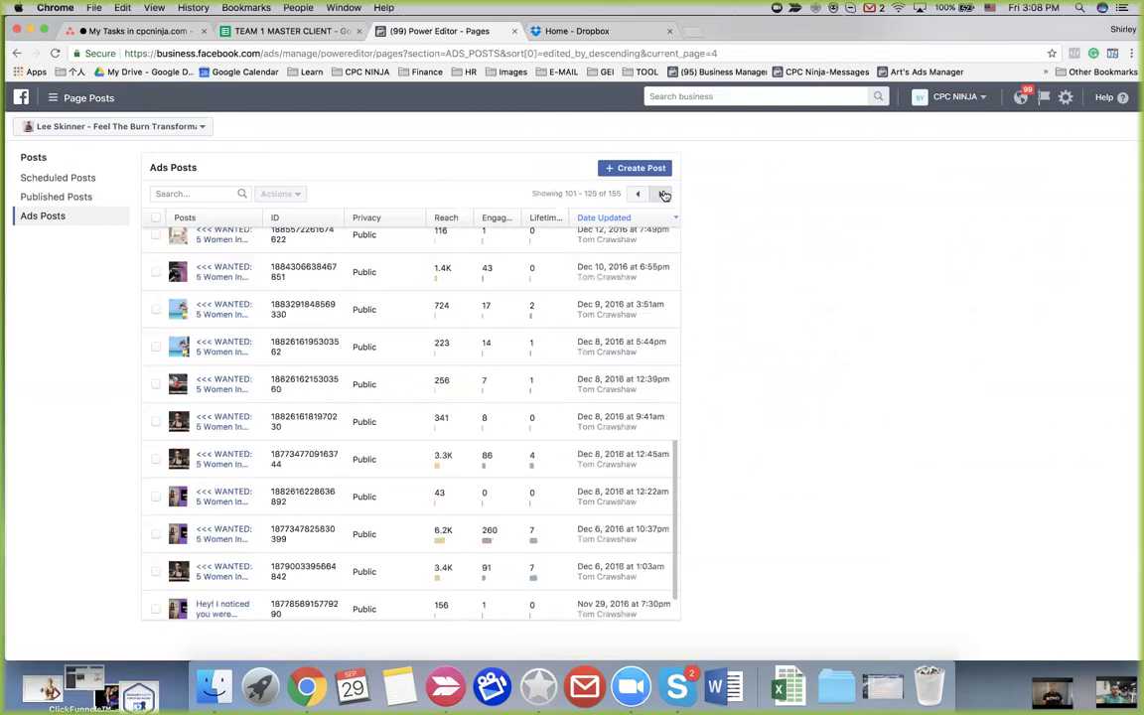
{"action": "left_click", "coordinate": [663, 195]}
{"action": "left_click", "coordinate": [663, 194]}
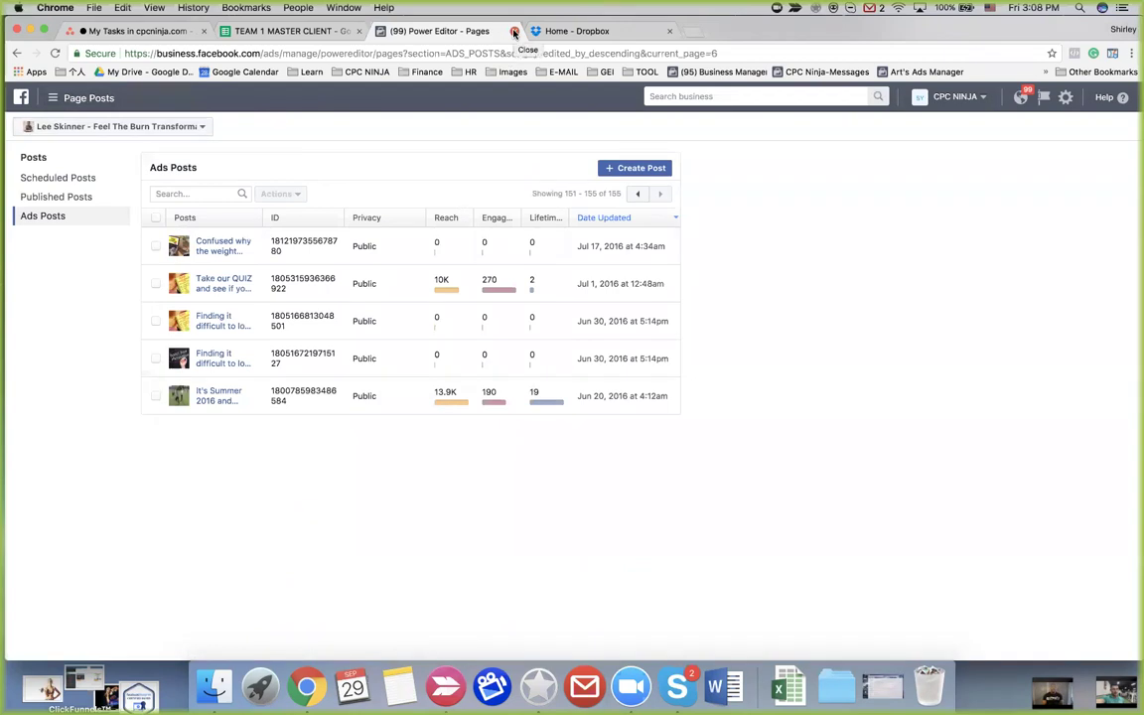
{"action": "left_click", "coordinate": [308, 33]}
{"action": "scroll", "coordinate": [91, 454], "scroll_direction": "down", "scroll_amount": 2}
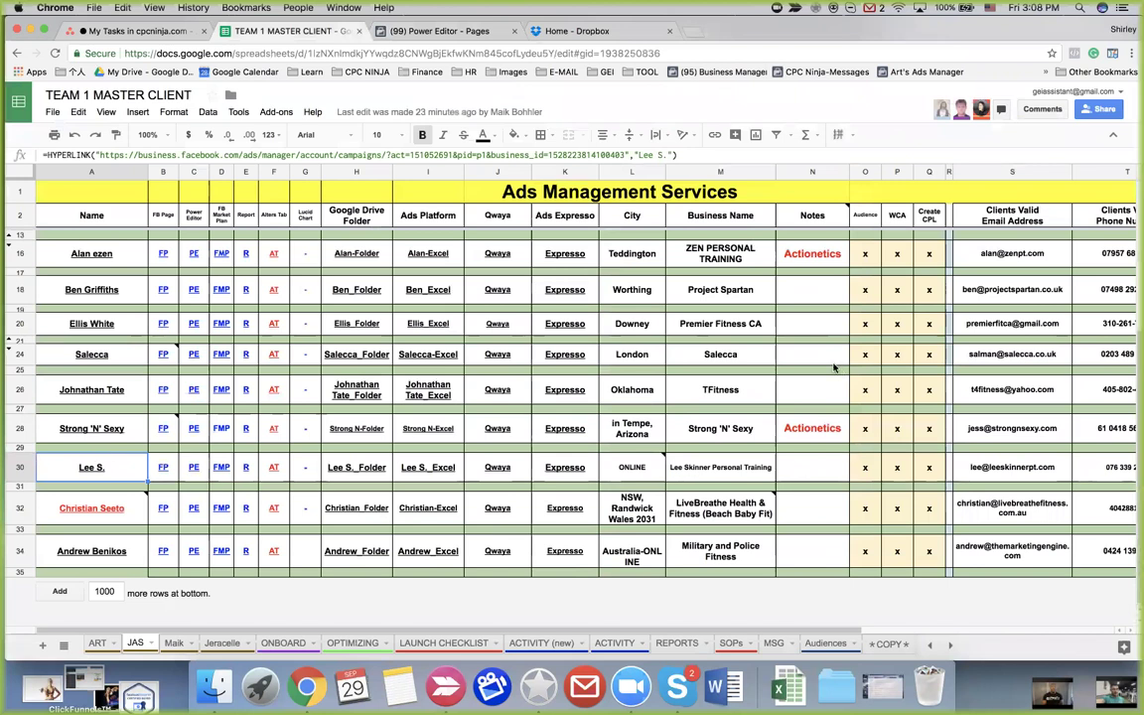
Open the row 18 client's Ads Manager account link from the ART sheet
{"action": "mouse_move", "coordinate": [110, 499]}
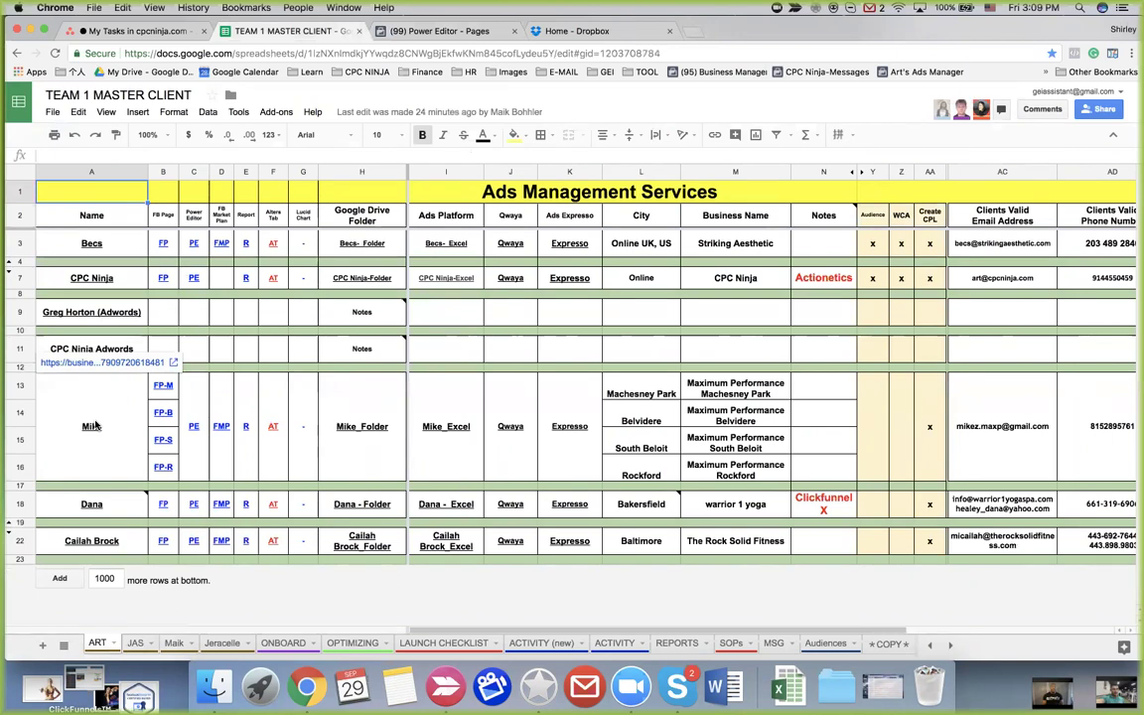
{"action": "left_click", "coordinate": [91, 505]}
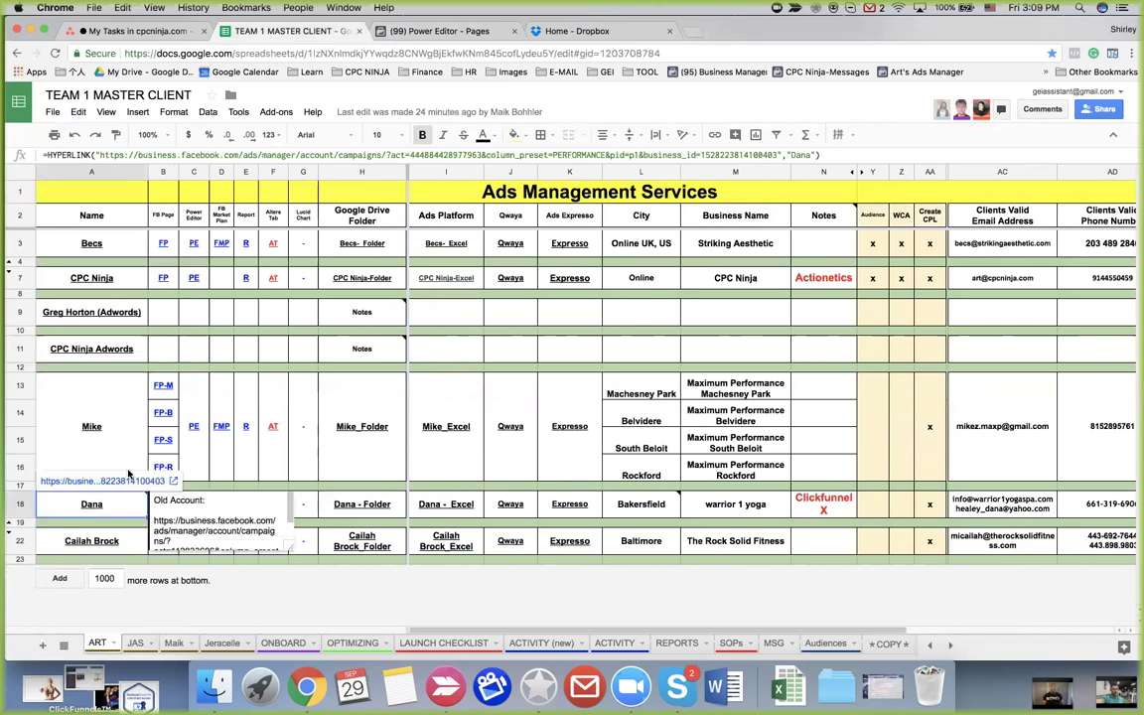
{"action": "left_click", "coordinate": [117, 481]}
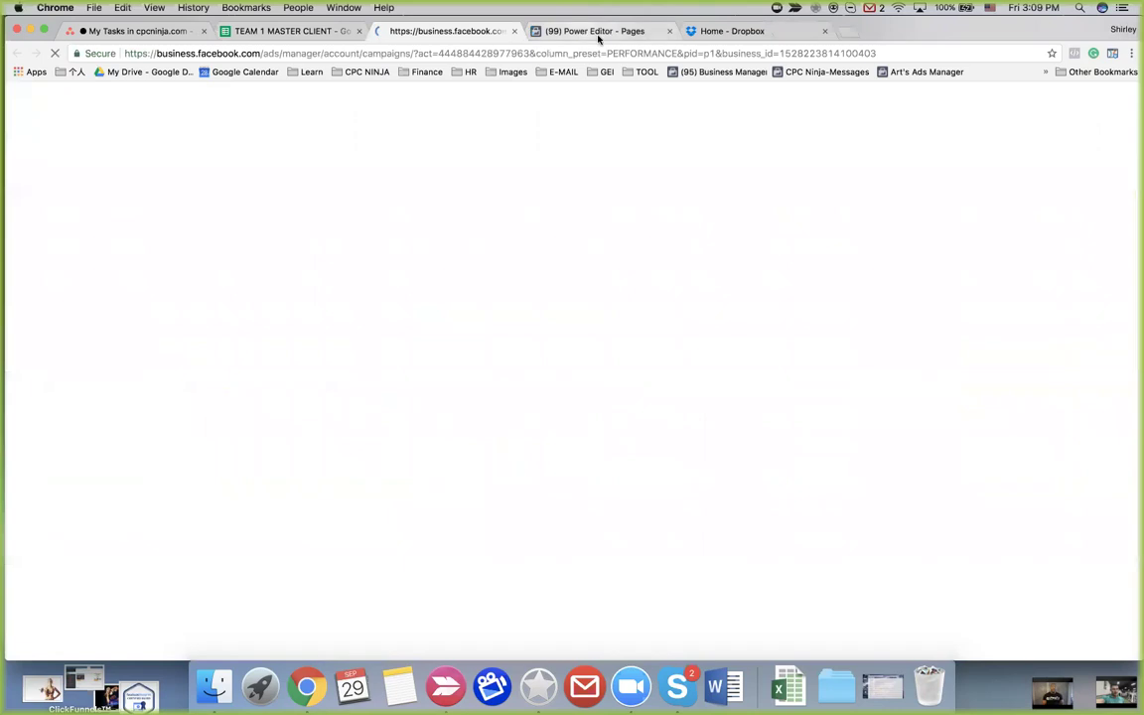
Close the old Power Editor tab and go to Page Posts in the client's Ads Manager account
{"action": "left_click", "coordinate": [599, 33]}
{"action": "key", "text": "super+w"}
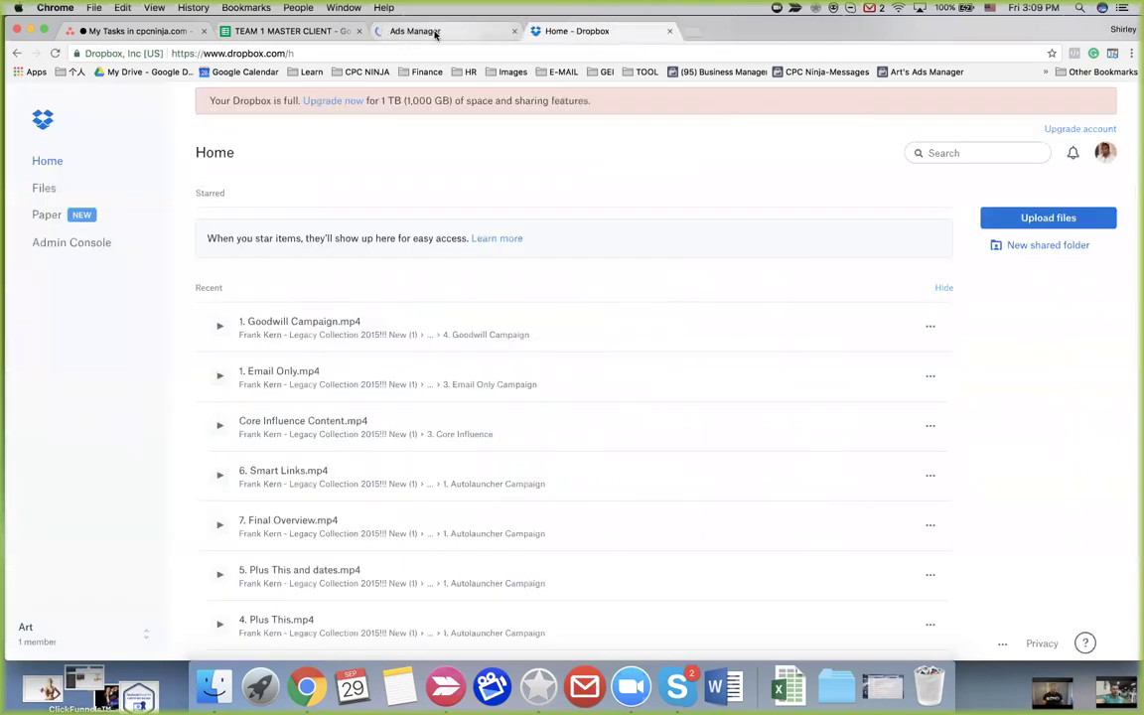
{"action": "left_click", "coordinate": [435, 32]}
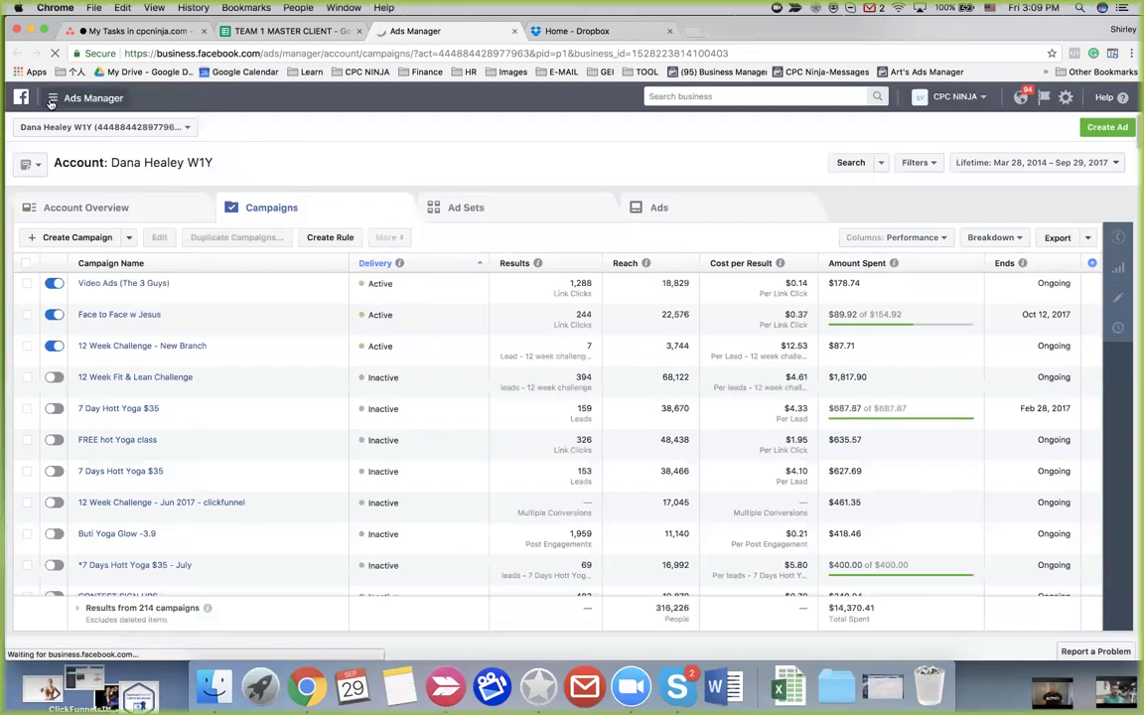
{"action": "left_click", "coordinate": [52, 99]}
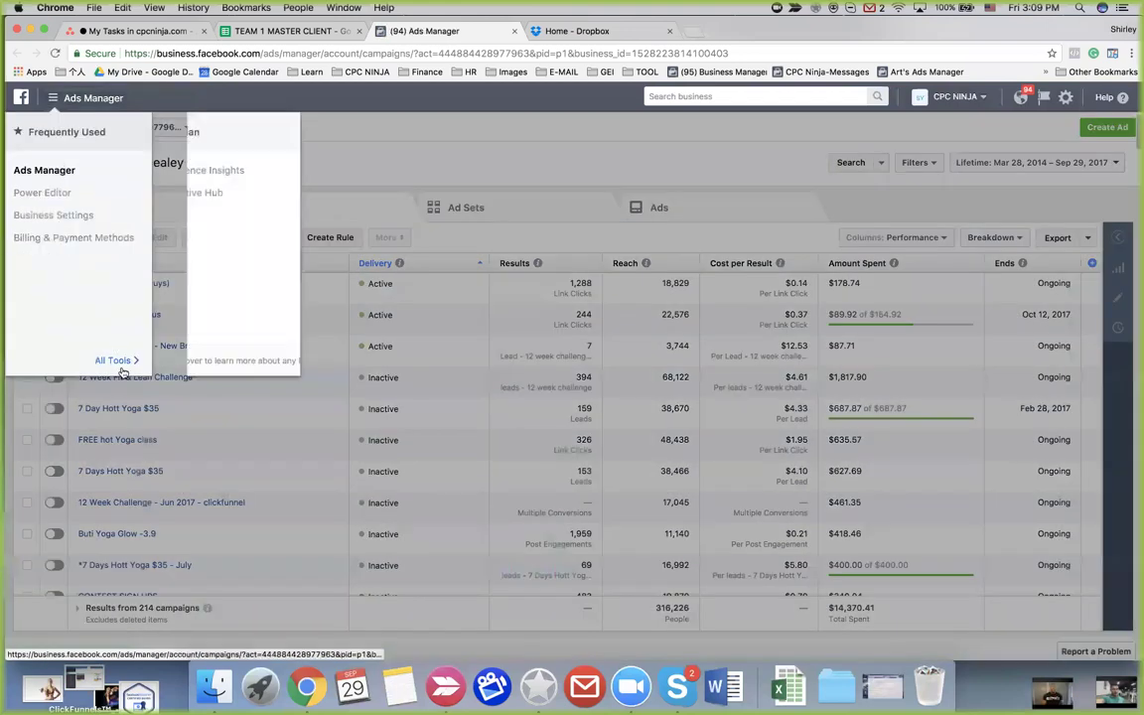
{"action": "left_click", "coordinate": [337, 239]}
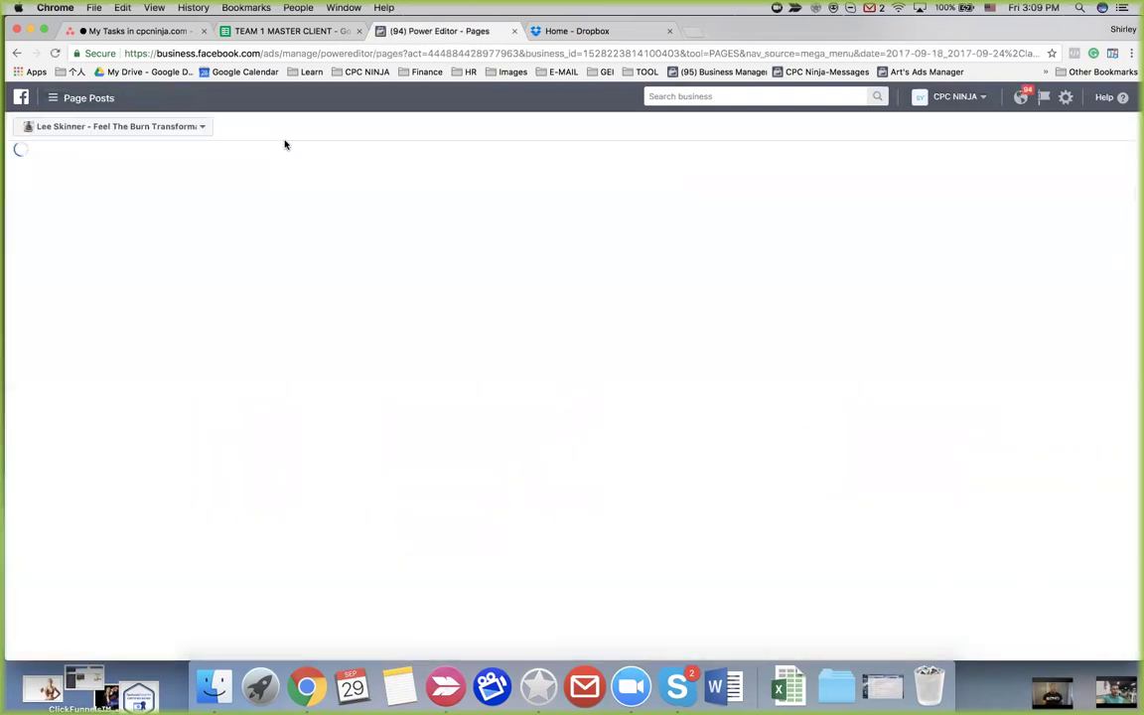
Search the page list for 'warr' and choose Warrior 1 Yoga
{"action": "left_click", "coordinate": [169, 127]}
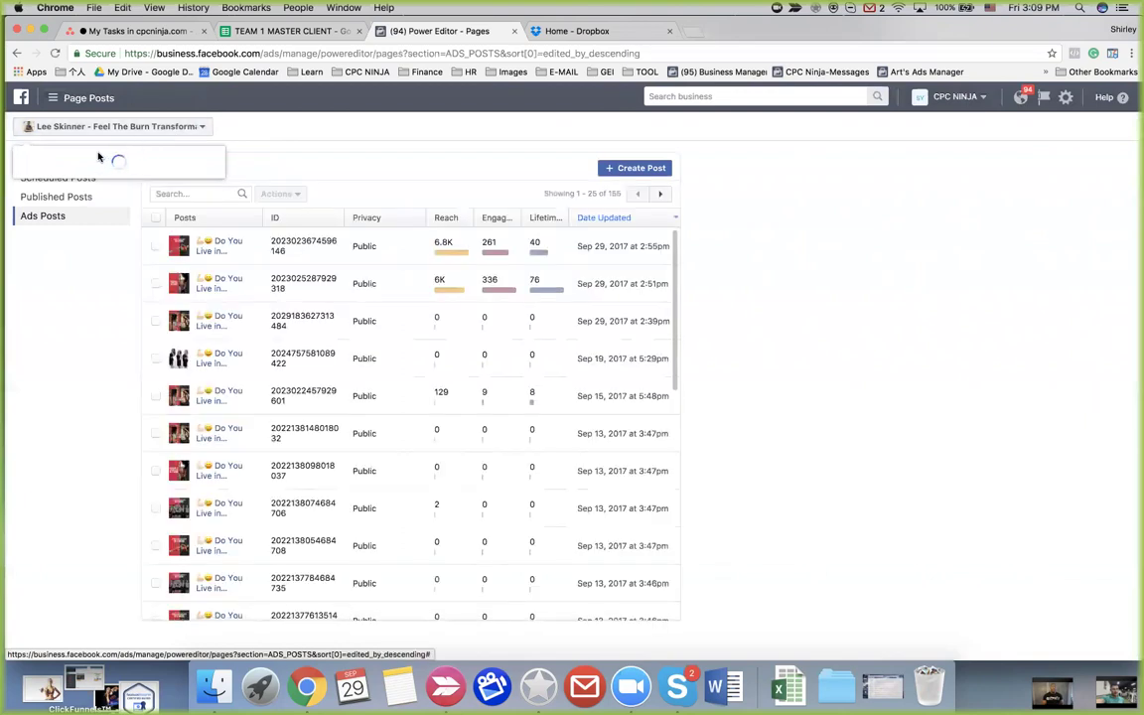
{"action": "type", "text": "w"}
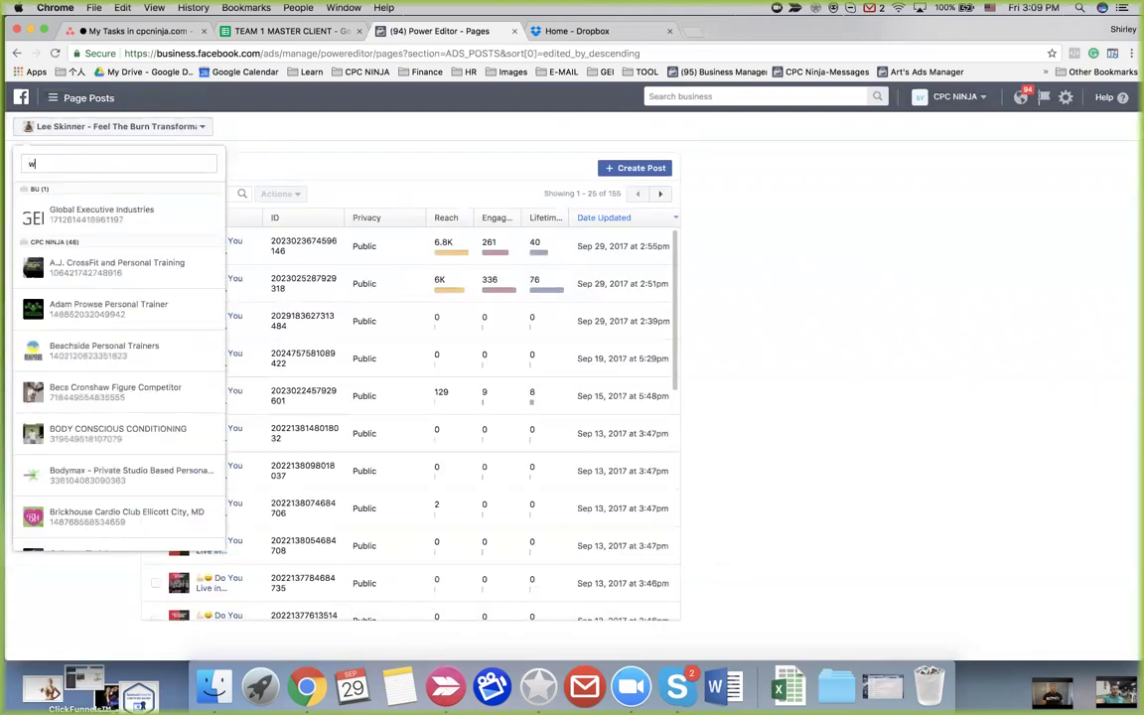
{"action": "type", "text": "orrior"}
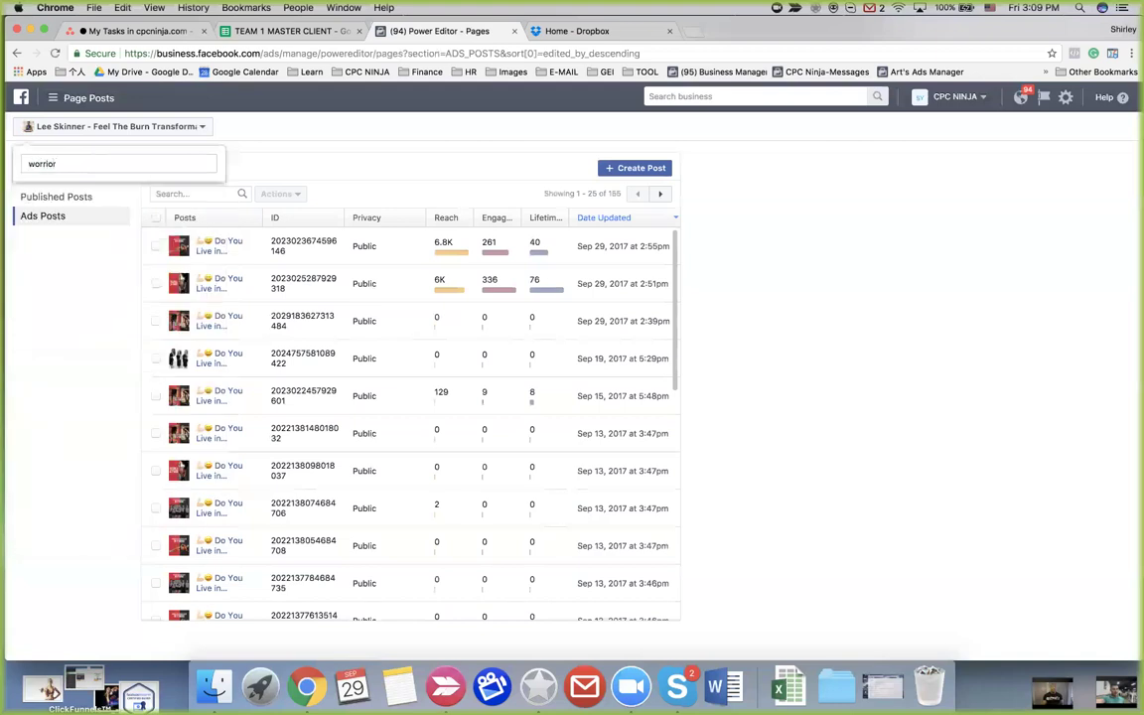
{"action": "key", "text": "BackSpace"}
{"action": "key", "text": "BackSpace"}
{"action": "key", "text": "BackSpace"}
{"action": "key", "text": "BackSpace"}
{"action": "key", "text": "BackSpace"}
{"action": "key", "text": "BackSpace"}
{"action": "type", "text": "arr"}
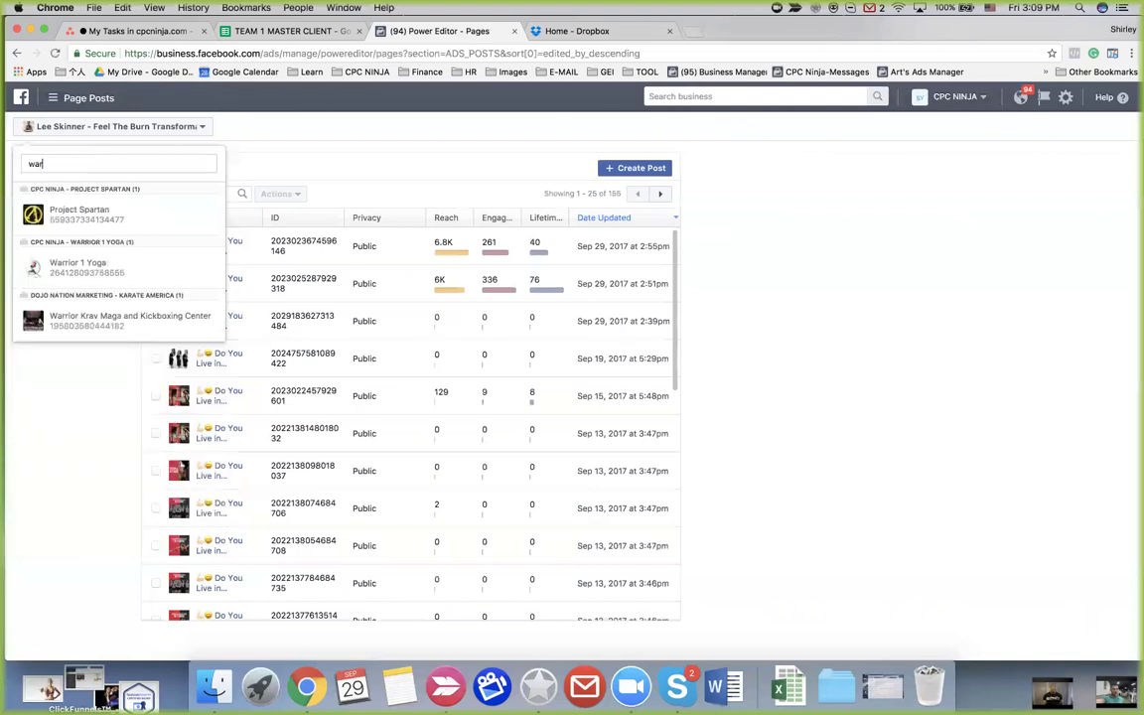
{"action": "left_click", "coordinate": [84, 270]}
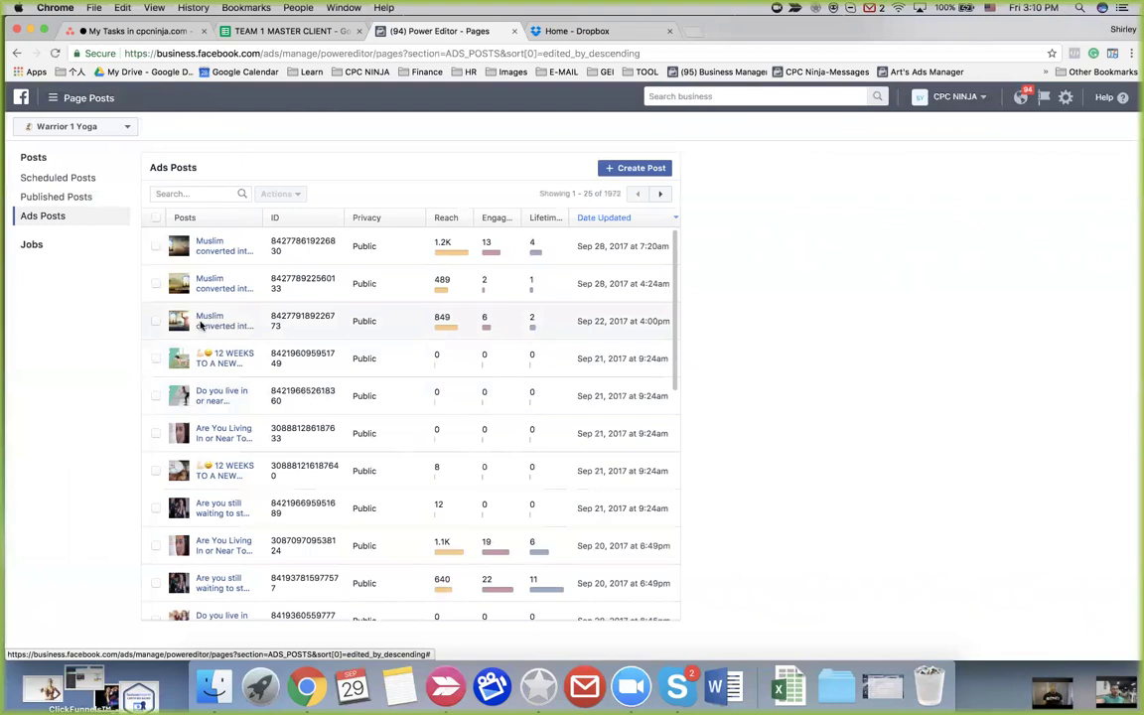
{"action": "left_click", "coordinate": [200, 322]}
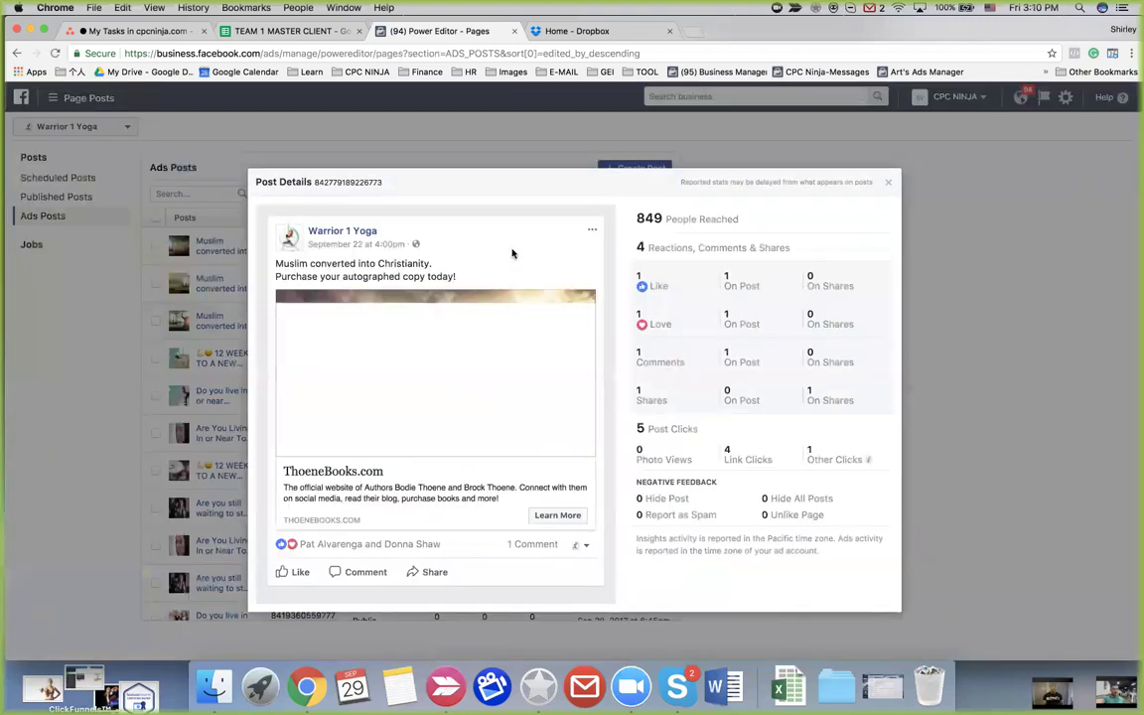
{"action": "left_click", "coordinate": [592, 229]}
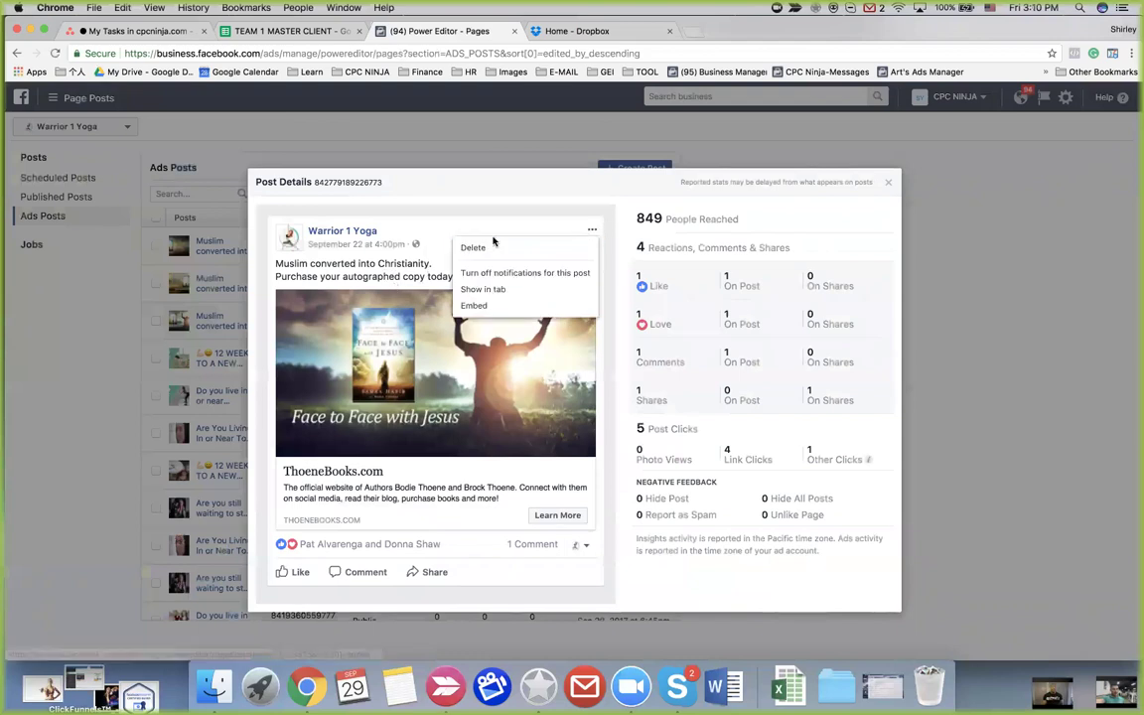
{"action": "left_click", "coordinate": [478, 187]}
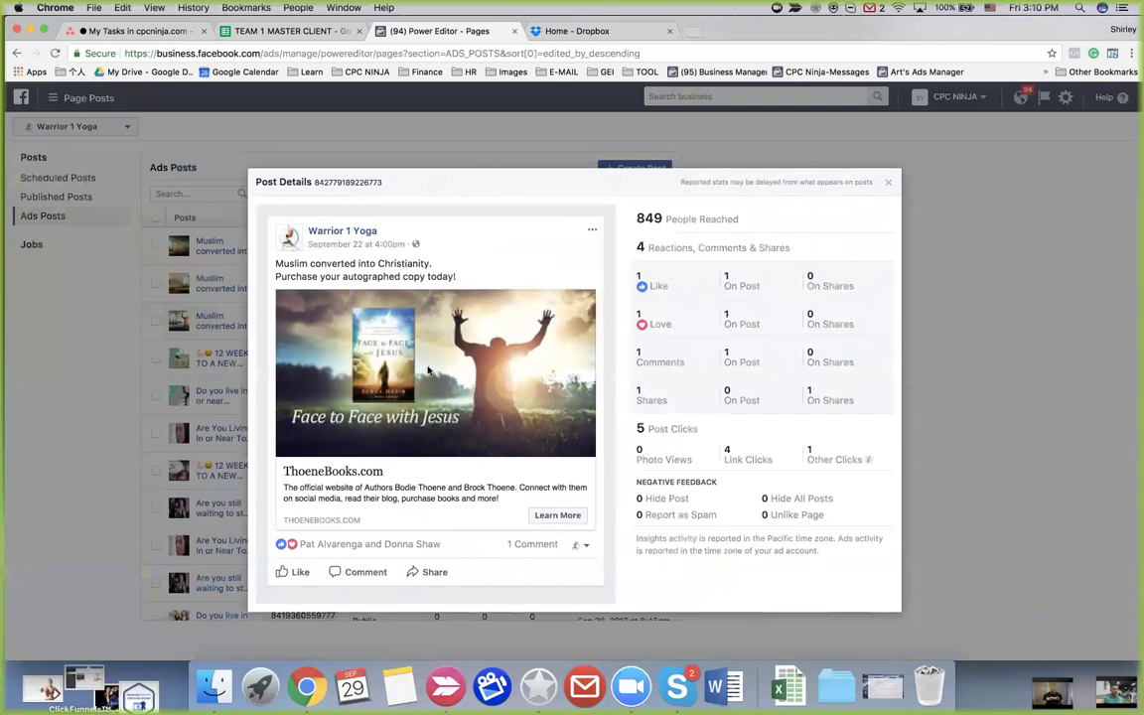
{"action": "left_click", "coordinate": [591, 231]}
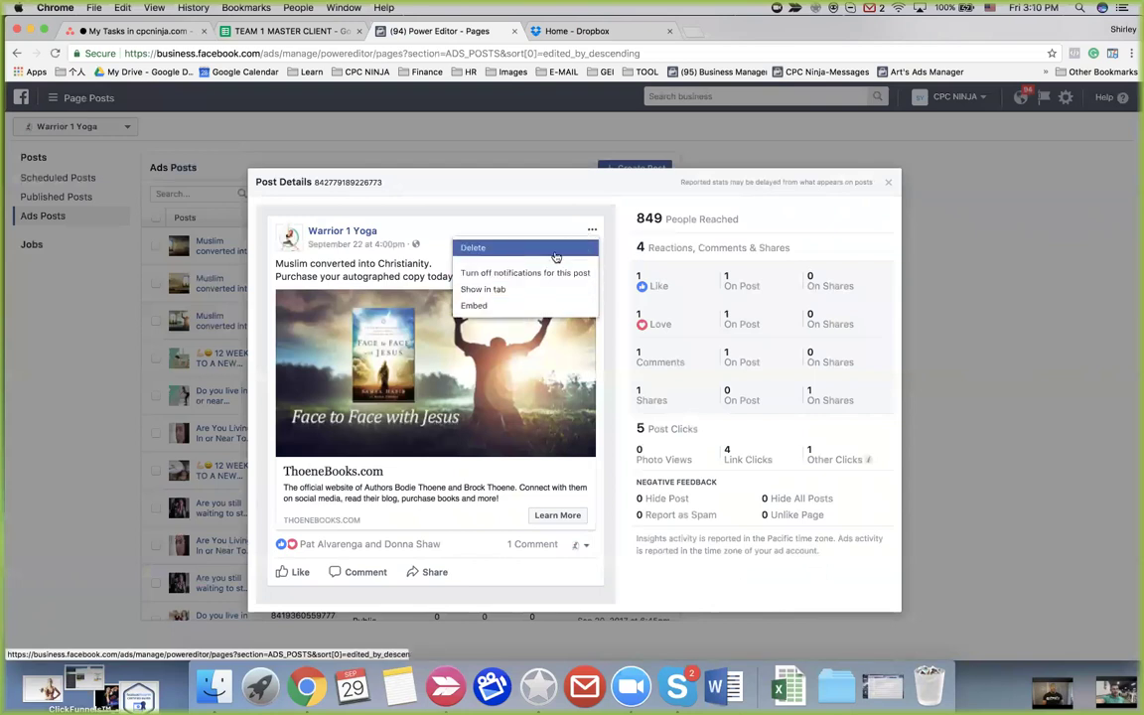
{"action": "left_click", "coordinate": [888, 182]}
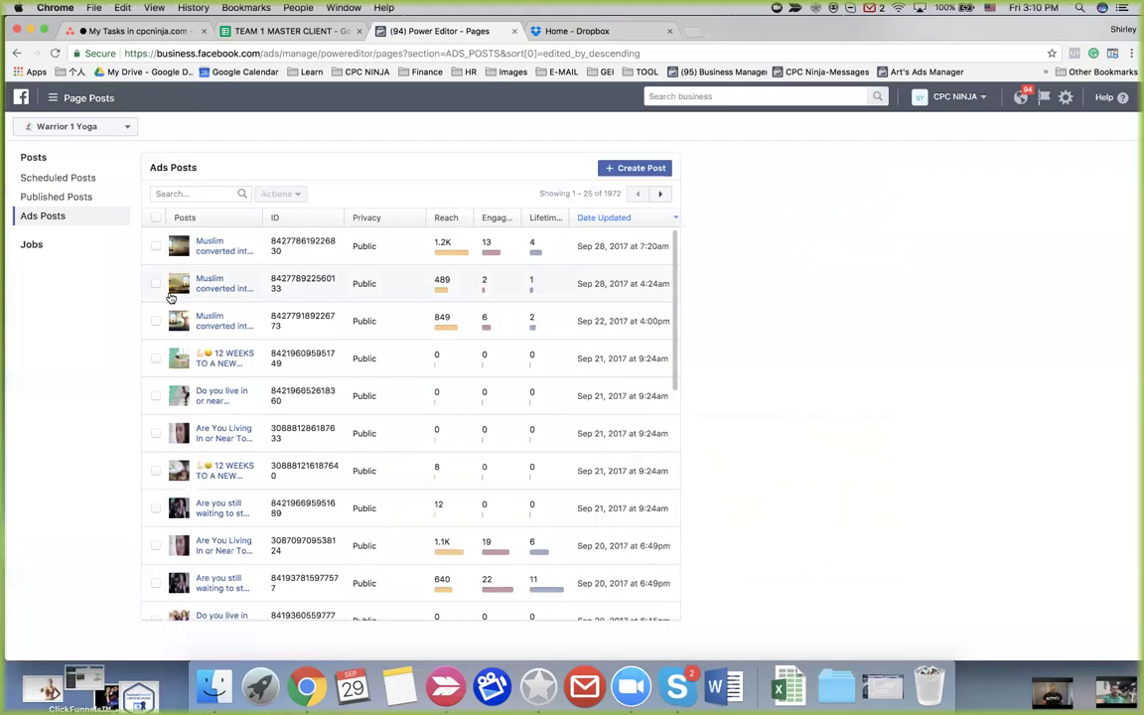
Select the 12 WEEKS TO A NEW YOU!! post and inspect its details and options menu
{"action": "left_click", "coordinate": [155, 360]}
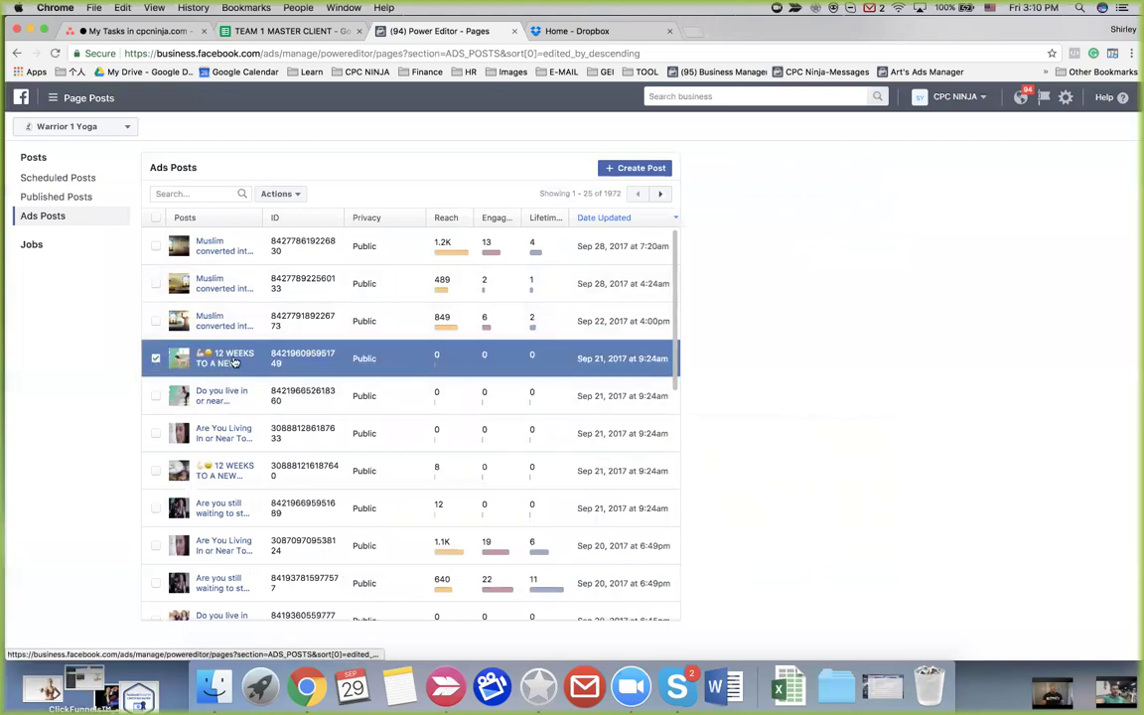
{"action": "left_click", "coordinate": [235, 361]}
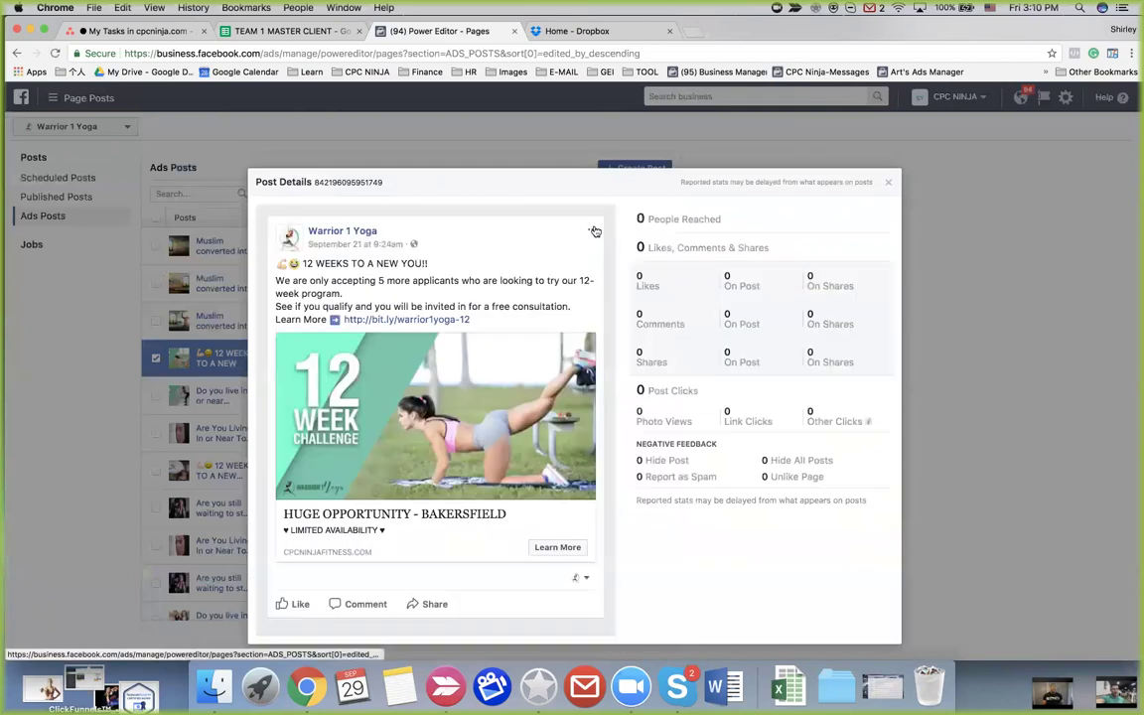
{"action": "left_click", "coordinate": [593, 230]}
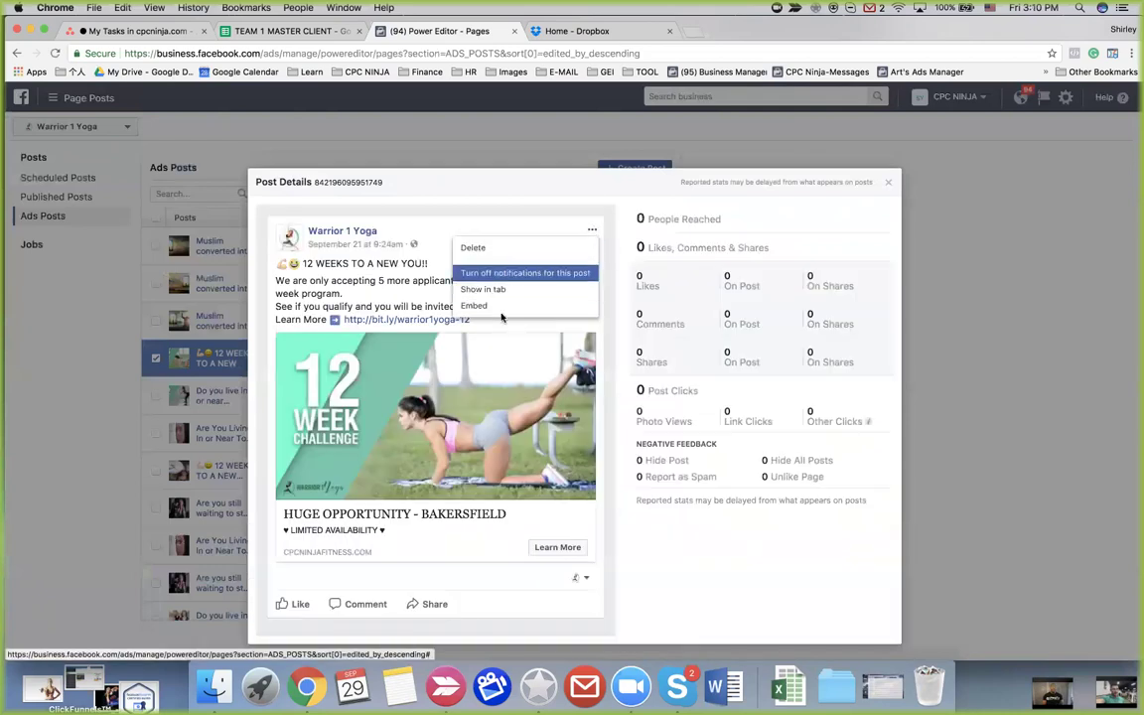
{"action": "left_click", "coordinate": [507, 214]}
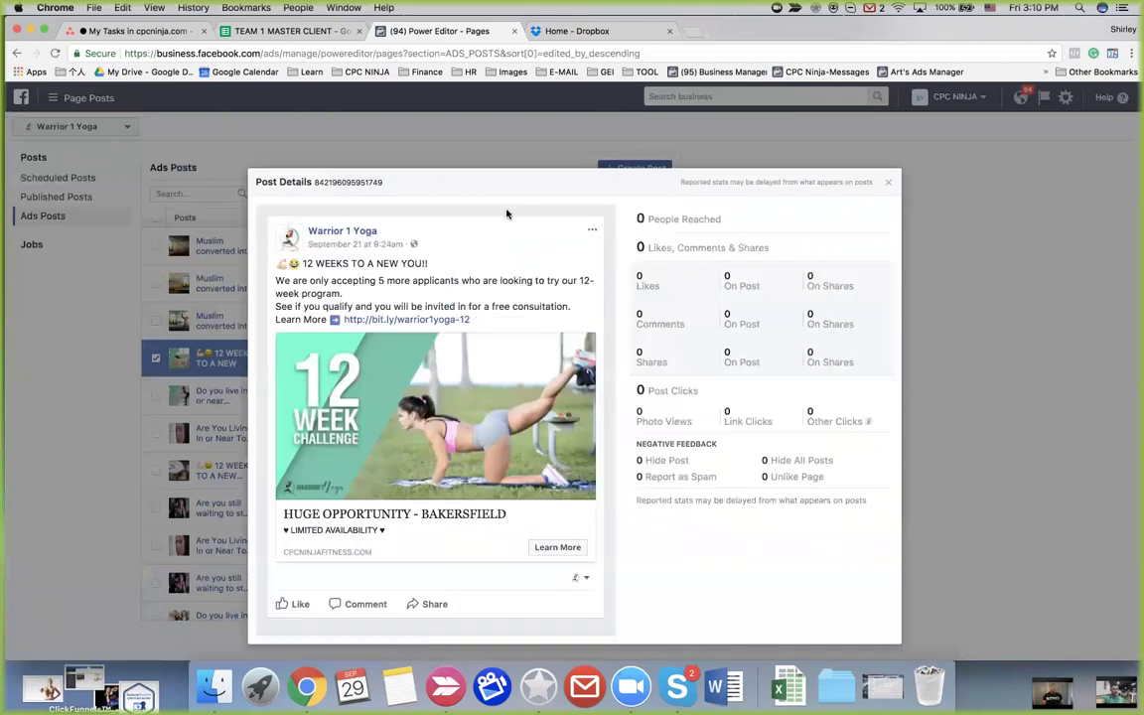
{"action": "left_click", "coordinate": [593, 231]}
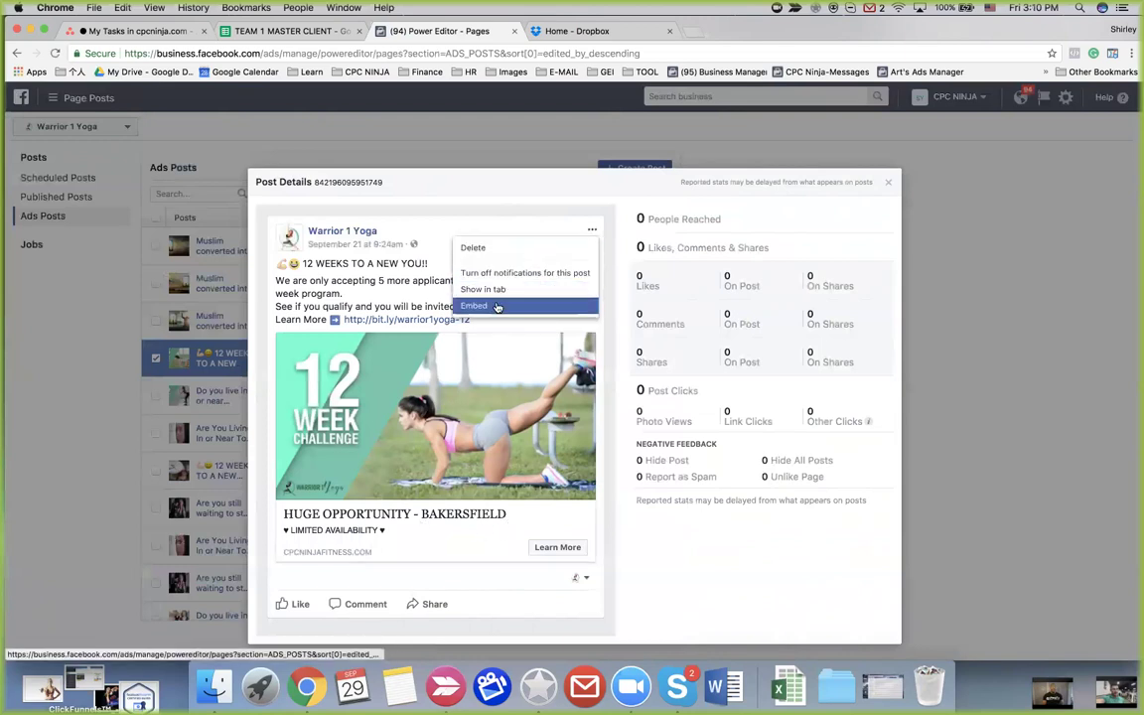
{"action": "left_click", "coordinate": [676, 221]}
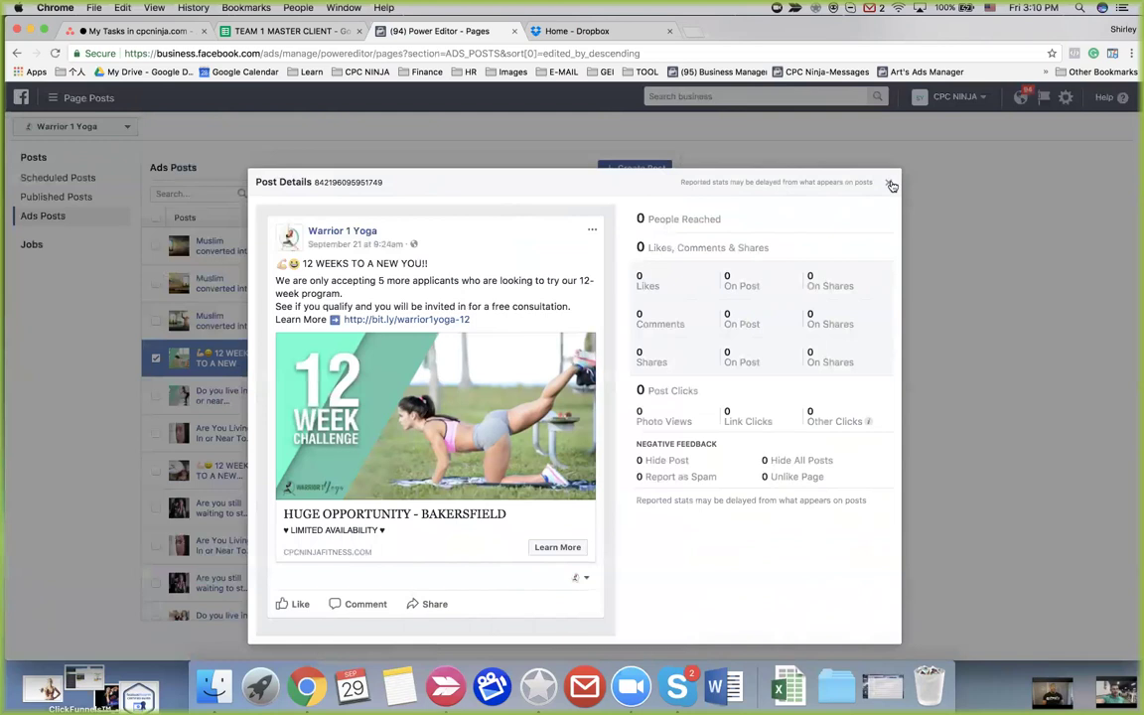
{"action": "left_click", "coordinate": [891, 186]}
Select the September 20 post with 1.1K reach and open its details
{"action": "scroll", "coordinate": [261, 404], "scroll_direction": "down", "scroll_amount": 1}
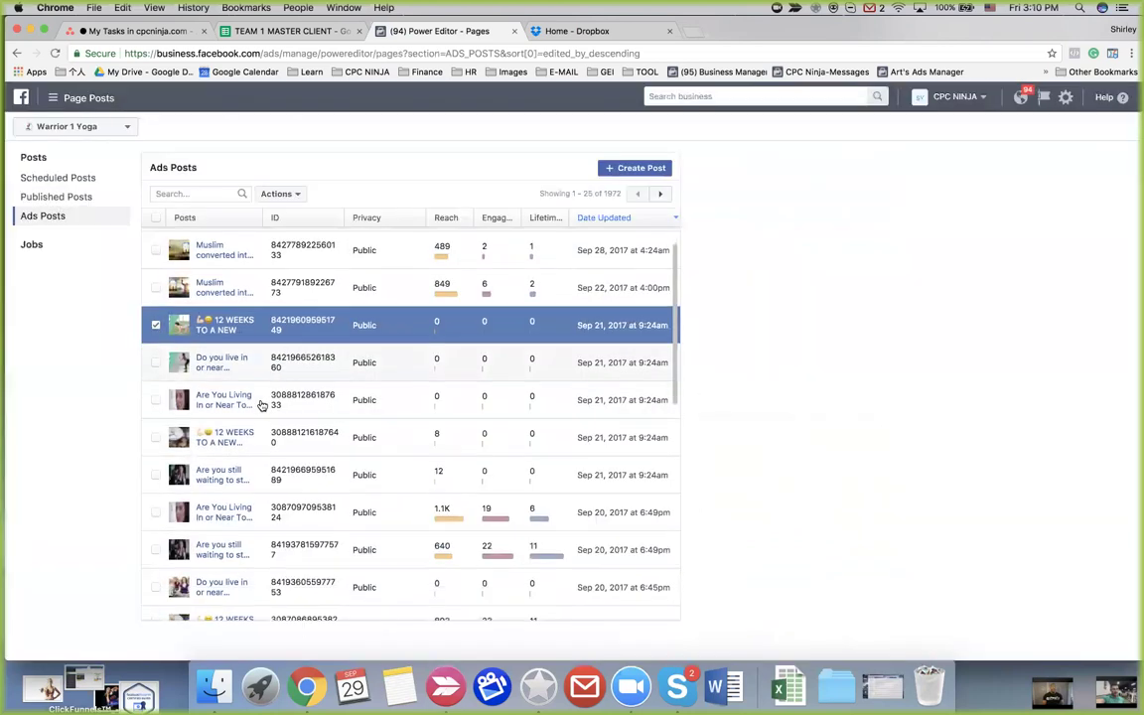
{"action": "scroll", "coordinate": [261, 404], "scroll_direction": "down", "scroll_amount": 2}
{"action": "left_click", "coordinate": [154, 438]}
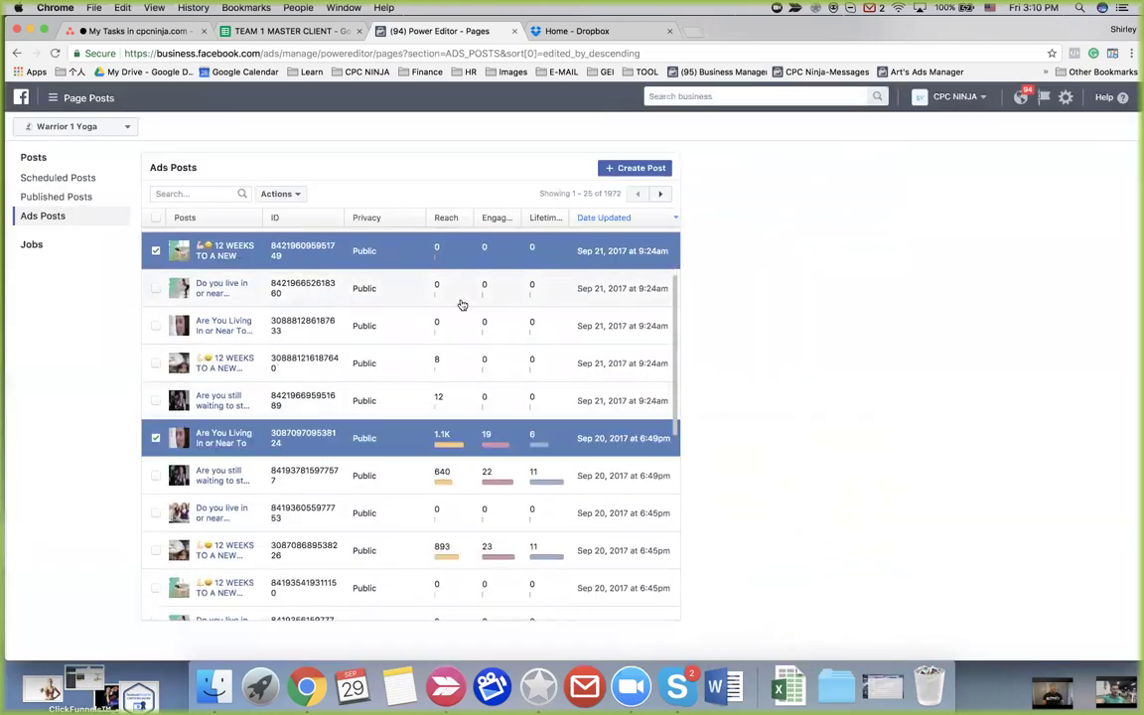
{"action": "left_click", "coordinate": [225, 438]}
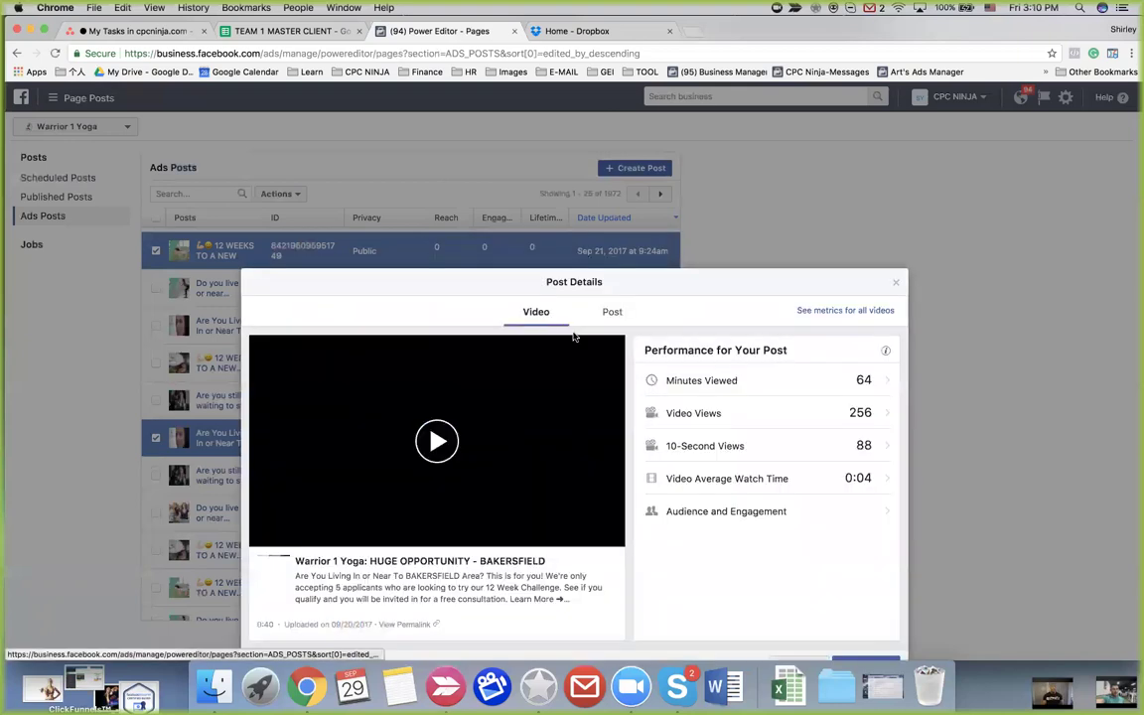
{"action": "left_click_drag", "start_coordinate": [542, 288], "coordinate": [599, 257]}
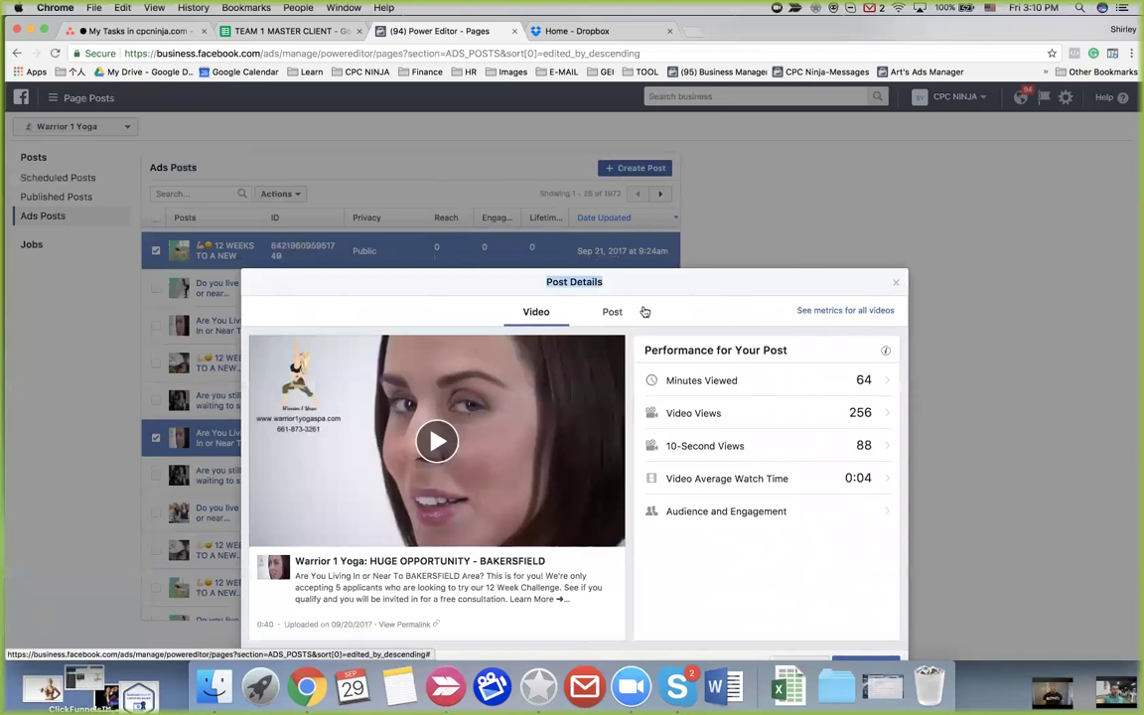
{"action": "left_click", "coordinate": [612, 312]}
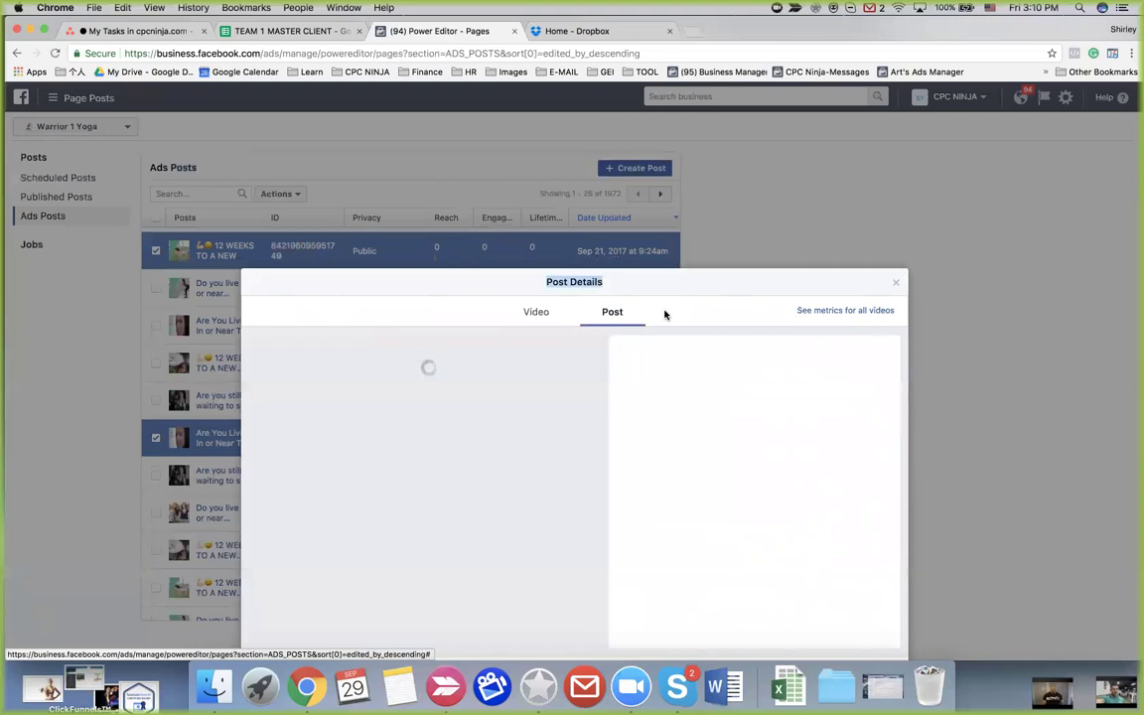
{"action": "left_click", "coordinate": [586, 205]}
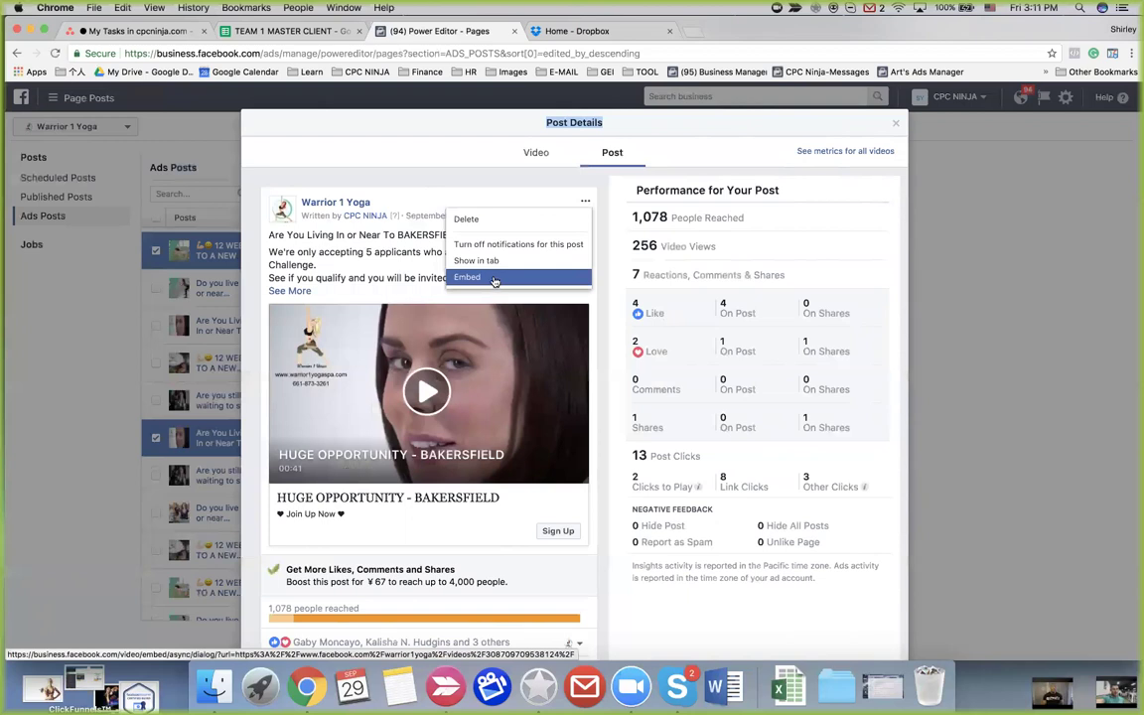
{"action": "left_click", "coordinate": [514, 188]}
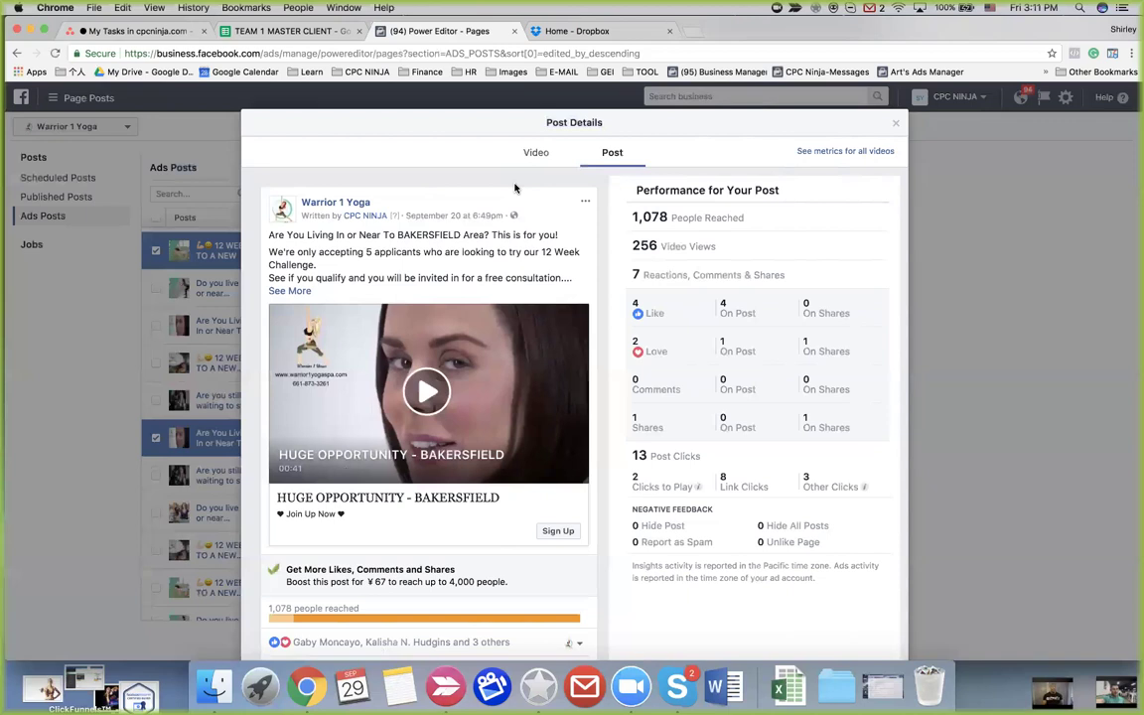
{"action": "left_click", "coordinate": [896, 122]}
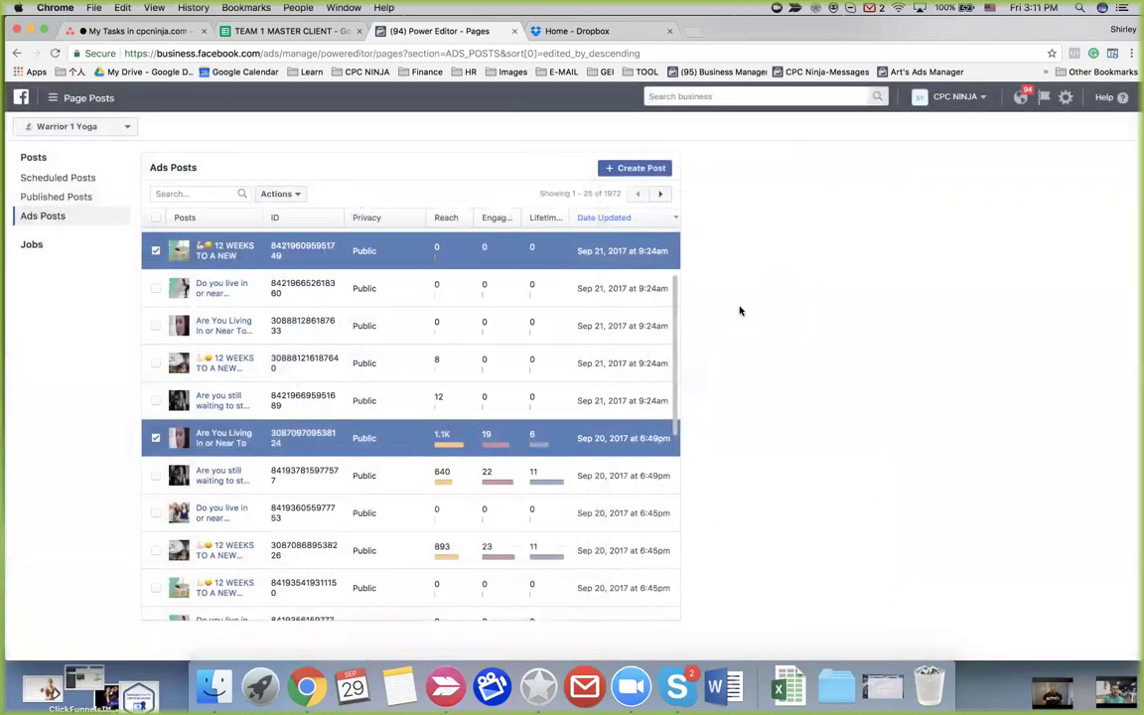
Check the bulk Actions list for the two selected posts, then switch the page to Project Spartan
{"action": "left_click", "coordinate": [294, 196]}
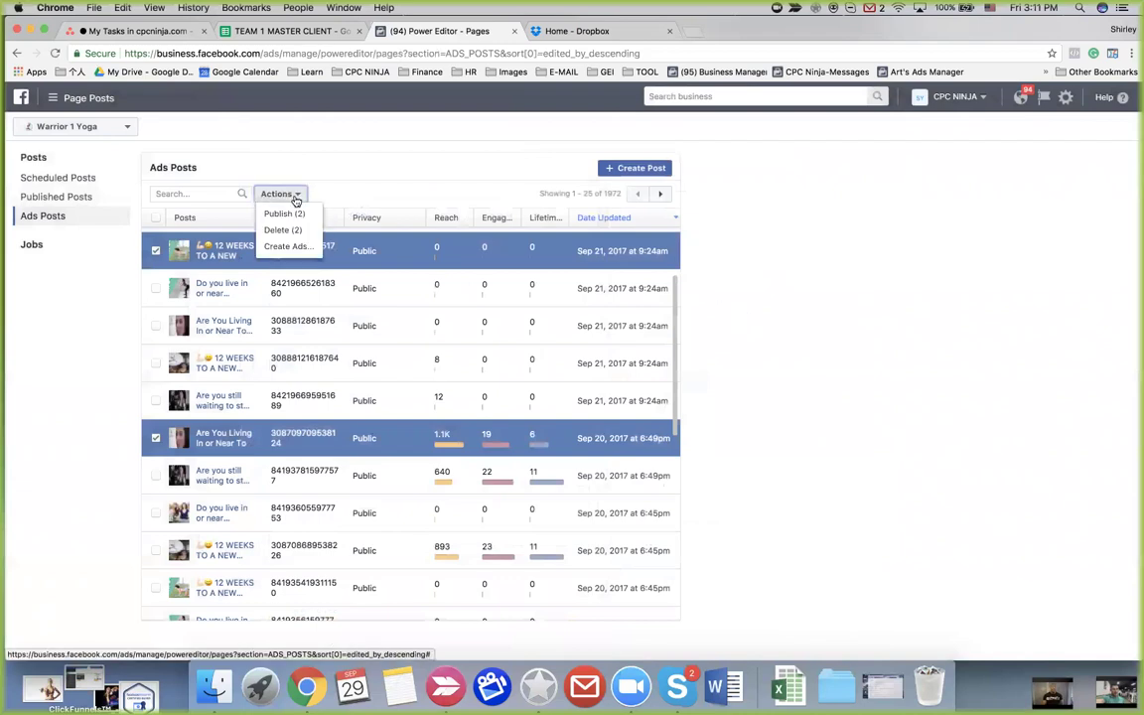
{"action": "left_click", "coordinate": [398, 192]}
{"action": "left_click", "coordinate": [108, 127]}
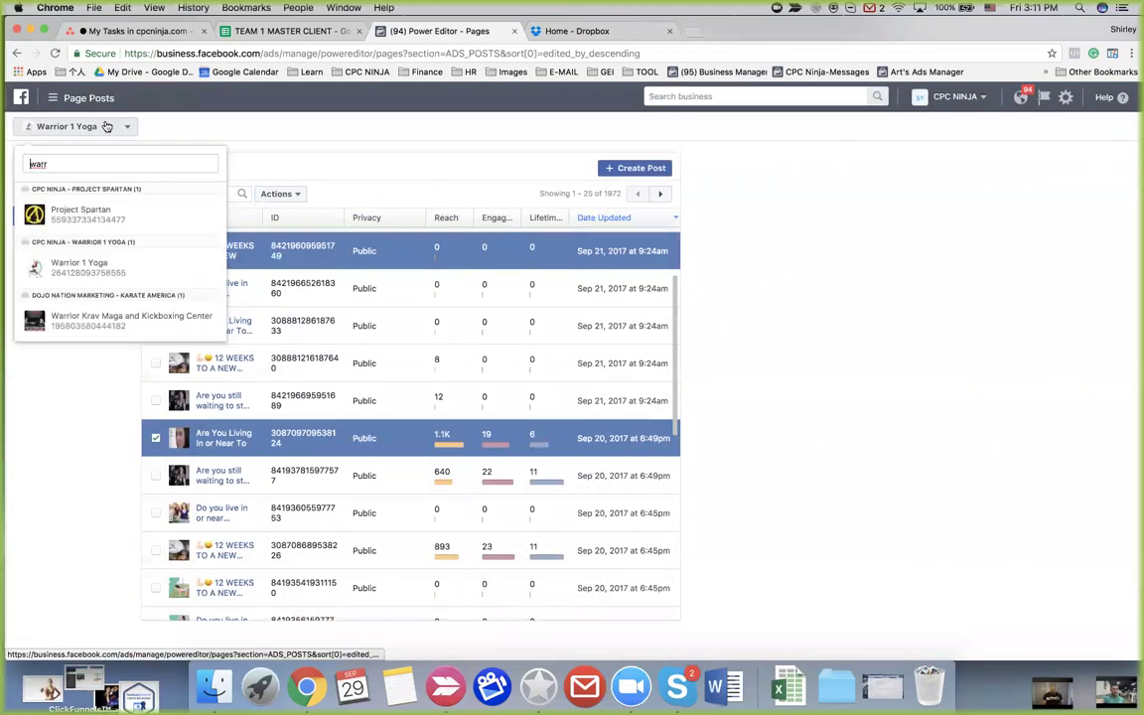
{"action": "left_click", "coordinate": [86, 222]}
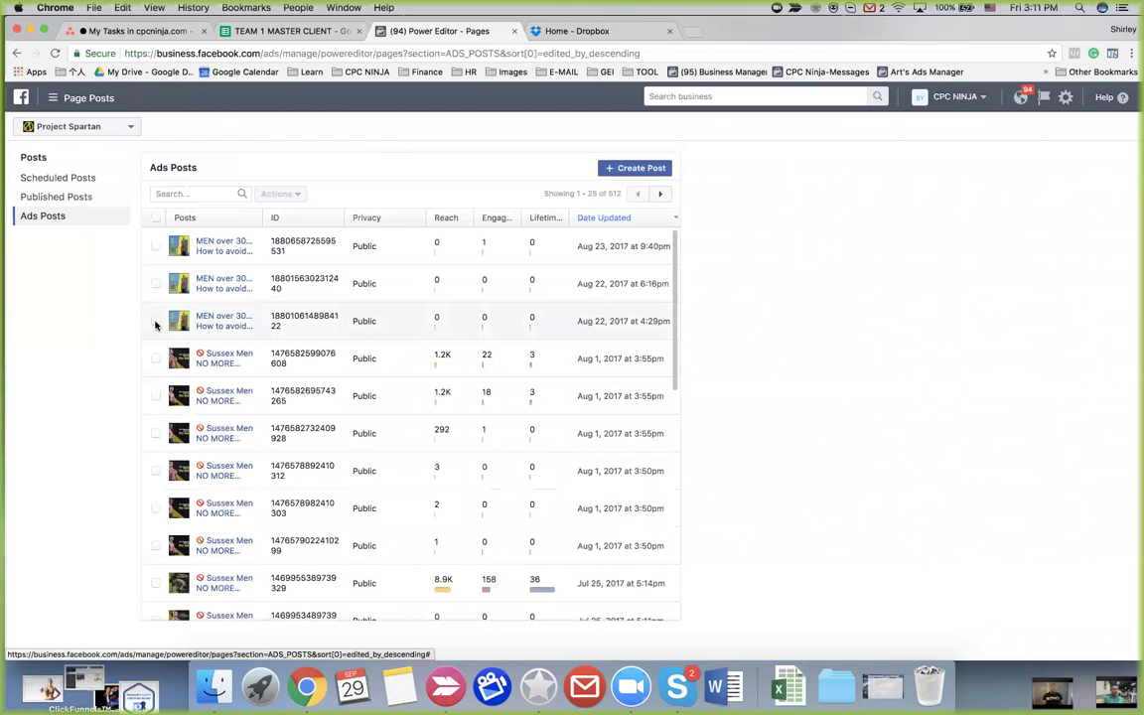
Inspect the August 22 4:29pm post's details and options menu, then close them
{"action": "left_click", "coordinate": [209, 322]}
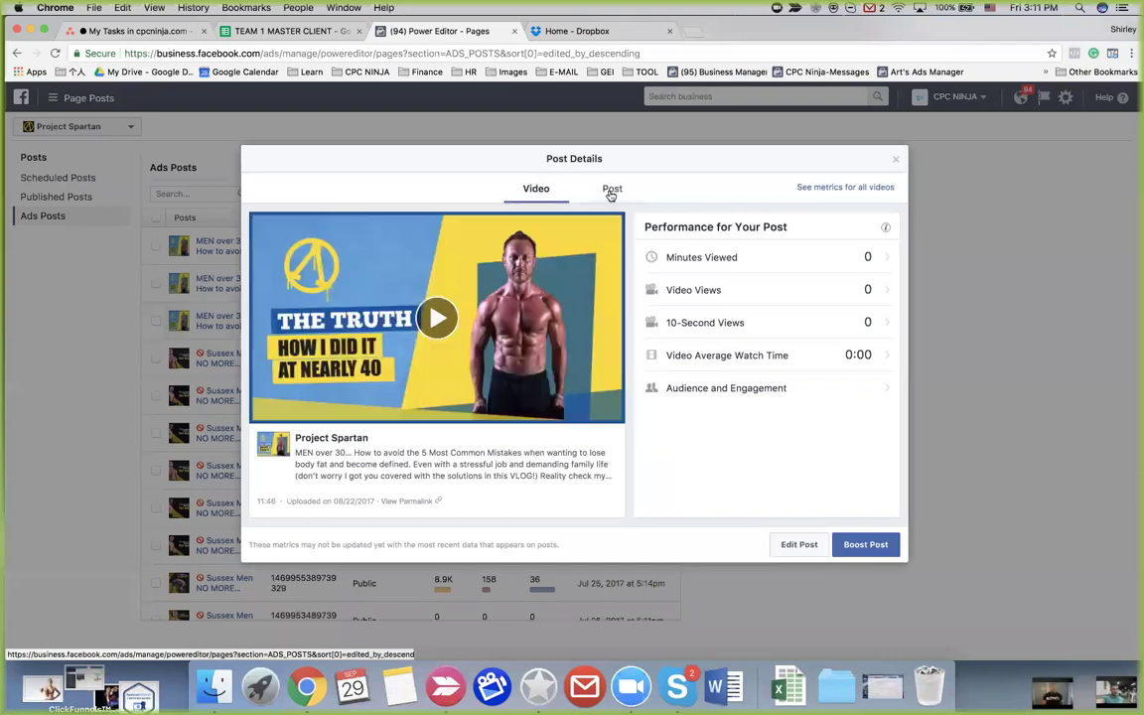
{"action": "left_click", "coordinate": [612, 190]}
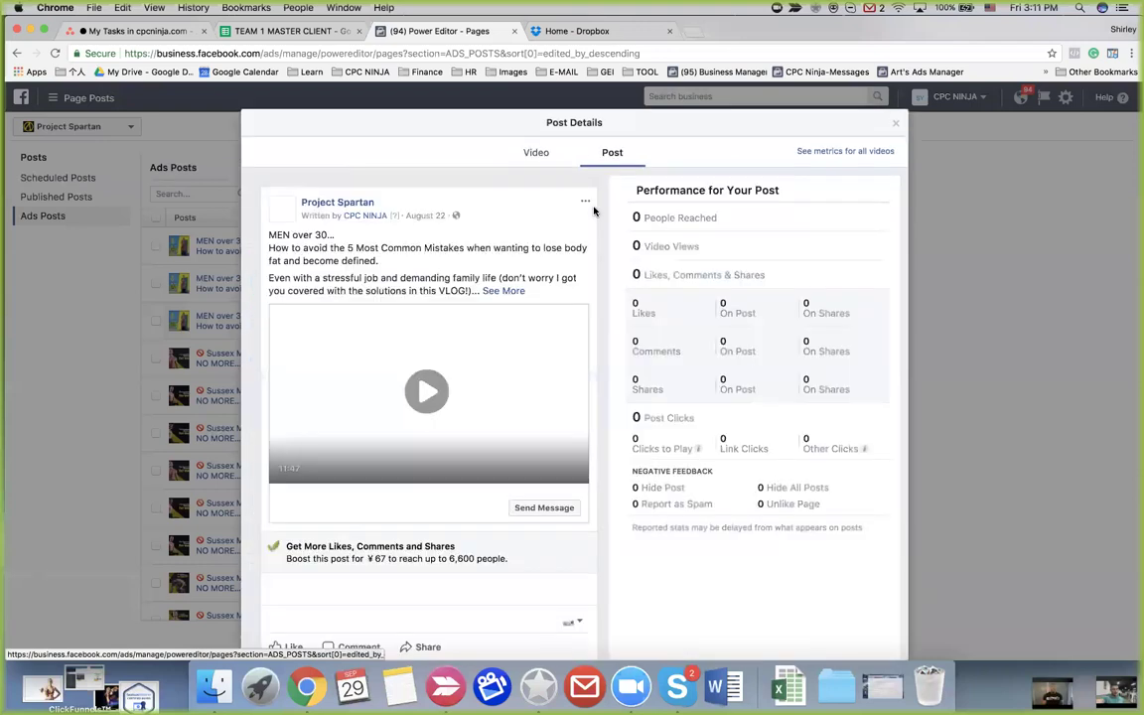
{"action": "left_click", "coordinate": [586, 204]}
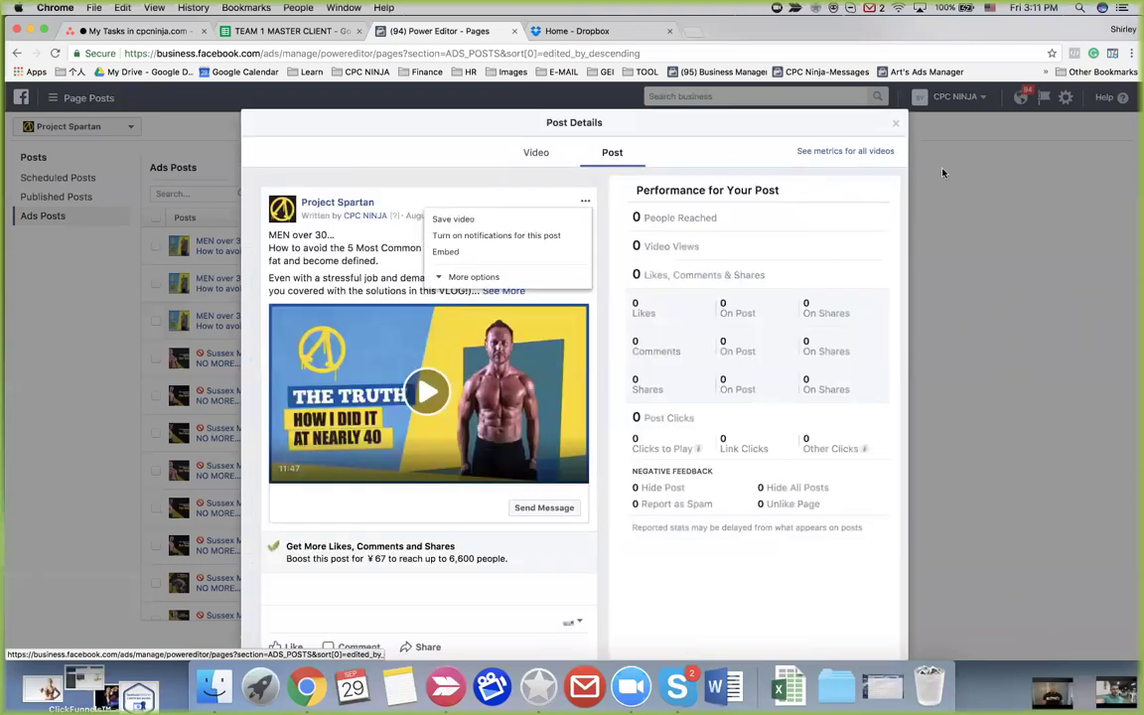
{"action": "left_click", "coordinate": [894, 123]}
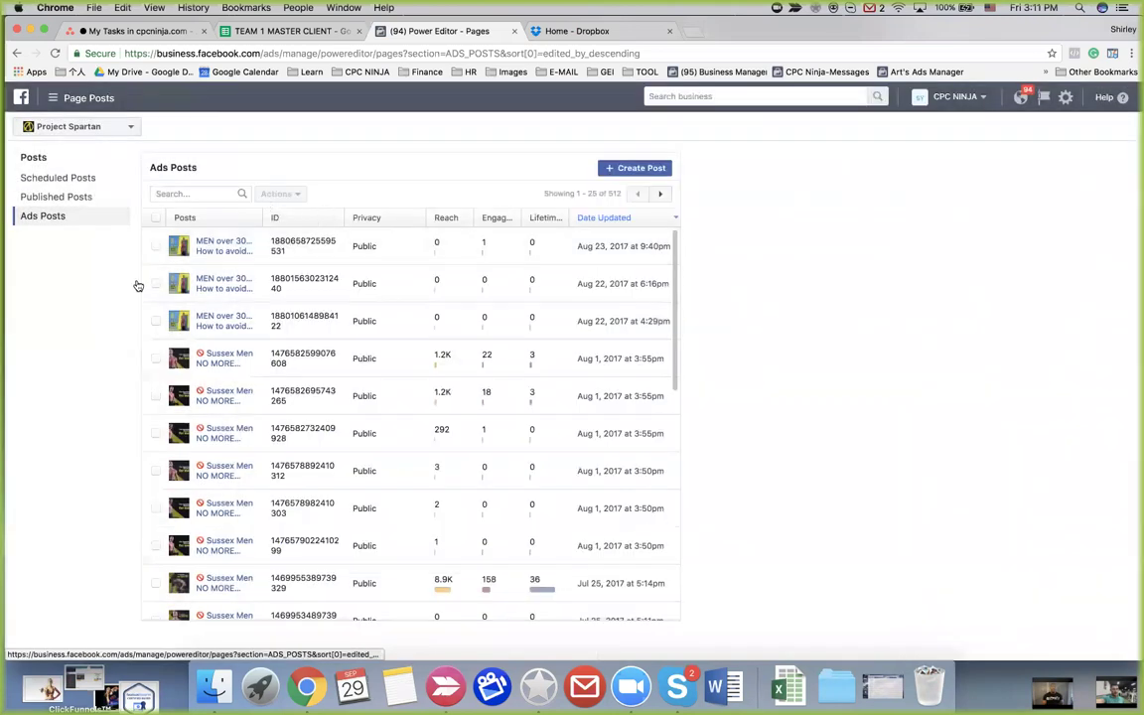
Select the second post, check its Actions list, and switch the page to Warrior 1 Yoga
{"action": "left_click", "coordinate": [155, 283]}
{"action": "left_click", "coordinate": [298, 194]}
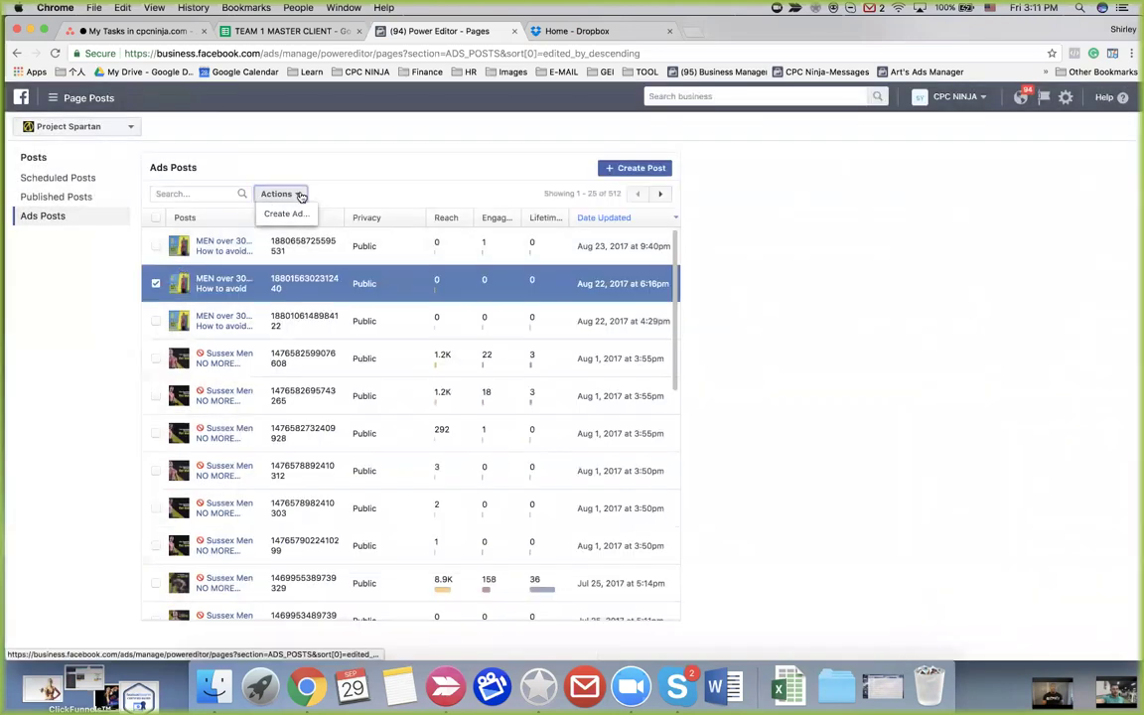
{"action": "left_click", "coordinate": [302, 166]}
{"action": "left_click", "coordinate": [66, 129]}
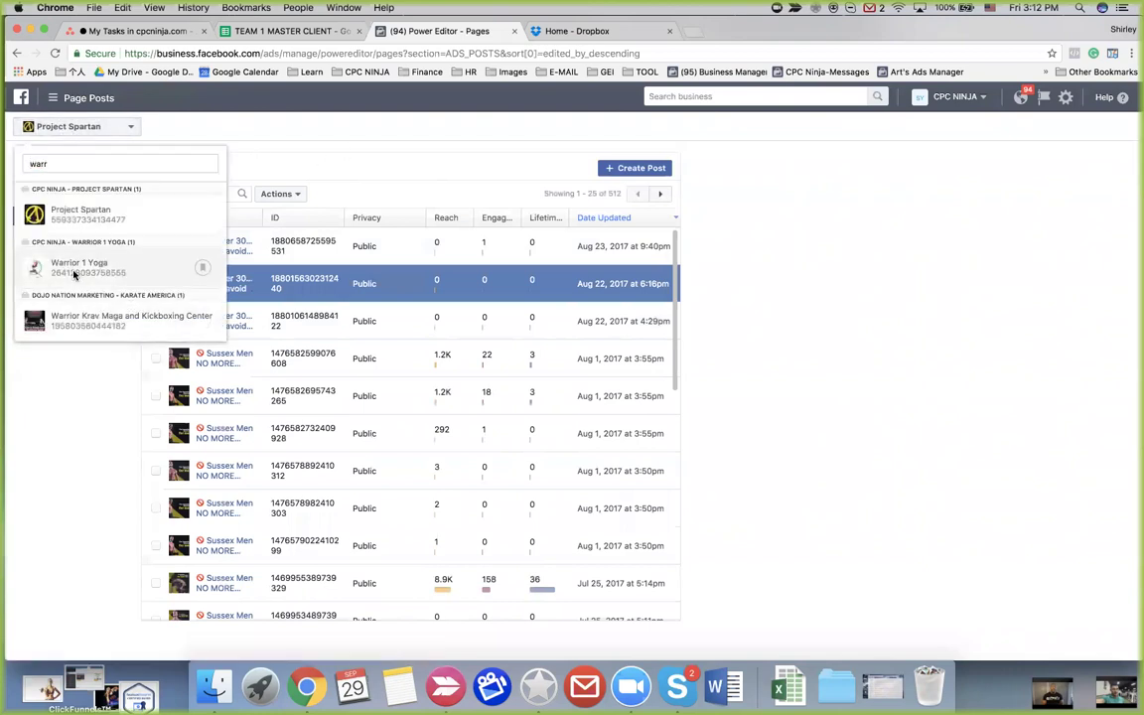
{"action": "left_click", "coordinate": [74, 271]}
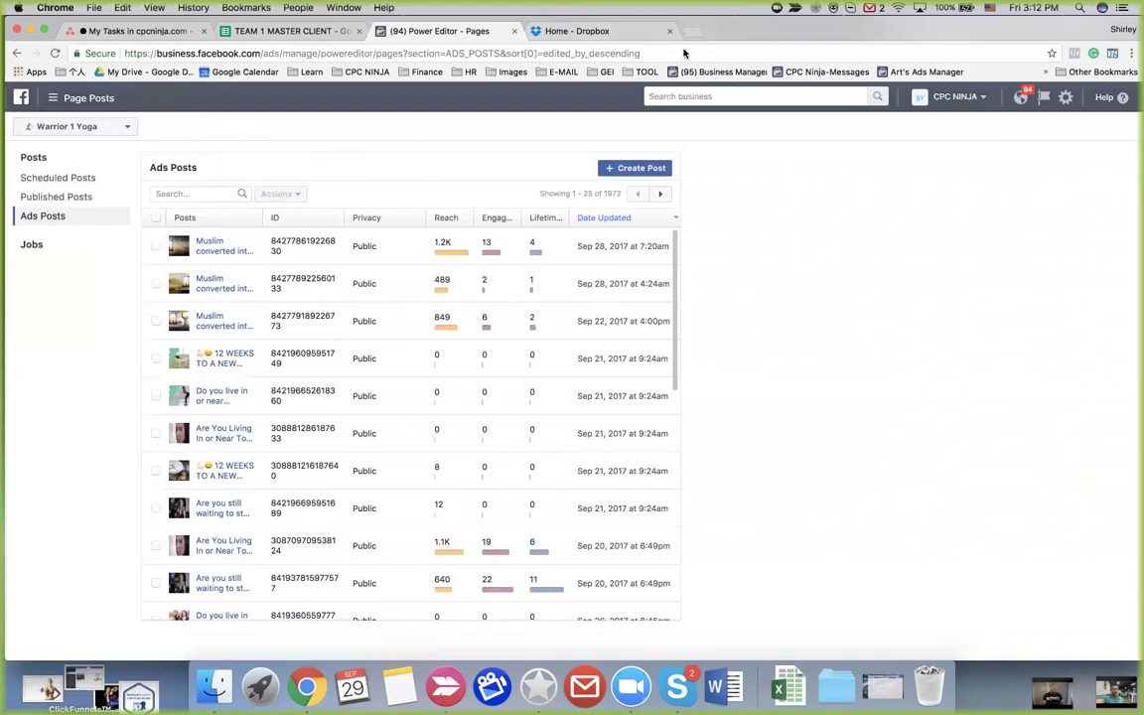
Show Warrior 1 Yoga's people and roles in Business Manager, then reselect the second post in Power Editor
{"action": "left_click", "coordinate": [692, 31]}
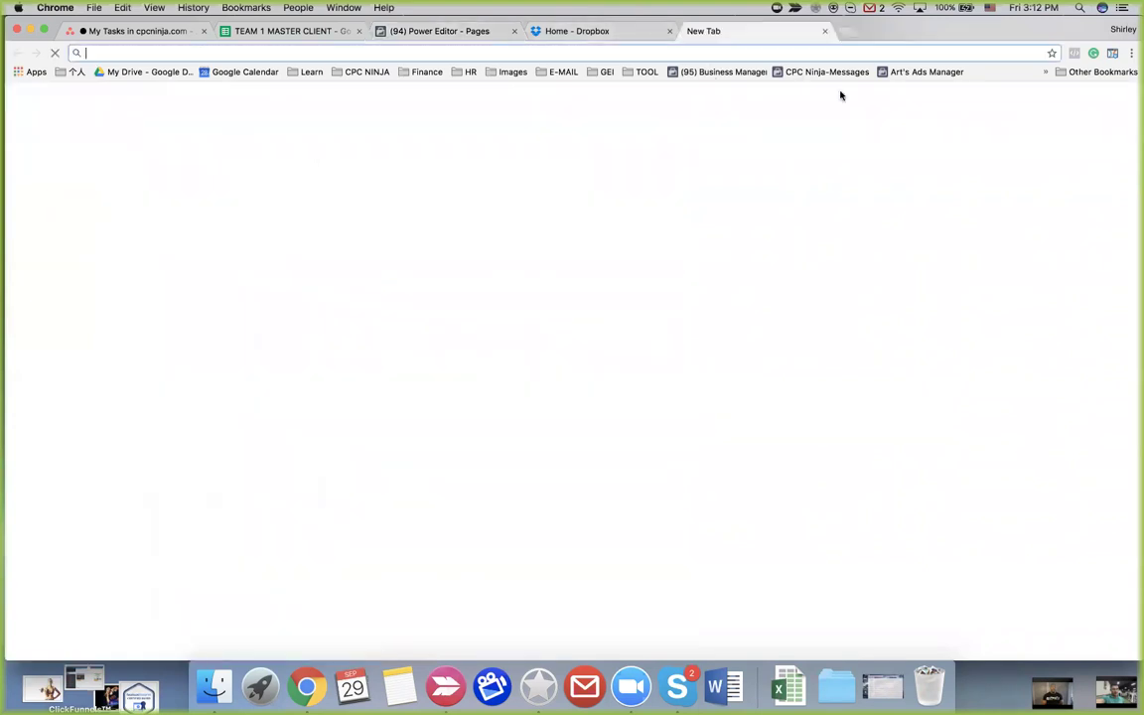
{"action": "left_click", "coordinate": [727, 73]}
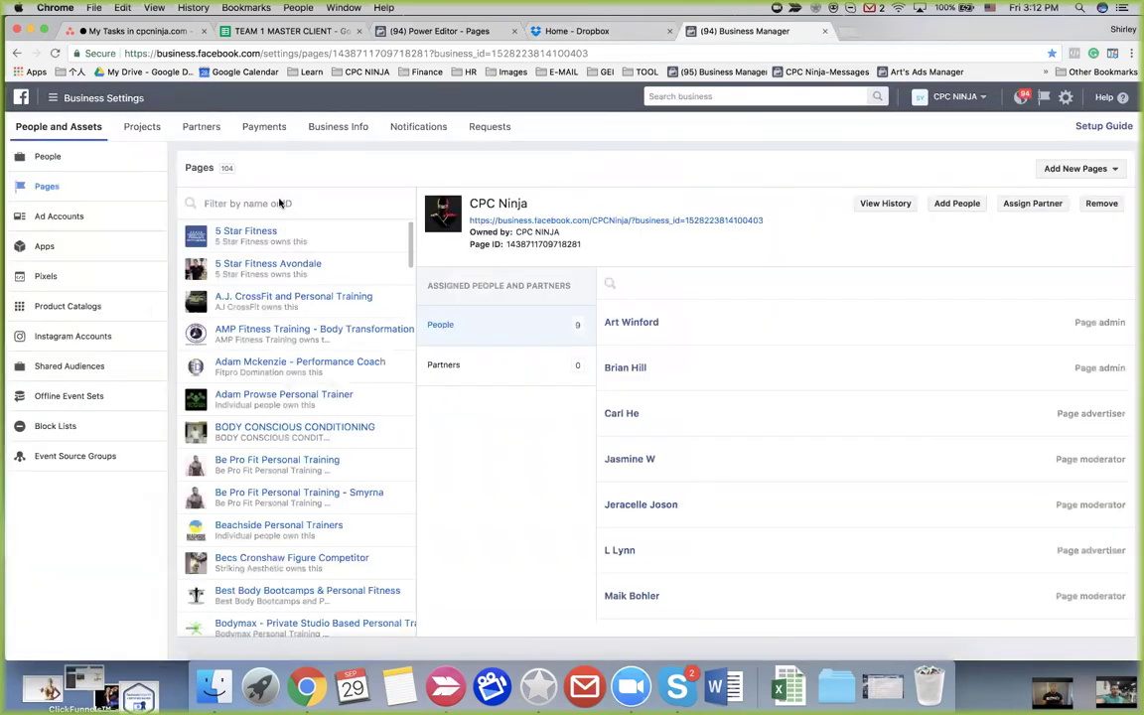
{"action": "left_click", "coordinate": [278, 202]}
{"action": "type", "text": "wa"}
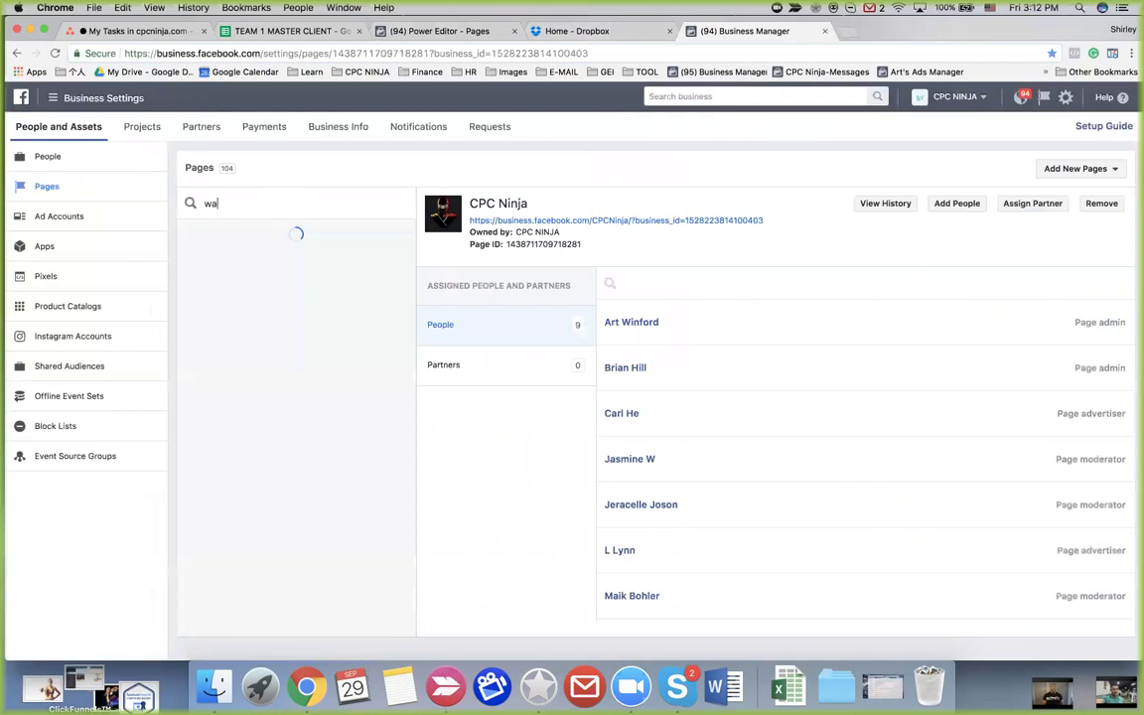
{"action": "left_click", "coordinate": [252, 234]}
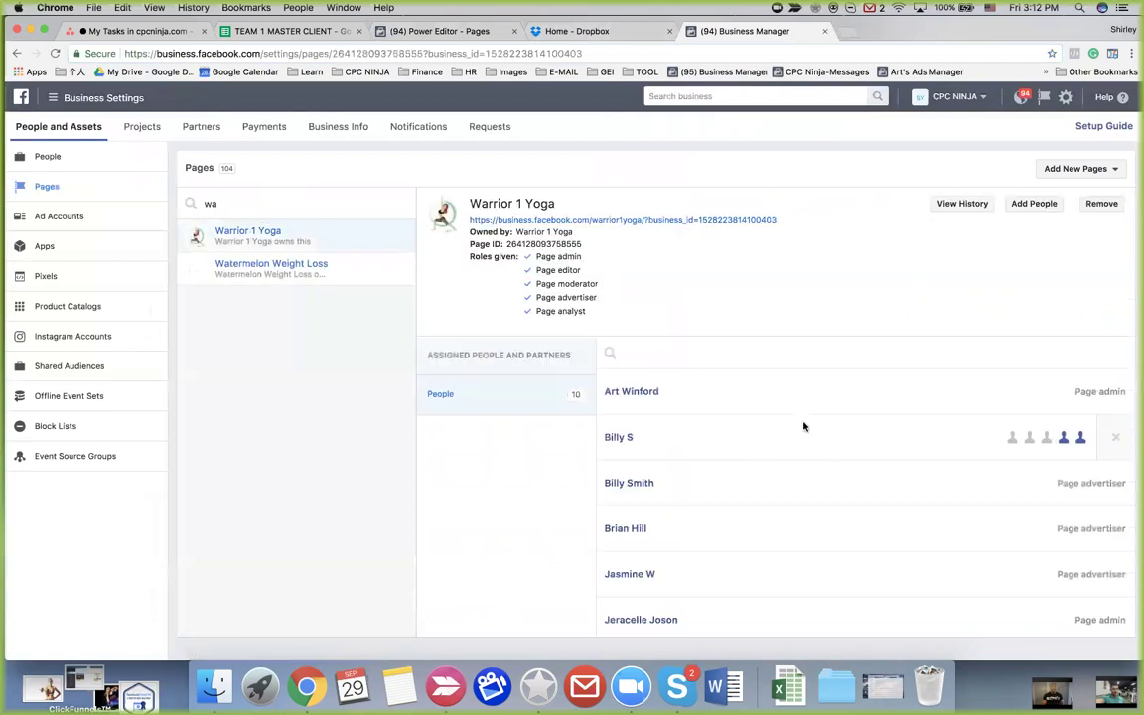
{"action": "scroll", "coordinate": [854, 455], "scroll_direction": "down", "scroll_amount": 5}
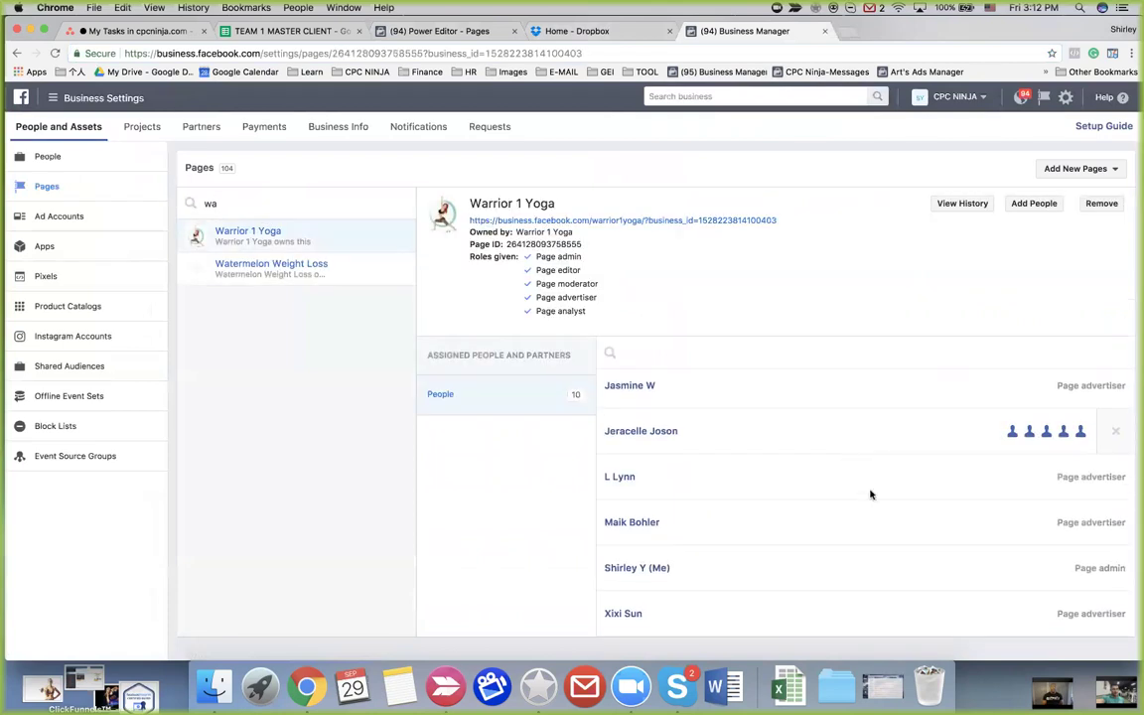
{"action": "left_click", "coordinate": [422, 29]}
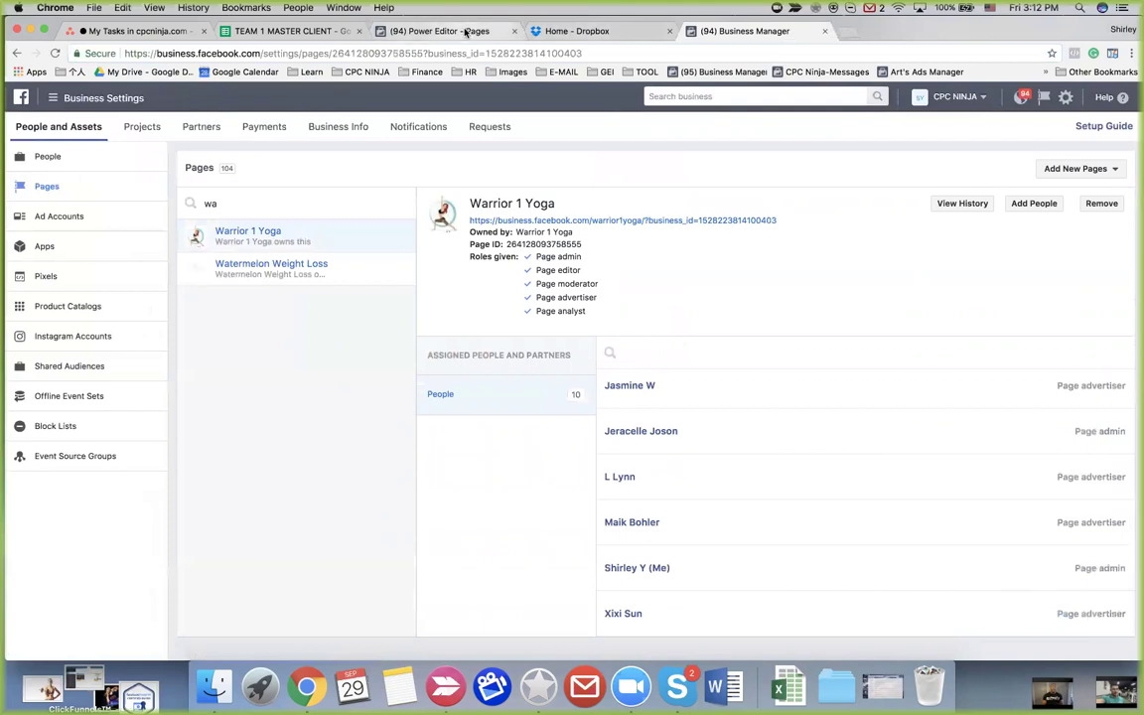
{"action": "left_click", "coordinate": [155, 284]}
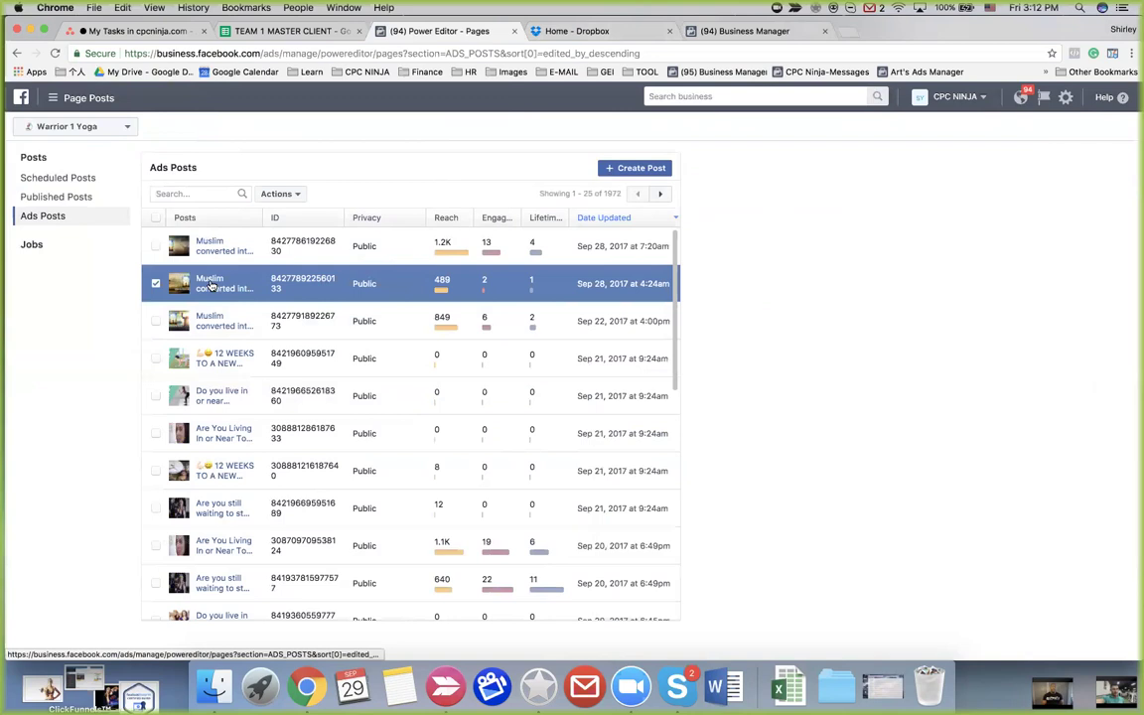
Inspect the Muslim converted into Christianity post's details and options menu, then return to Business Manager
{"action": "left_click", "coordinate": [319, 284]}
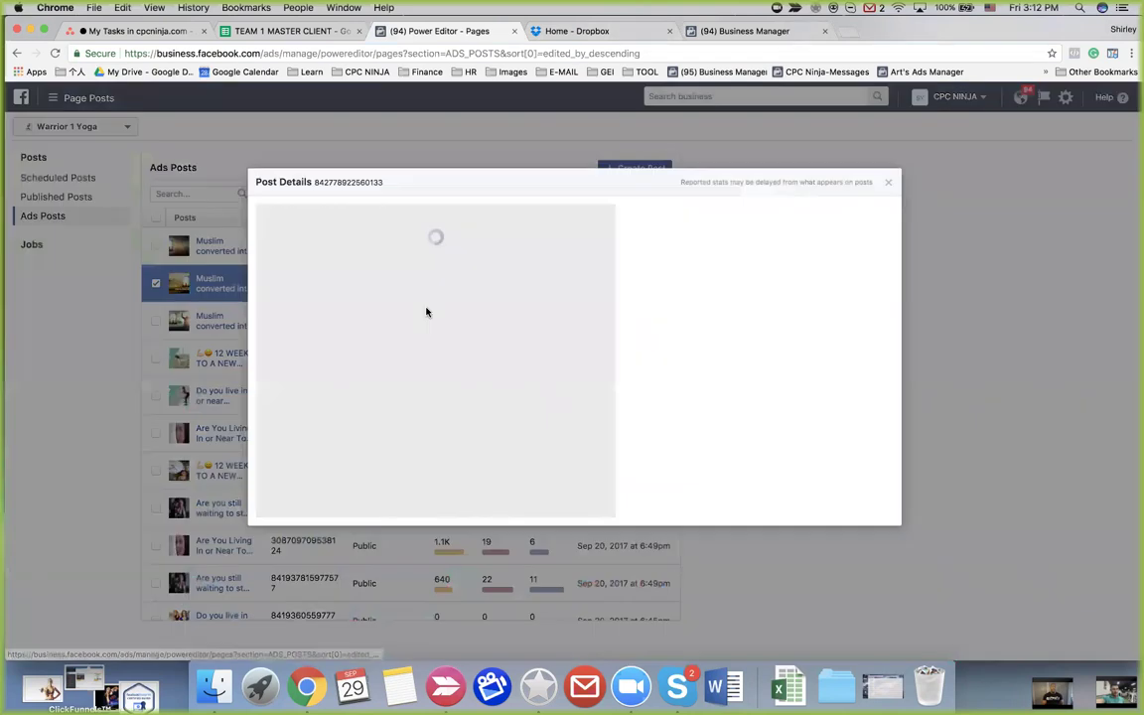
{"action": "left_click", "coordinate": [591, 235]}
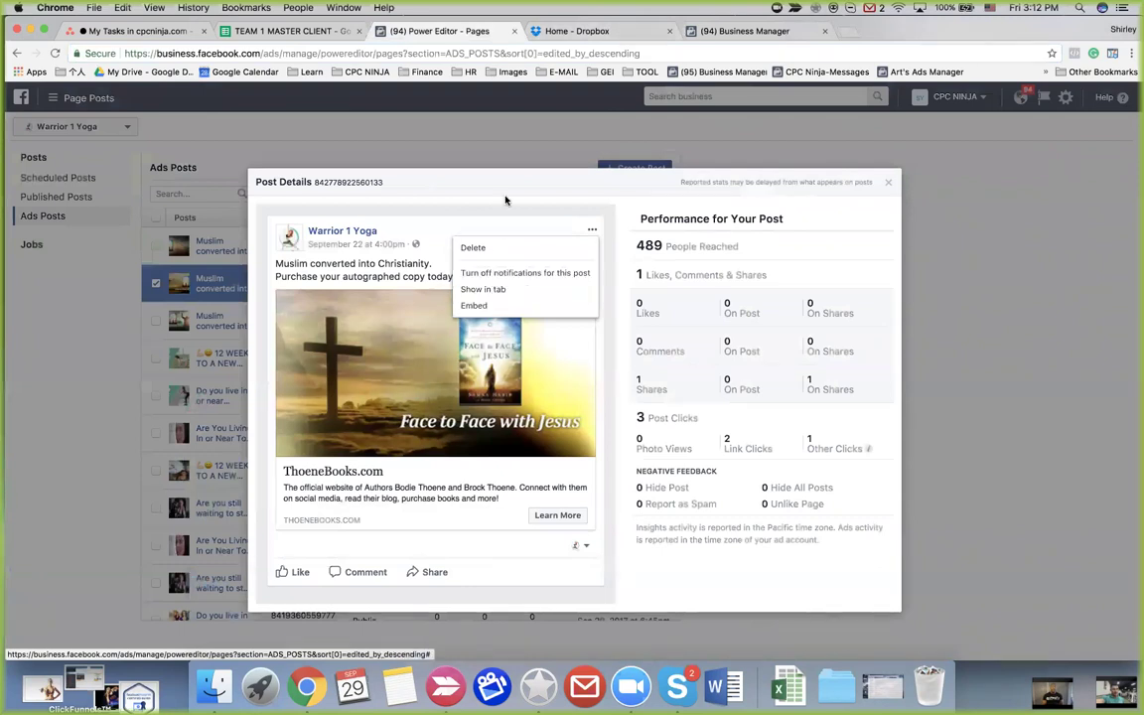
{"action": "left_click", "coordinate": [545, 200]}
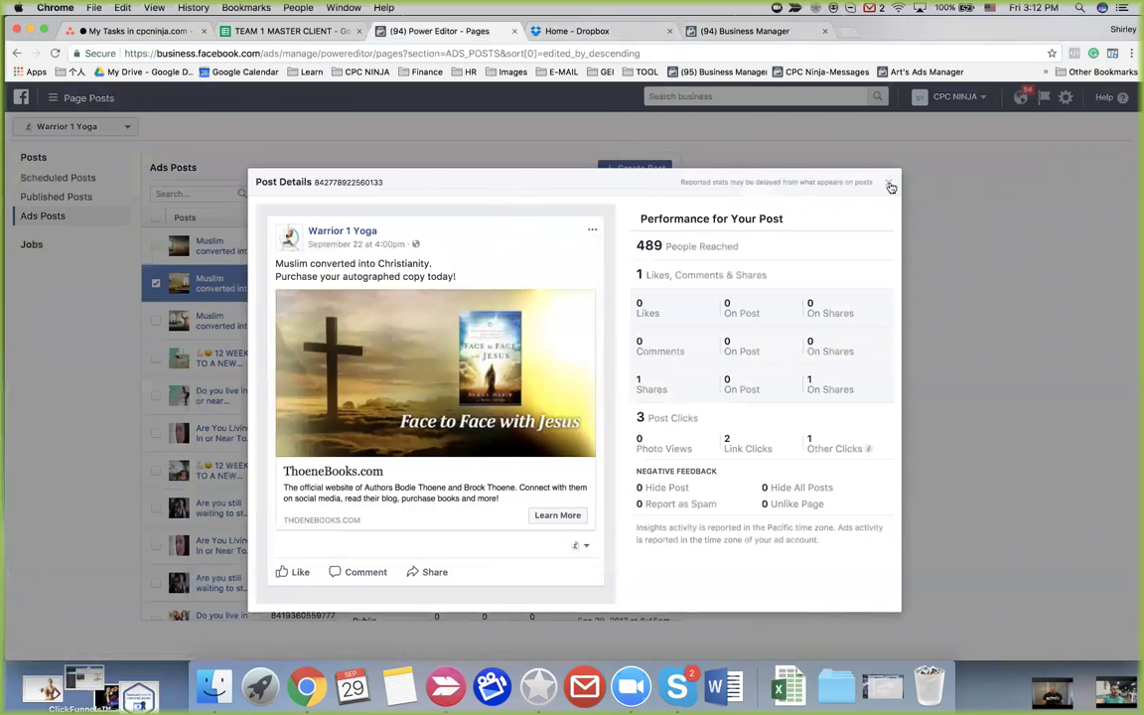
{"action": "left_click", "coordinate": [890, 185]}
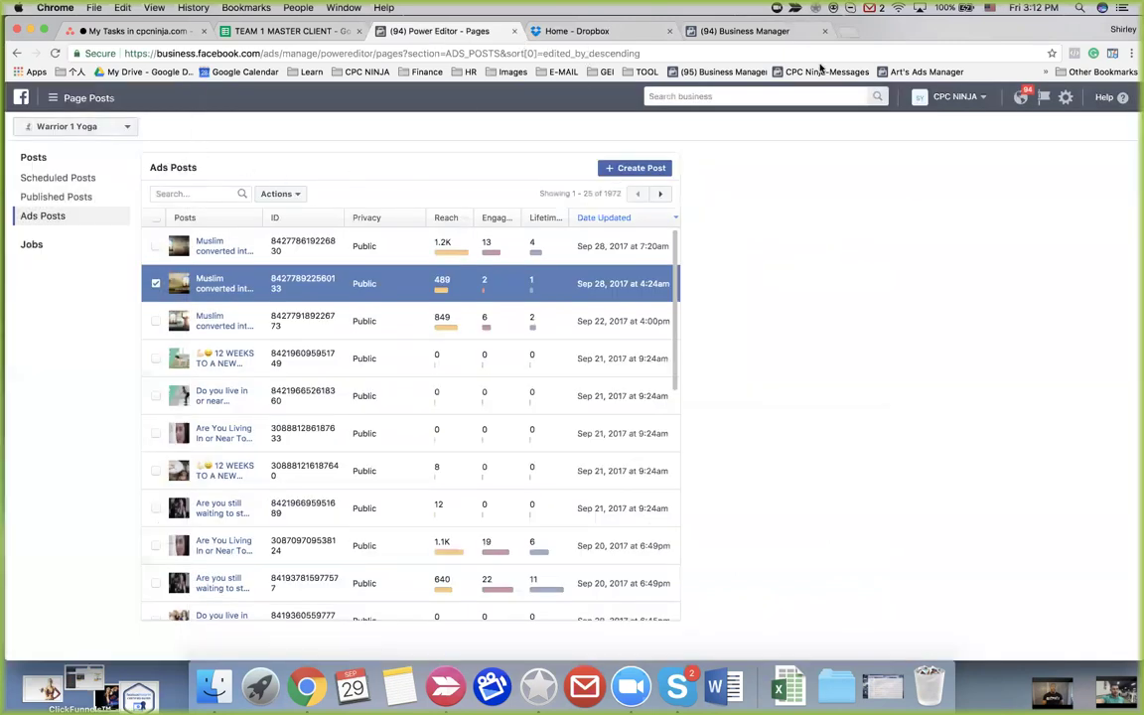
{"action": "left_click", "coordinate": [755, 31]}
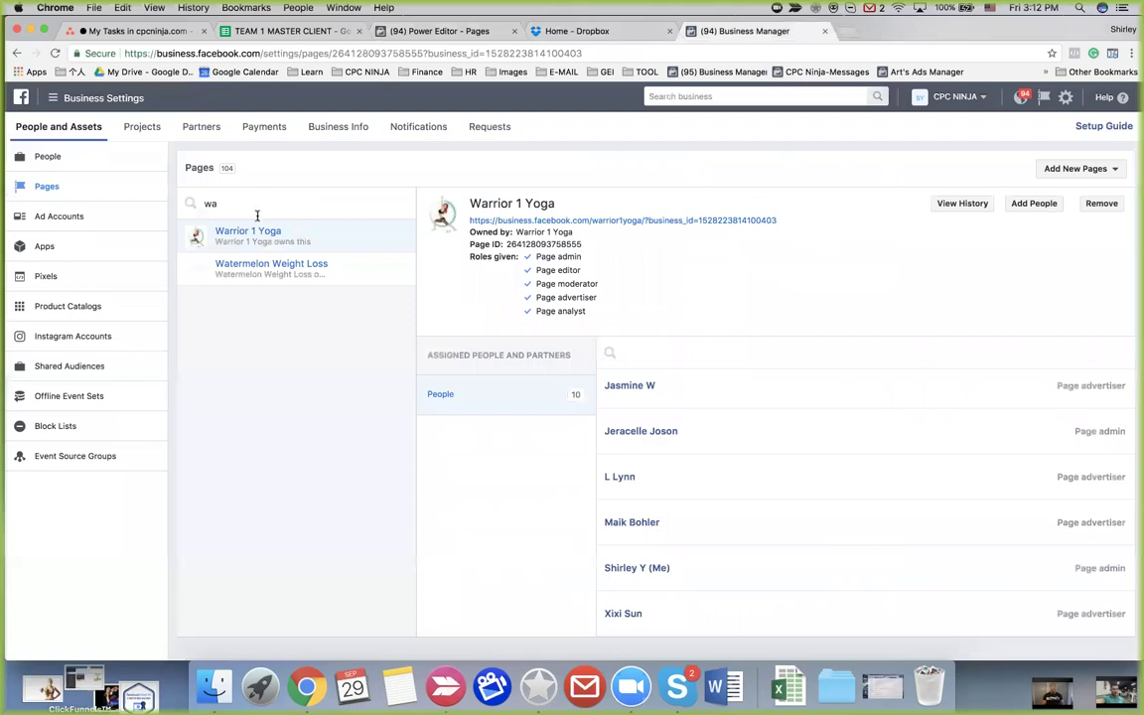
Review the people and roles assigned to Watermelon Weight Loss and 5 Star Fitness
{"action": "left_click", "coordinate": [273, 268]}
{"action": "scroll", "coordinate": [839, 579], "scroll_direction": "down", "scroll_amount": 3}
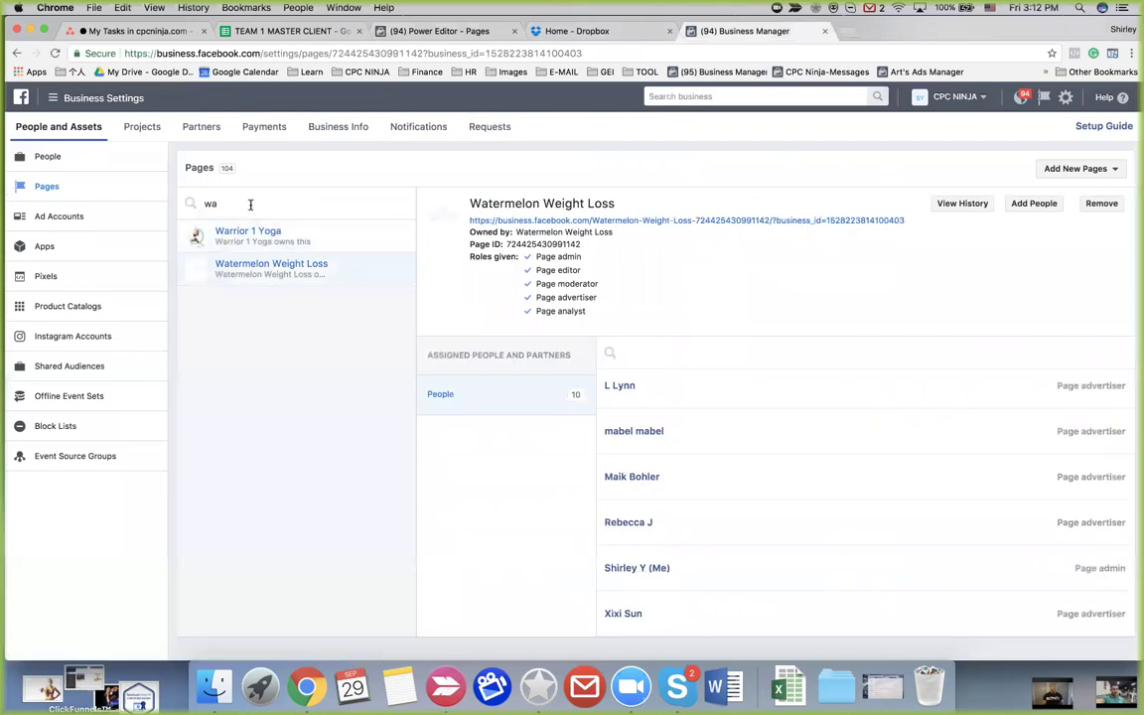
{"action": "key", "text": "BackSpace"}
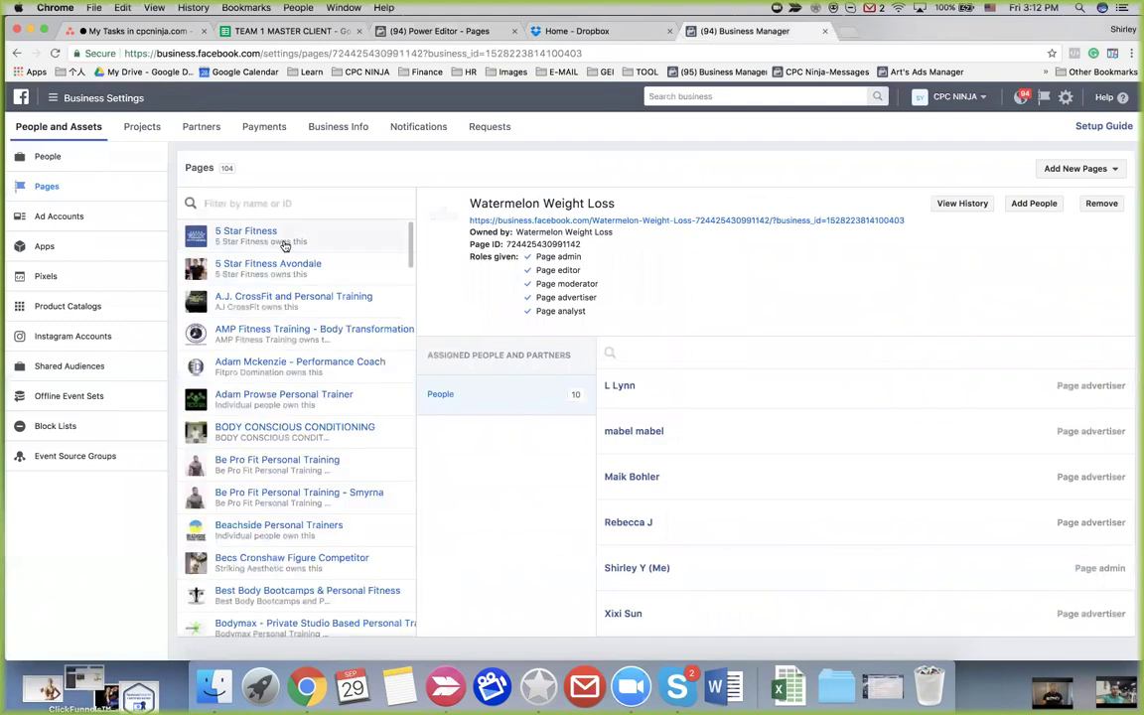
{"action": "left_click", "coordinate": [256, 231]}
{"action": "scroll", "coordinate": [850, 561], "scroll_direction": "down", "scroll_amount": 3}
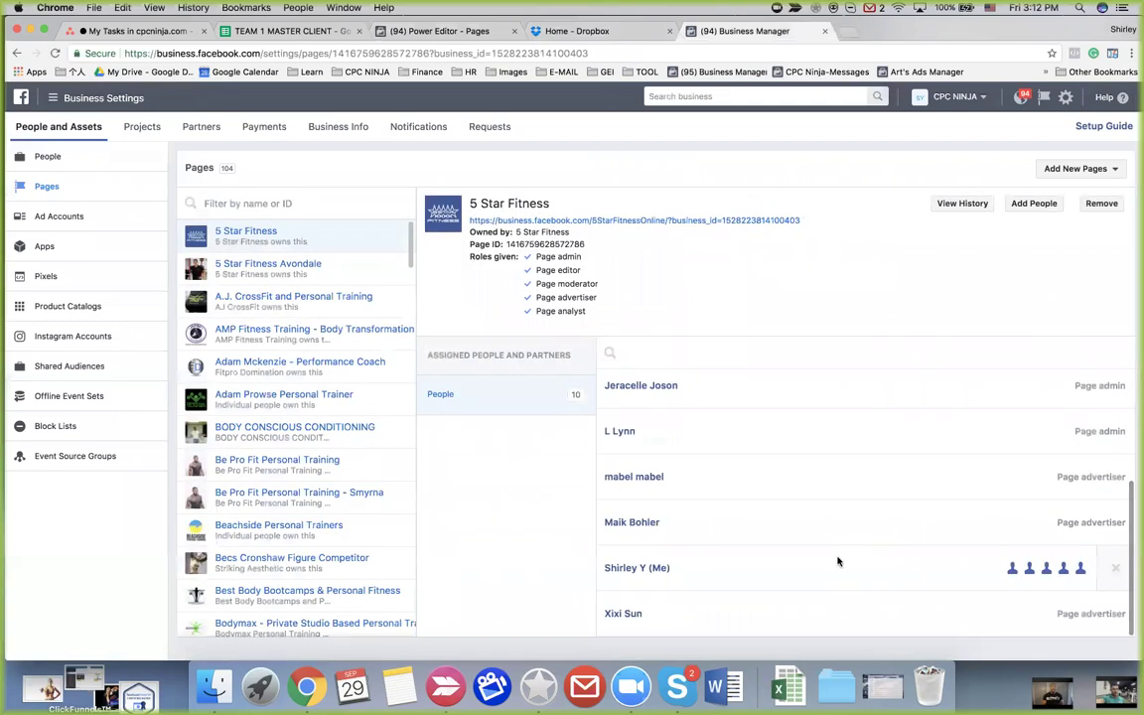
Review the assigned people and roles for 5 Star Fitness Avondale and A.J. CrossFit, then return to Power Editor
{"action": "left_click", "coordinate": [270, 269]}
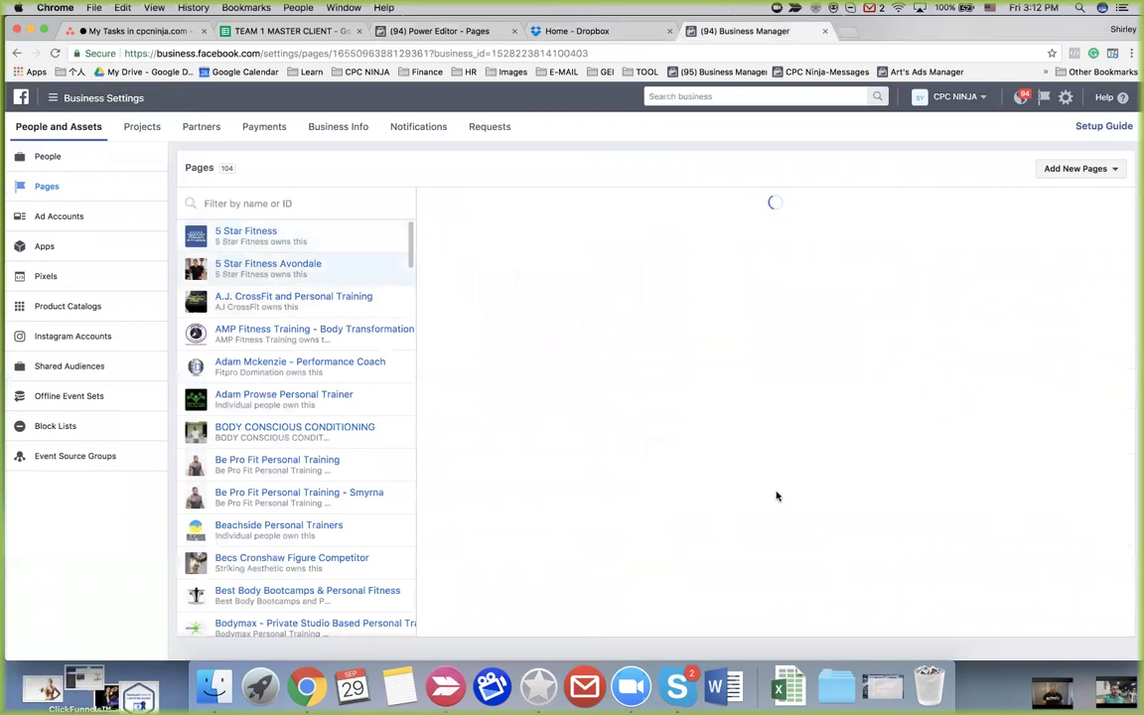
{"action": "scroll", "coordinate": [776, 495], "scroll_direction": "down", "scroll_amount": 3}
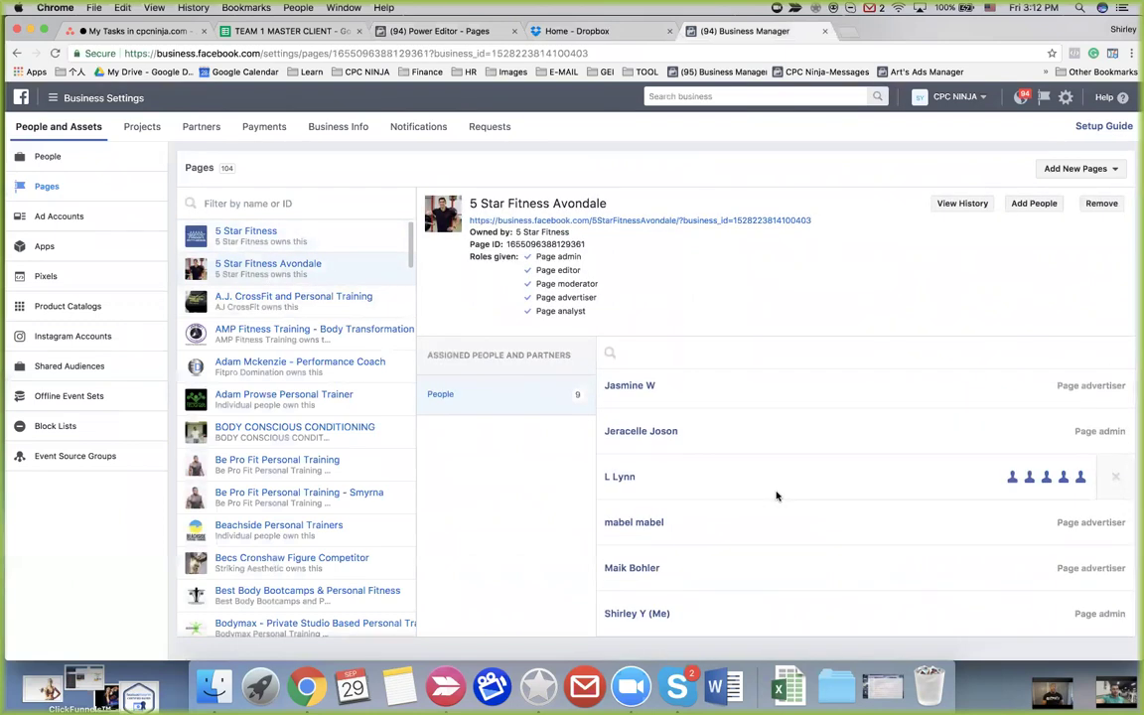
{"action": "left_click", "coordinate": [288, 296]}
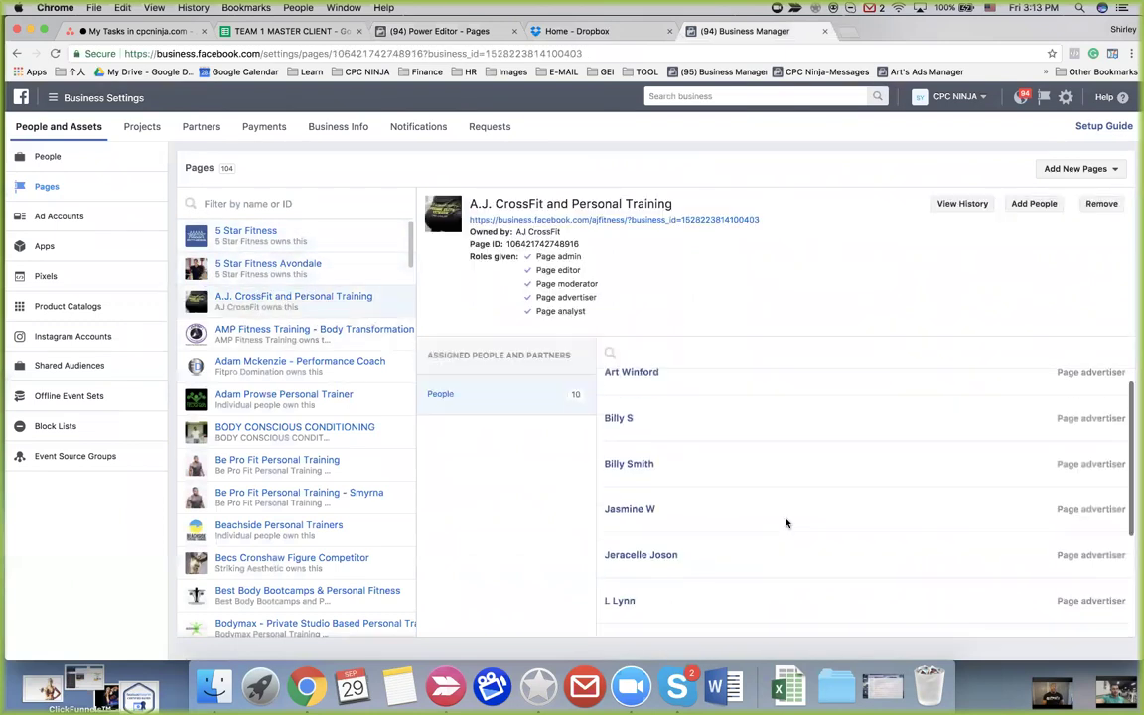
{"action": "scroll", "coordinate": [785, 521], "scroll_direction": "down", "scroll_amount": 4}
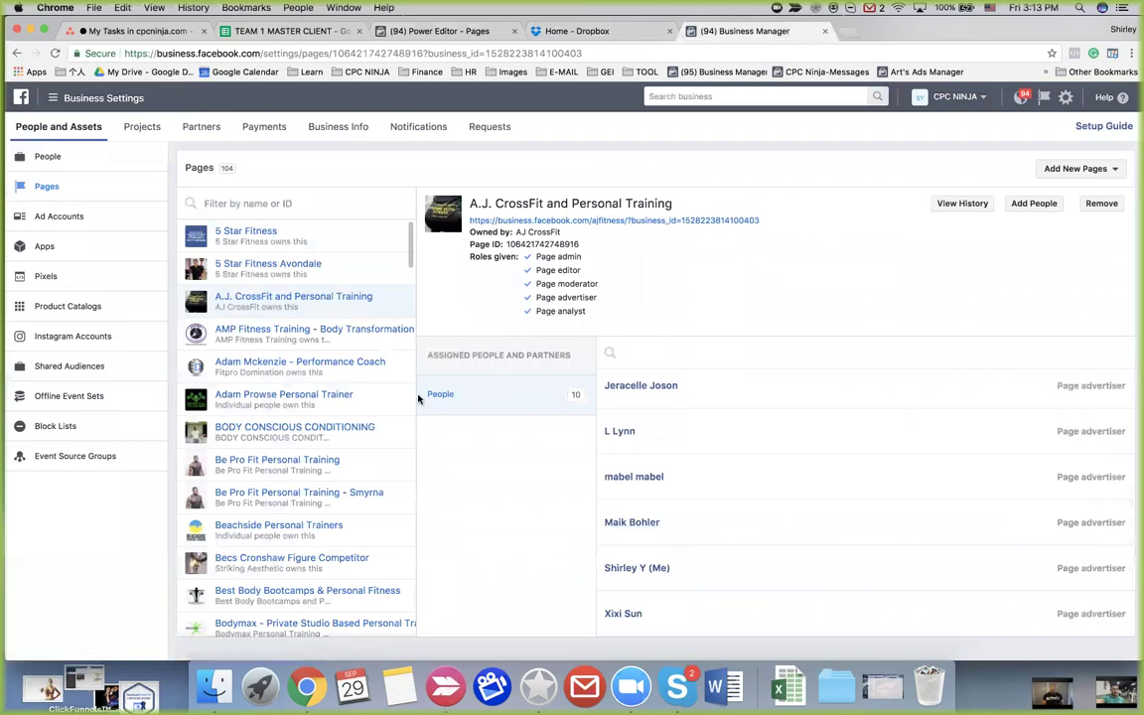
{"action": "left_click", "coordinate": [454, 30]}
{"action": "left_click", "coordinate": [95, 126]}
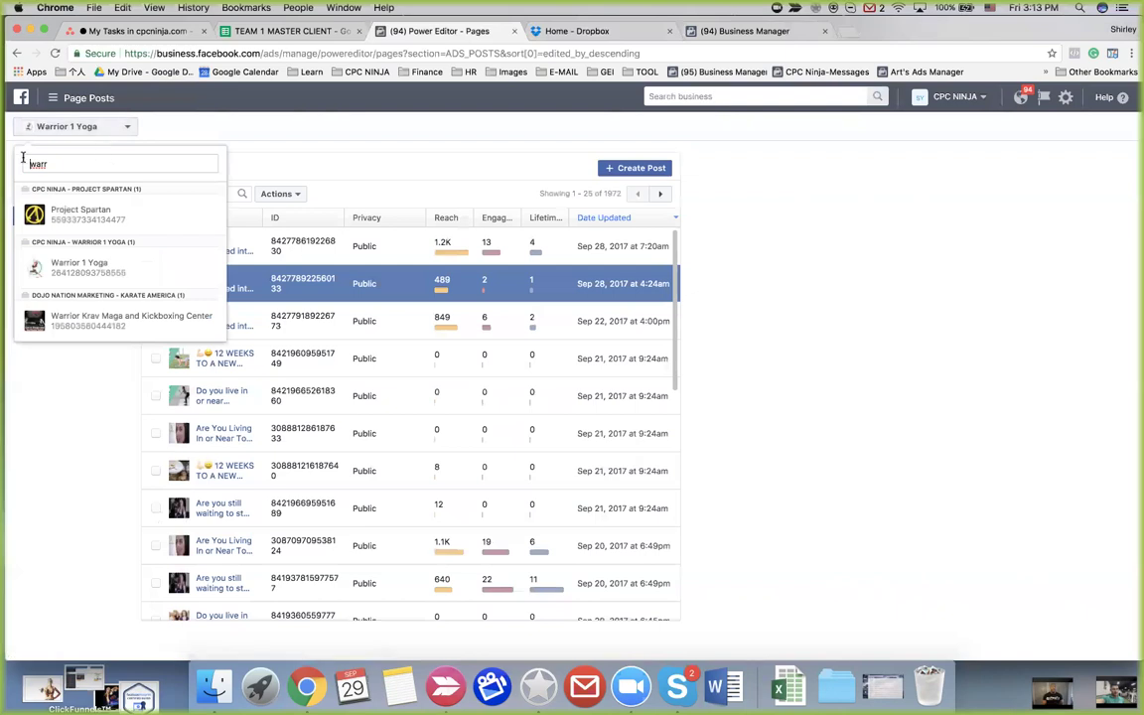
Switch the Ads Posts list to A.J. CrossFit and Personal Training and select its second post
{"action": "type", "text": "A"}
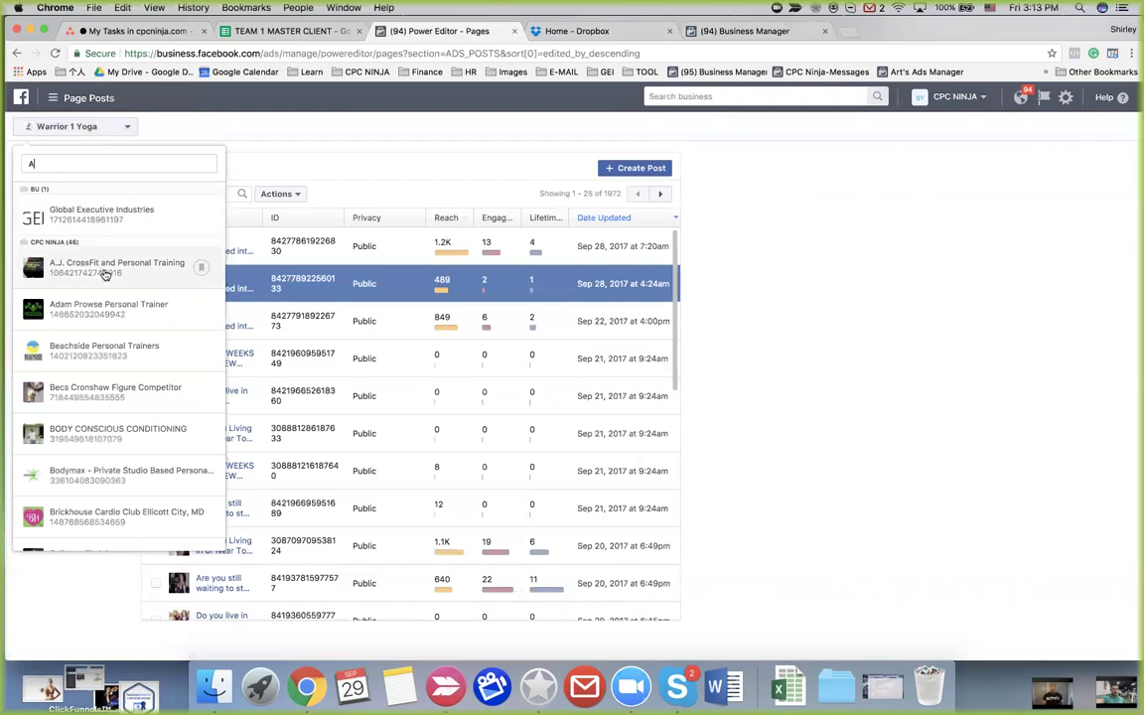
{"action": "left_click", "coordinate": [69, 263]}
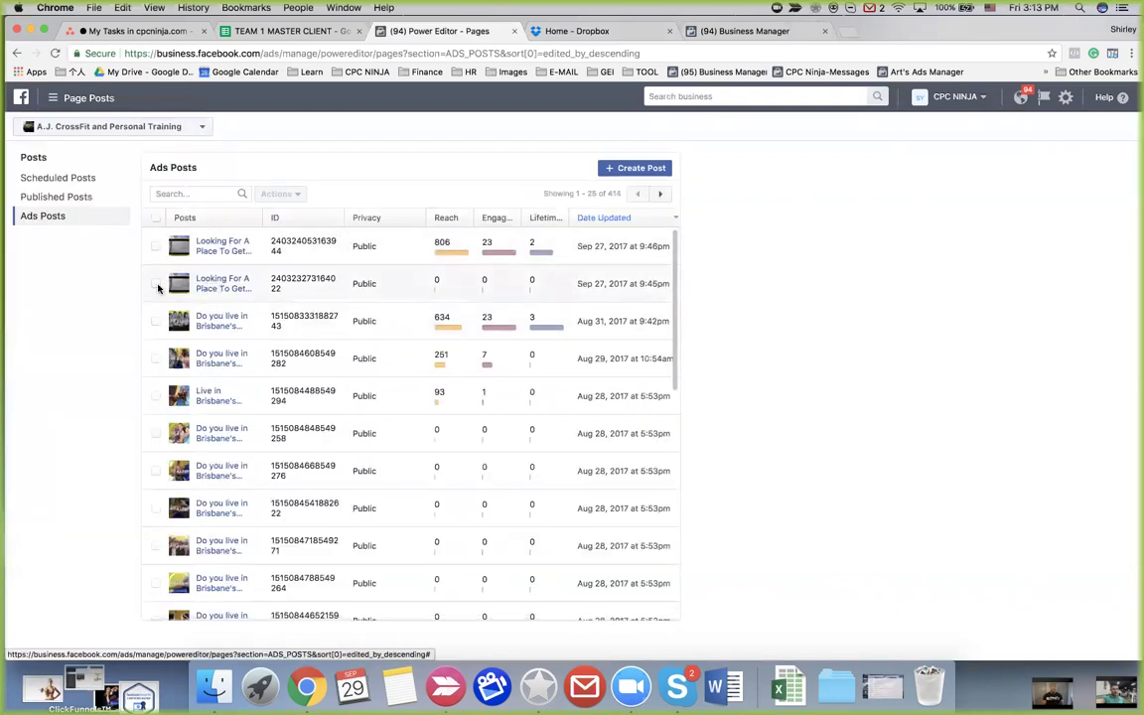
{"action": "left_click", "coordinate": [156, 284]}
Inspect the second post's details, its video post view and options menu, then deselect it
{"action": "left_click", "coordinate": [236, 285]}
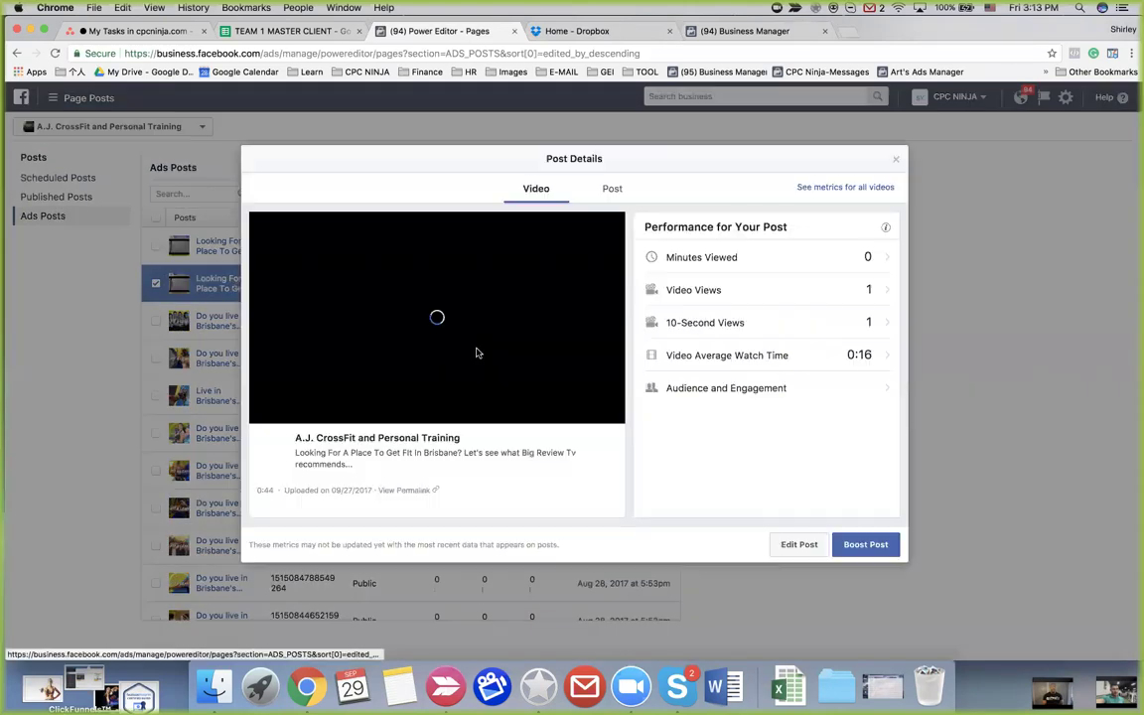
{"action": "left_click", "coordinate": [612, 190]}
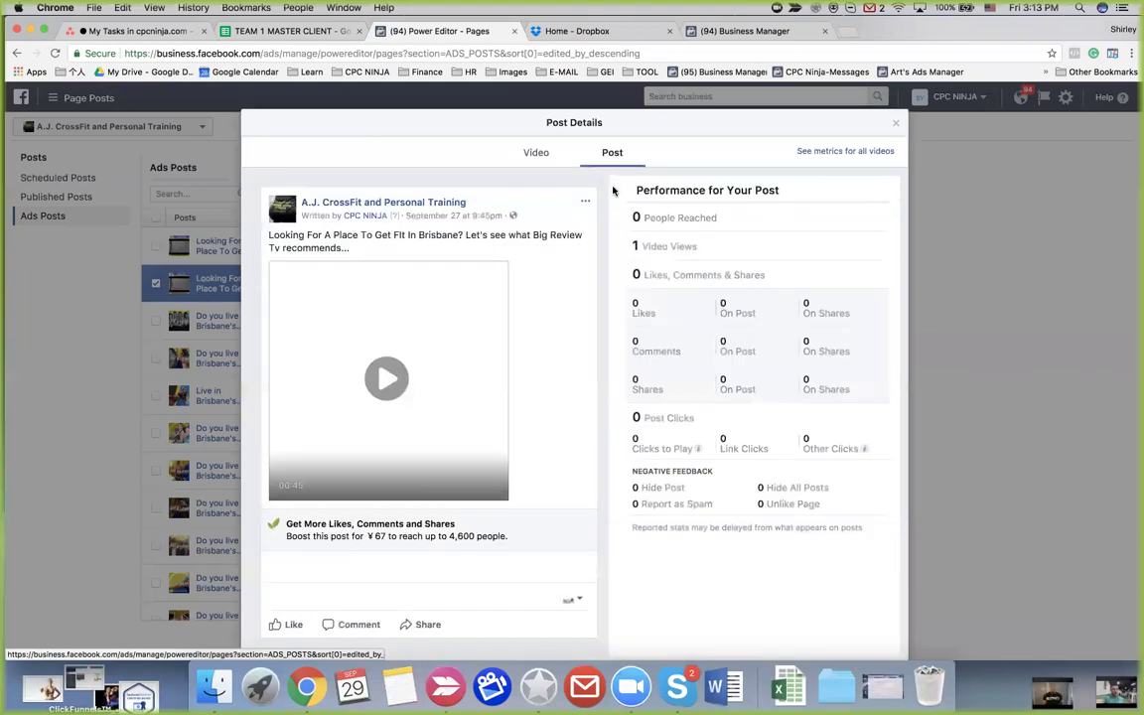
{"action": "left_click", "coordinate": [585, 203]}
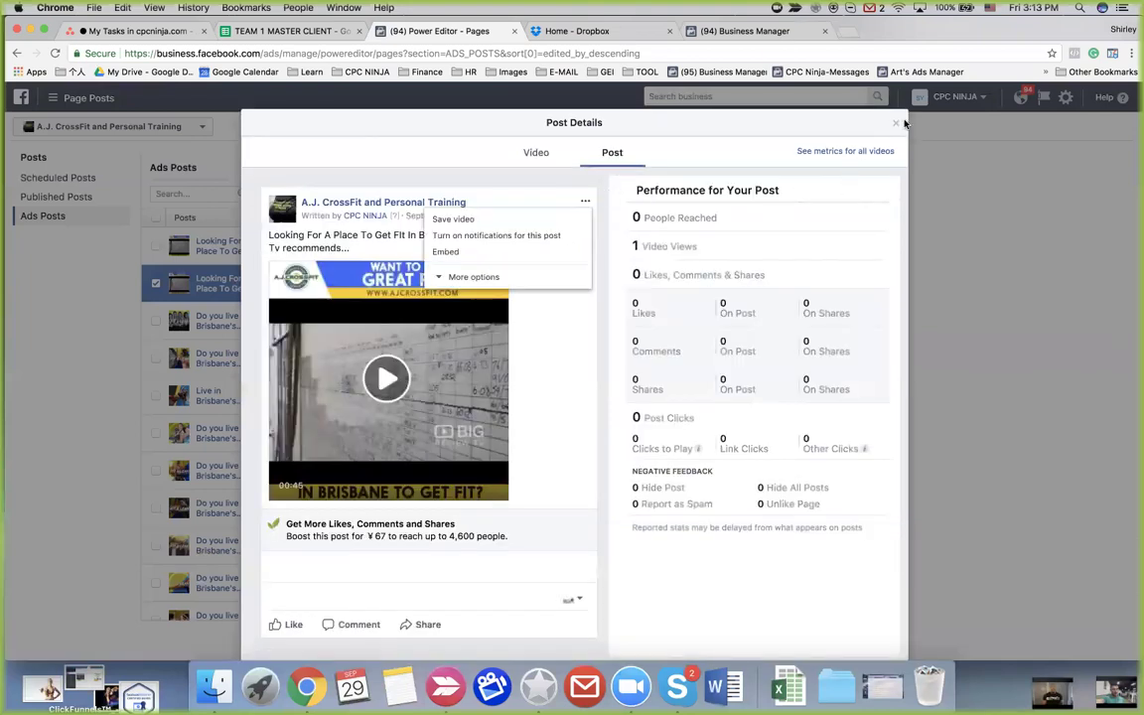
{"action": "left_click", "coordinate": [895, 122]}
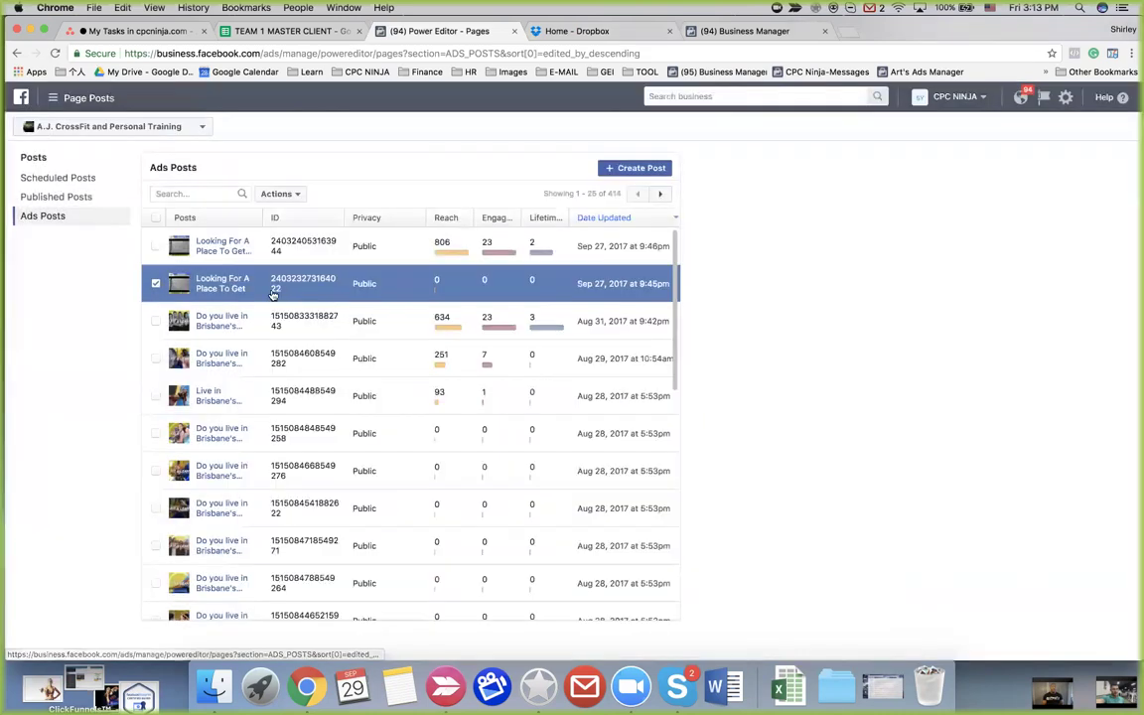
{"action": "left_click", "coordinate": [156, 284]}
Review the third post's details and options menu, with 634 people reached, then return to the list
{"action": "left_click", "coordinate": [155, 321]}
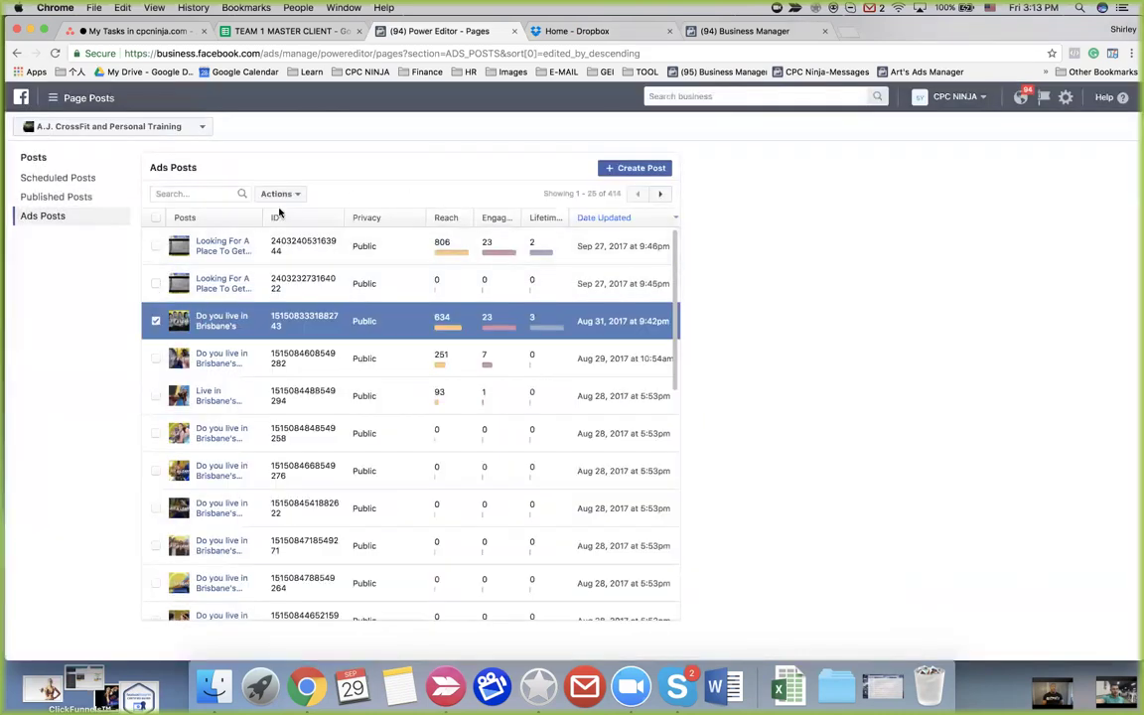
{"action": "left_click", "coordinate": [309, 318]}
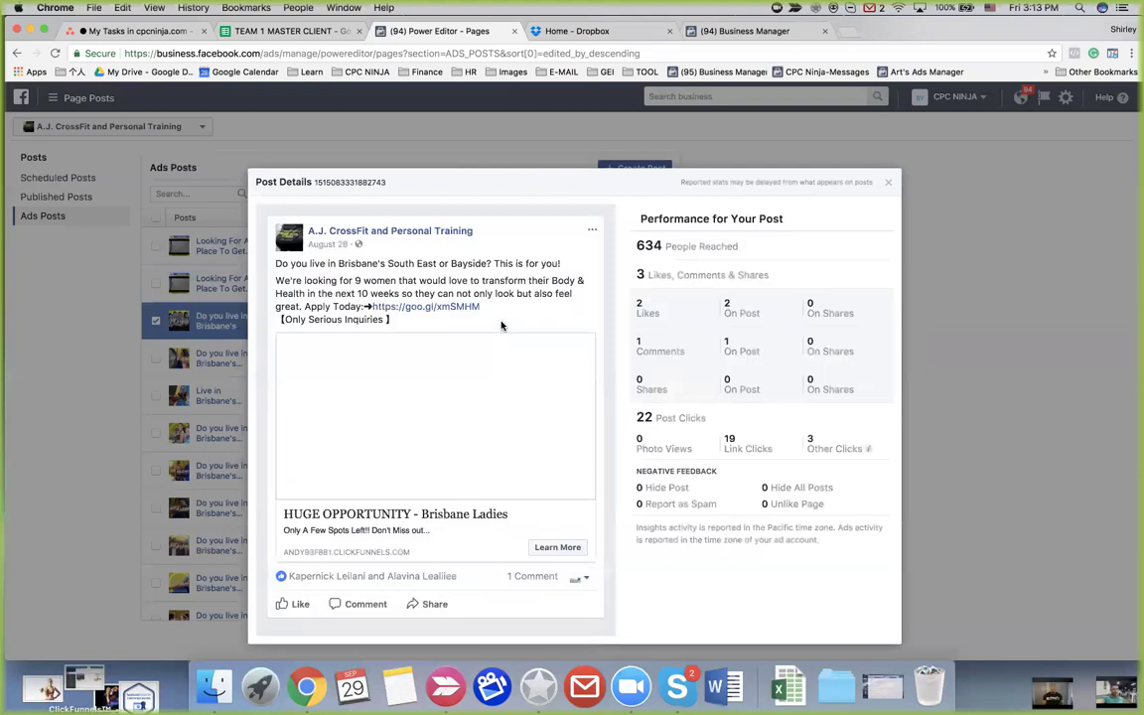
{"action": "left_click", "coordinate": [592, 231]}
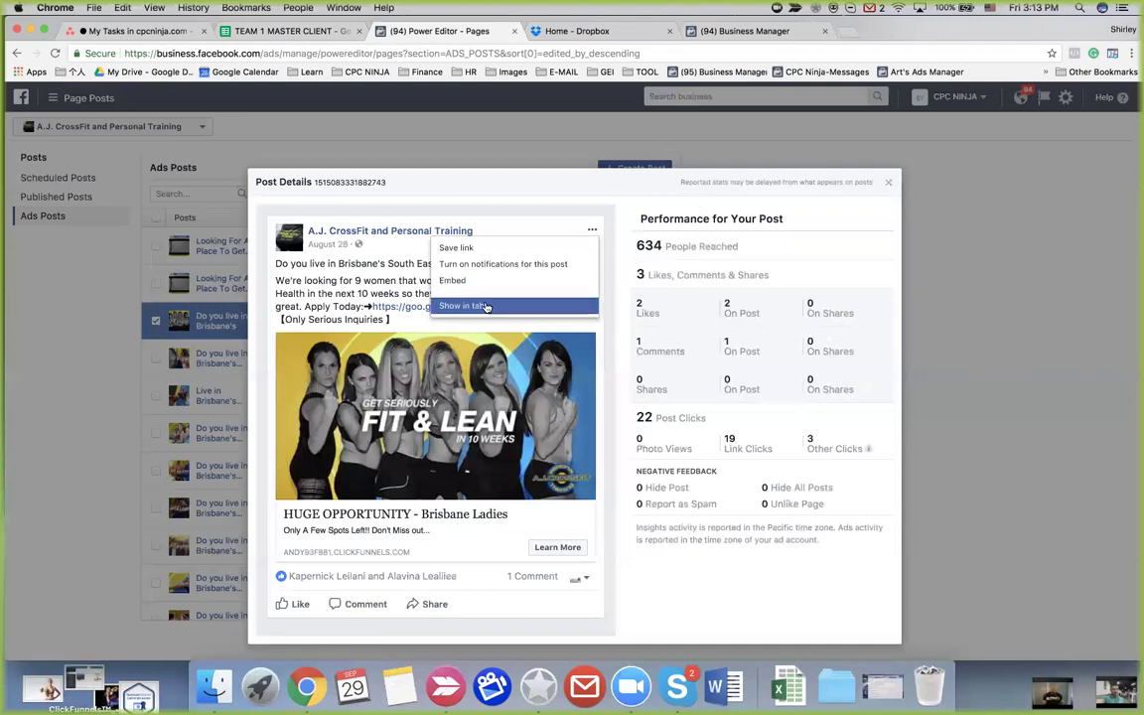
{"action": "left_click", "coordinate": [505, 224]}
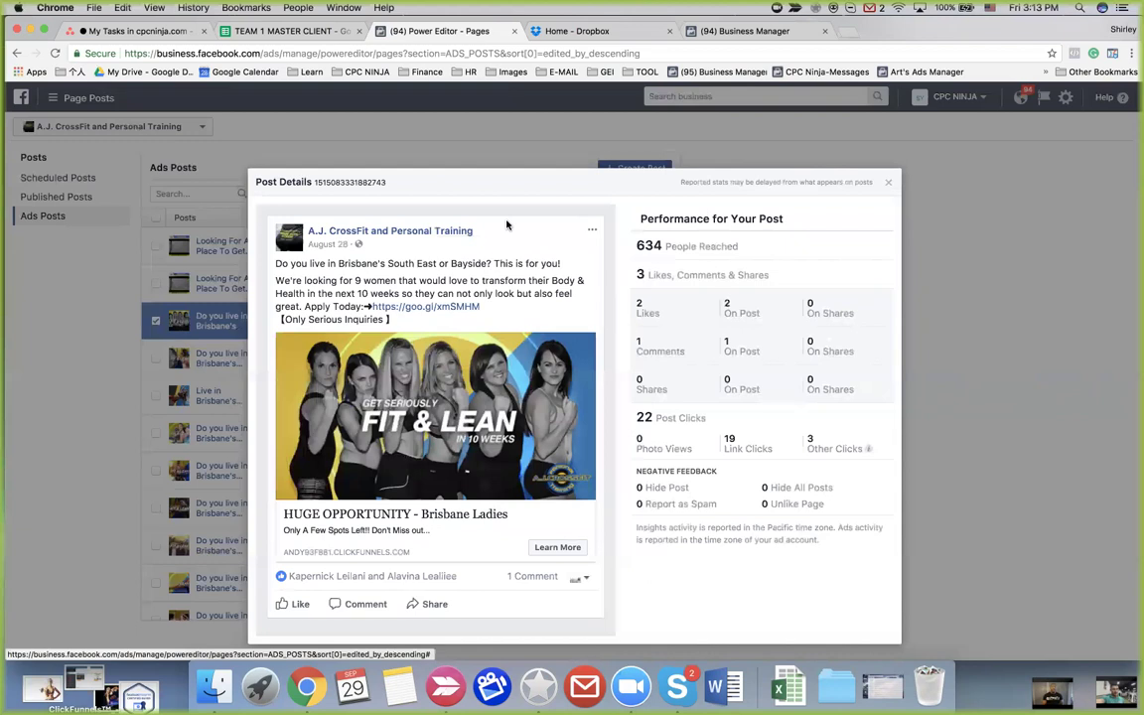
{"action": "left_click", "coordinate": [891, 182]}
{"action": "scroll", "coordinate": [388, 404], "scroll_direction": "down", "scroll_amount": 3}
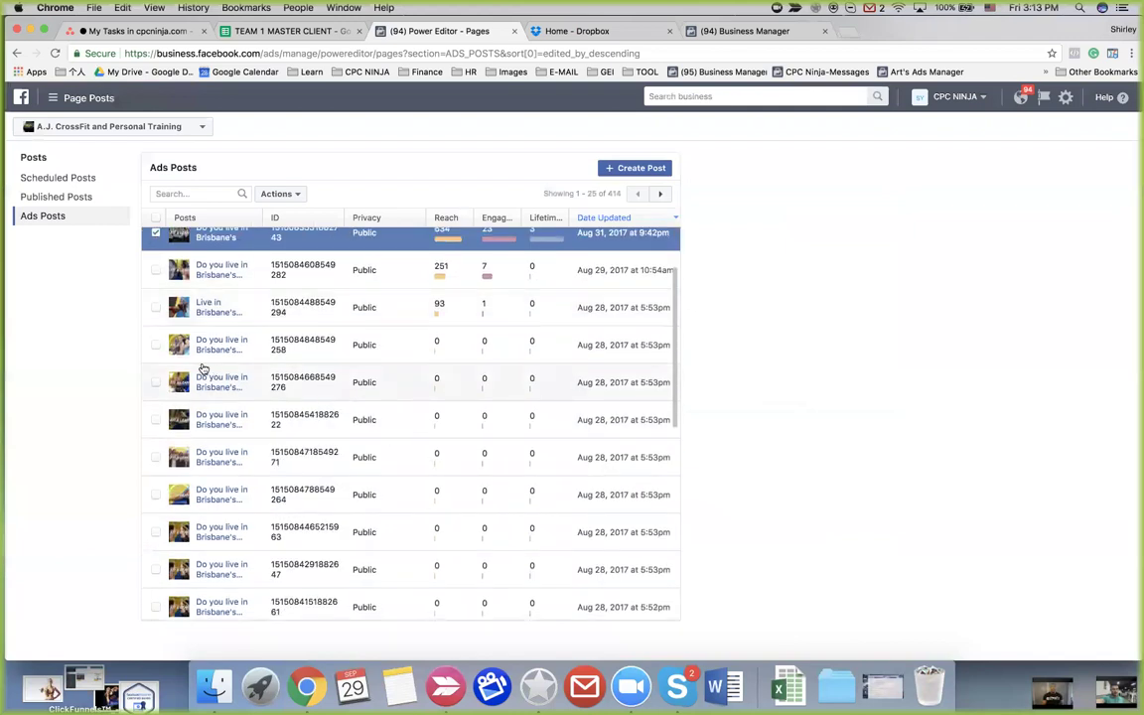
Open the details of the Brisbane post ending 276, showing 0 people reached
{"action": "left_click", "coordinate": [155, 383]}
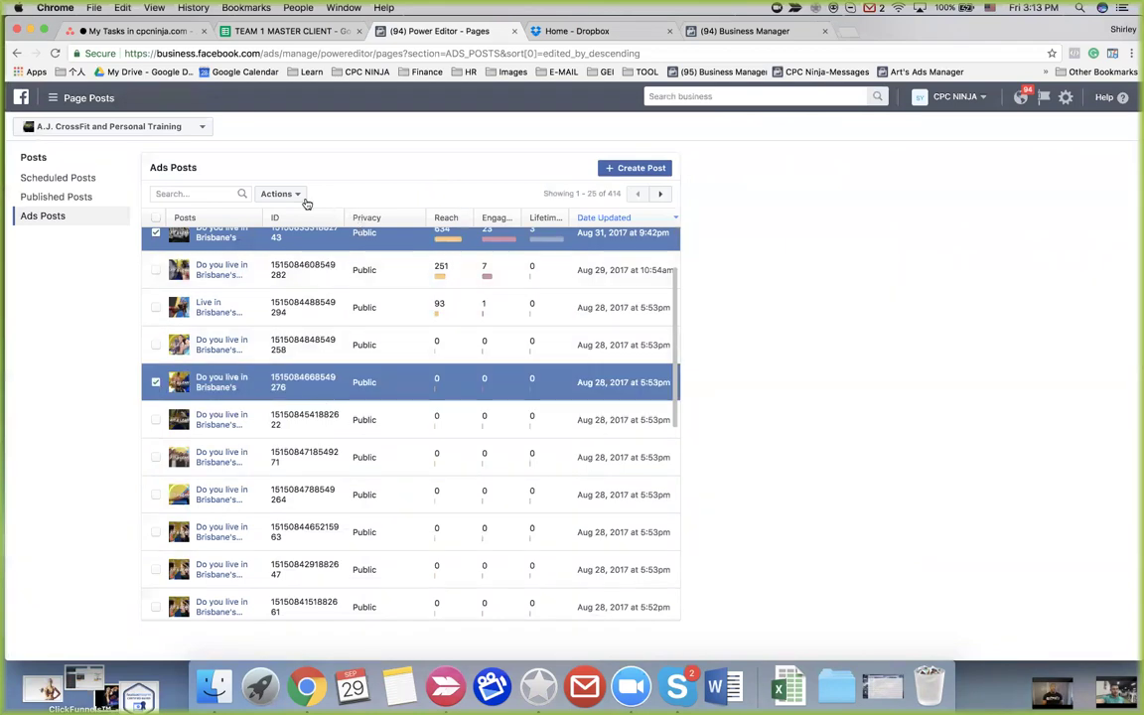
{"action": "left_click", "coordinate": [155, 234]}
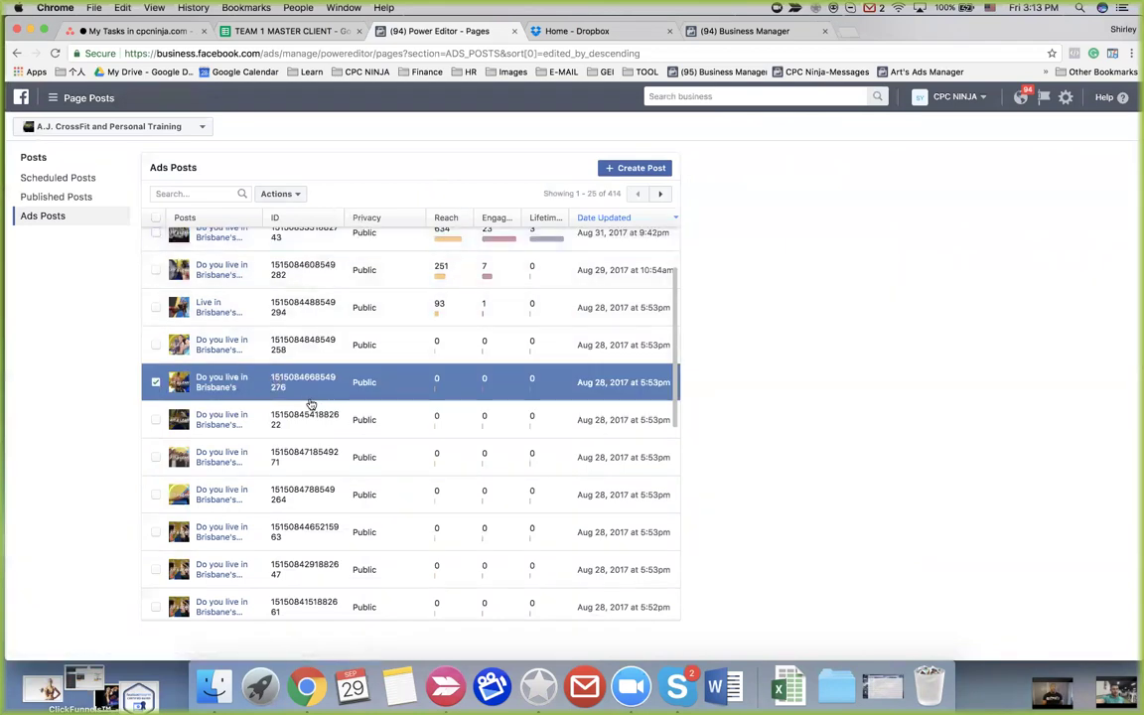
{"action": "left_click", "coordinate": [283, 388]}
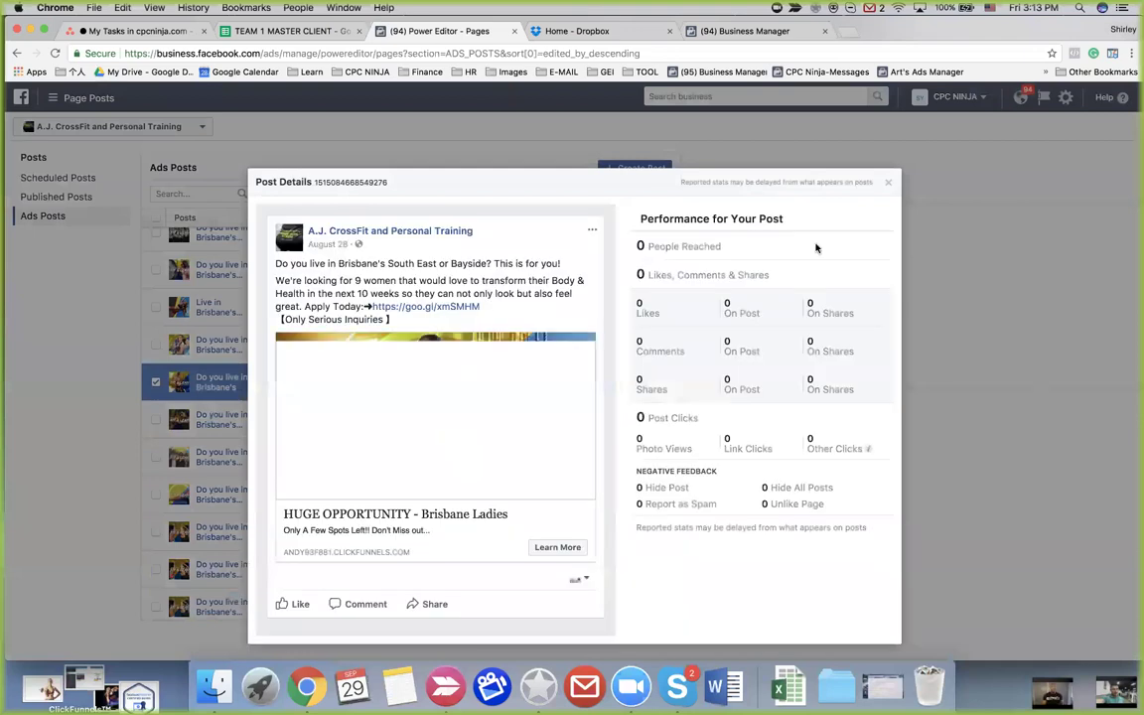
{"action": "left_click", "coordinate": [889, 182]}
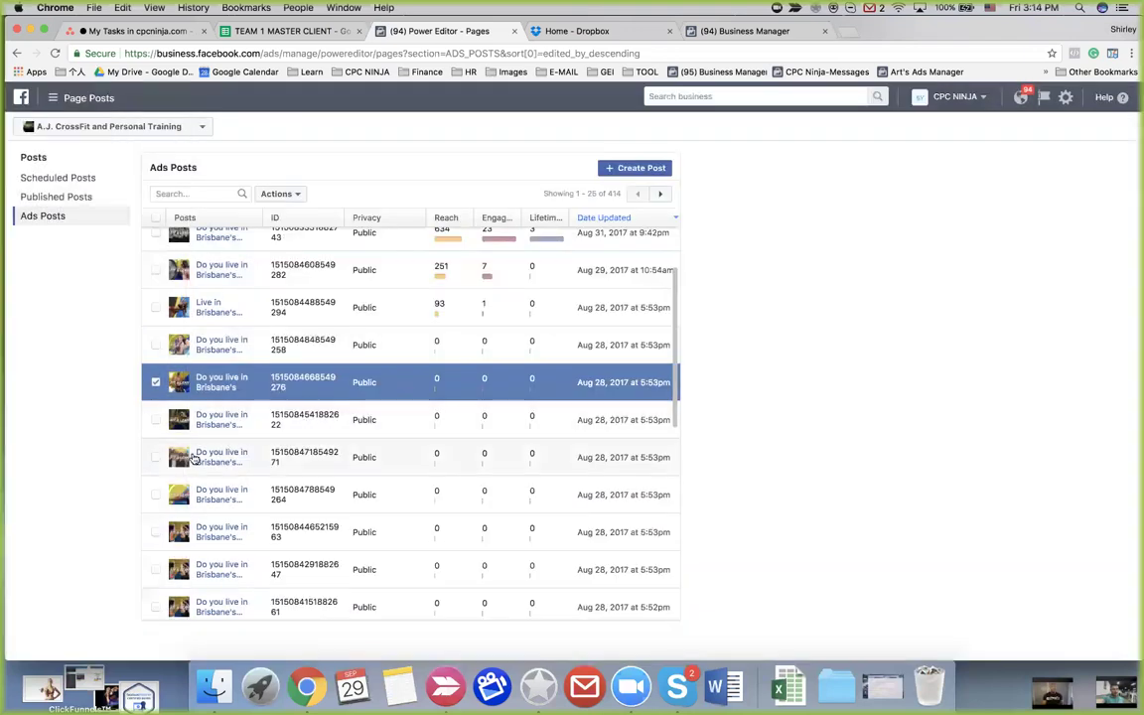
{"action": "scroll", "coordinate": [193, 452], "scroll_direction": "down", "scroll_amount": 2}
Select the post ending 264, check its Actions dropdown, then deselect it
{"action": "left_click", "coordinate": [155, 286]}
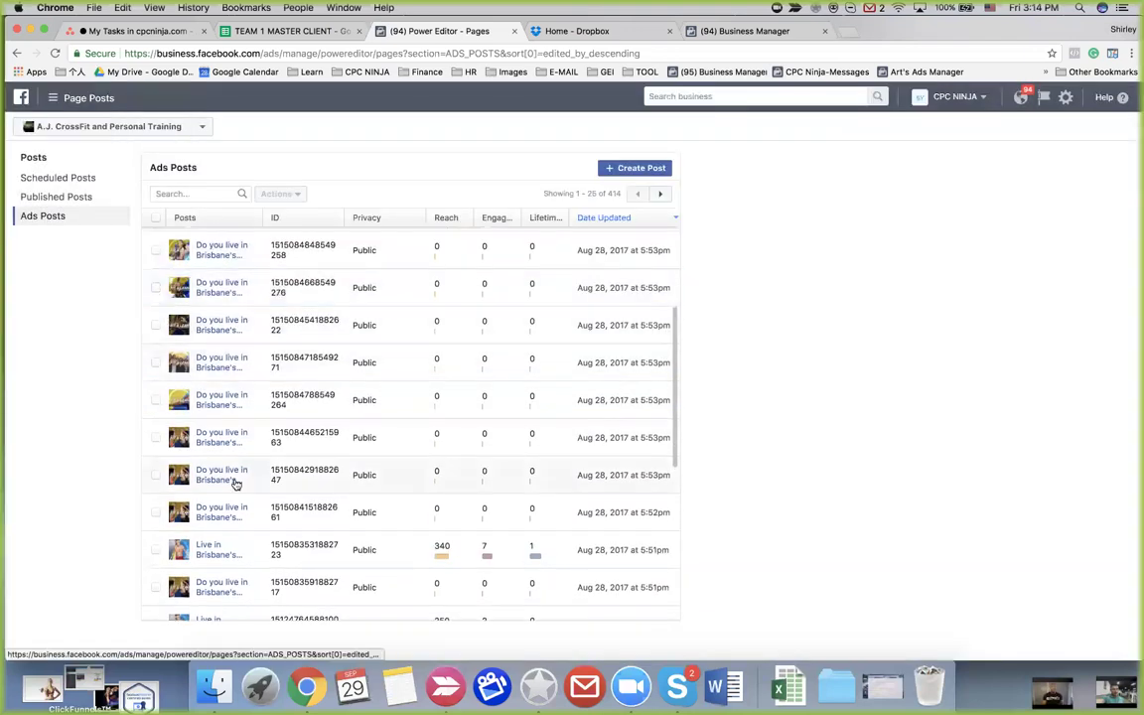
{"action": "scroll", "coordinate": [235, 481], "scroll_direction": "down", "scroll_amount": 1}
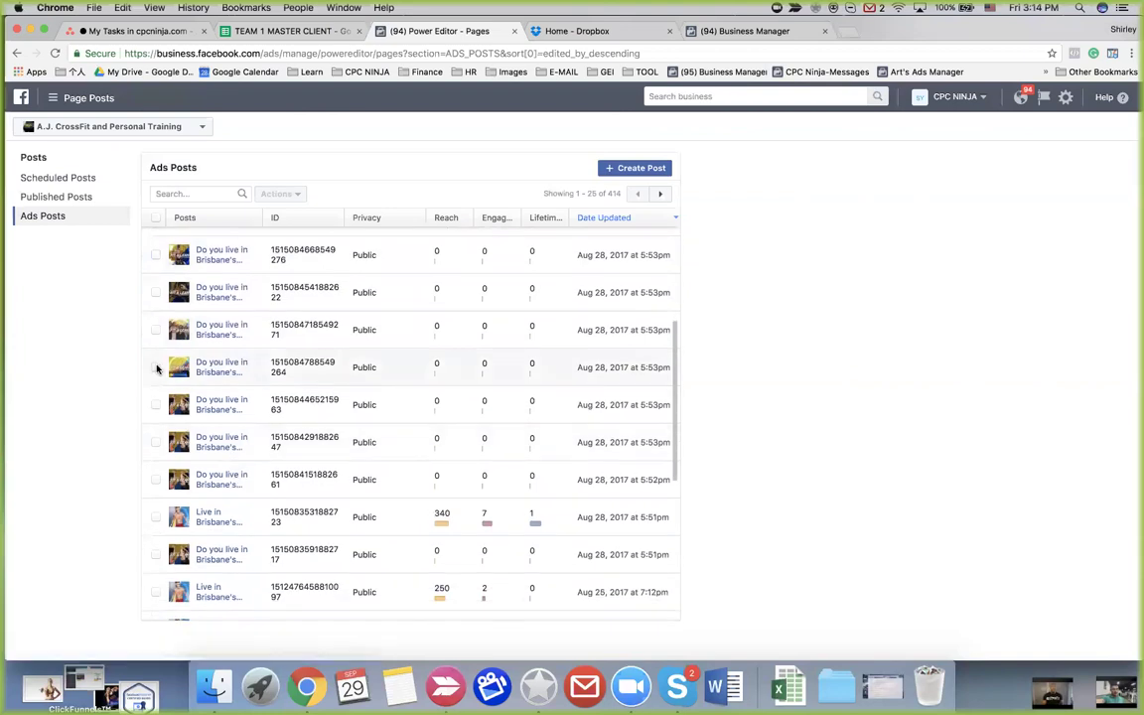
{"action": "left_click", "coordinate": [156, 368]}
{"action": "left_click", "coordinate": [297, 197]}
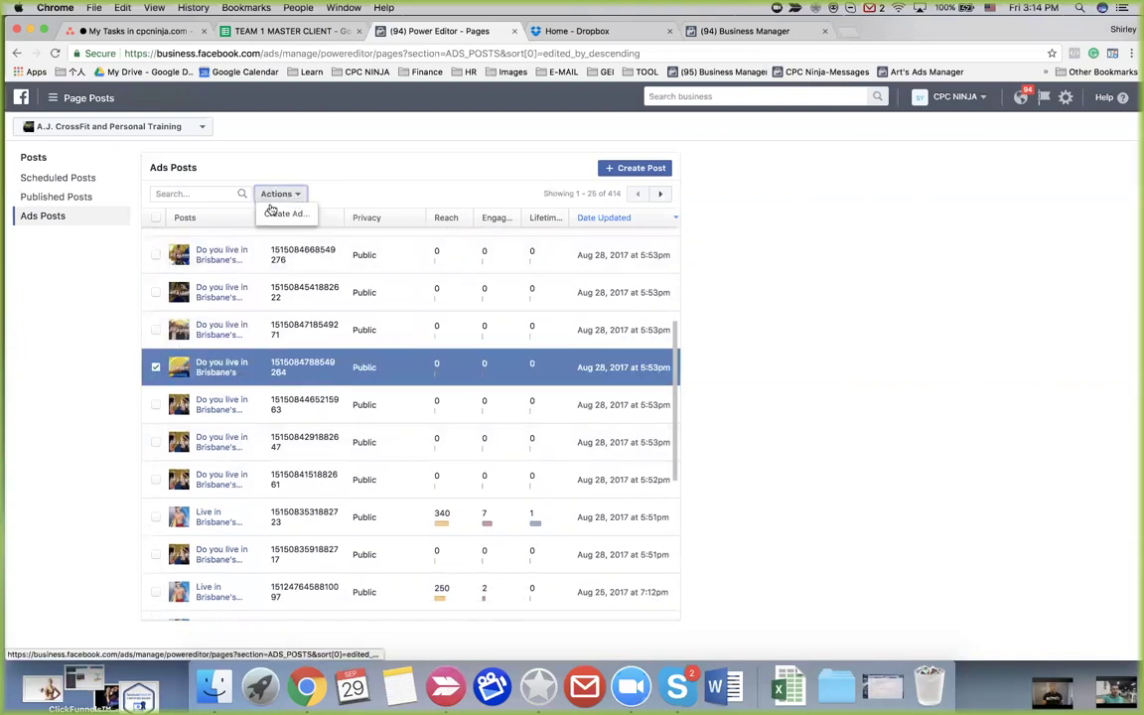
{"action": "left_click", "coordinate": [155, 367]}
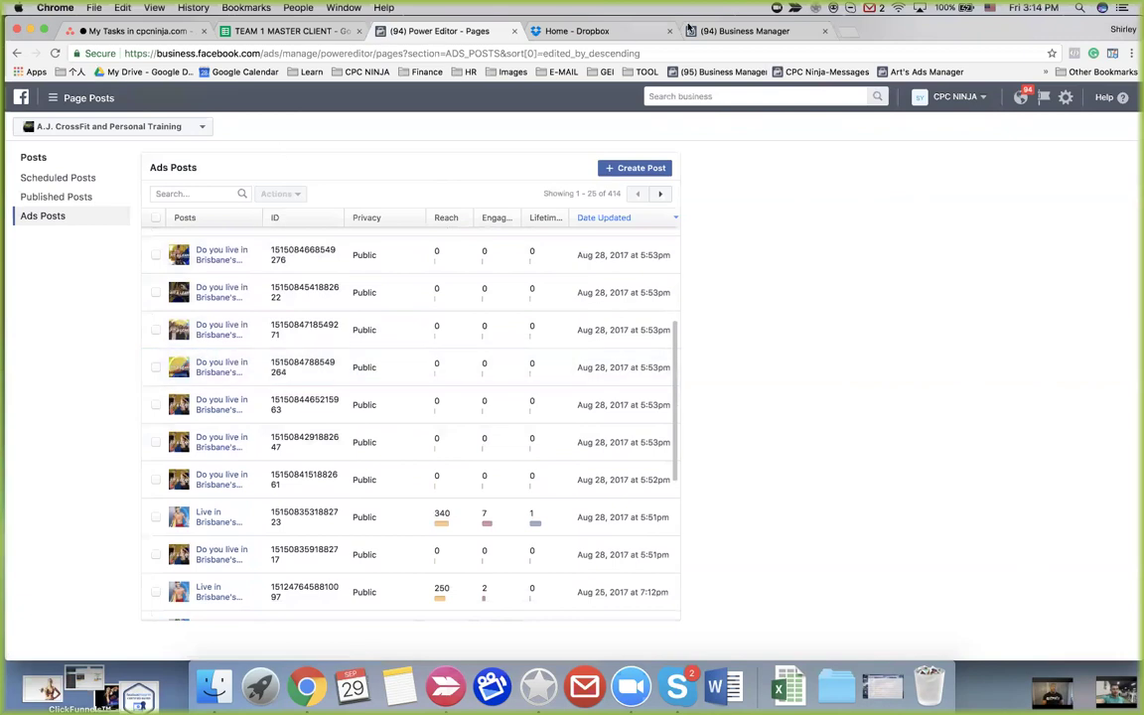
{"action": "left_click", "coordinate": [740, 32]}
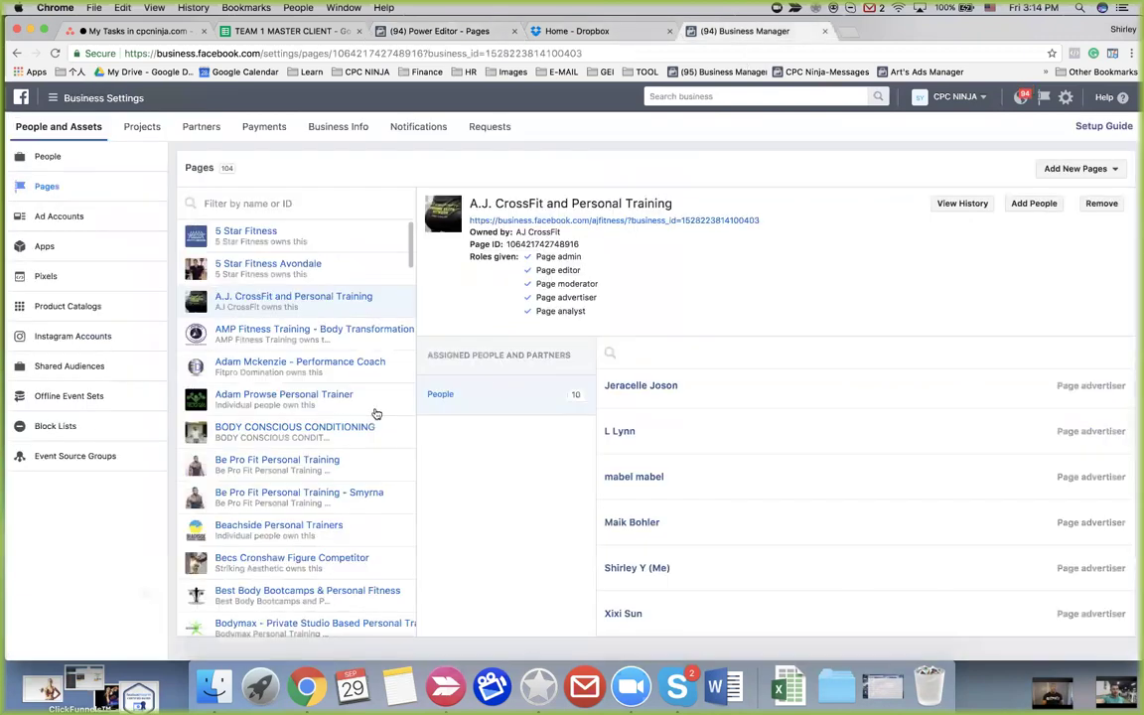
{"action": "scroll", "coordinate": [356, 421], "scroll_direction": "down", "scroll_amount": 1}
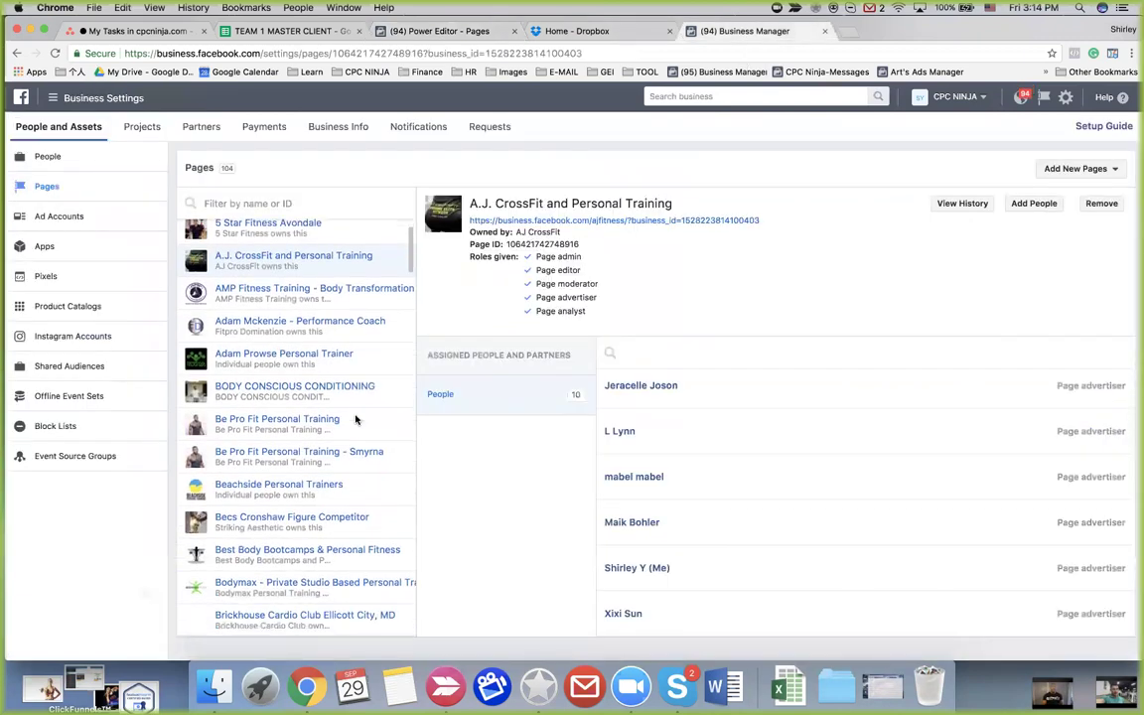
{"action": "left_click", "coordinate": [344, 290]}
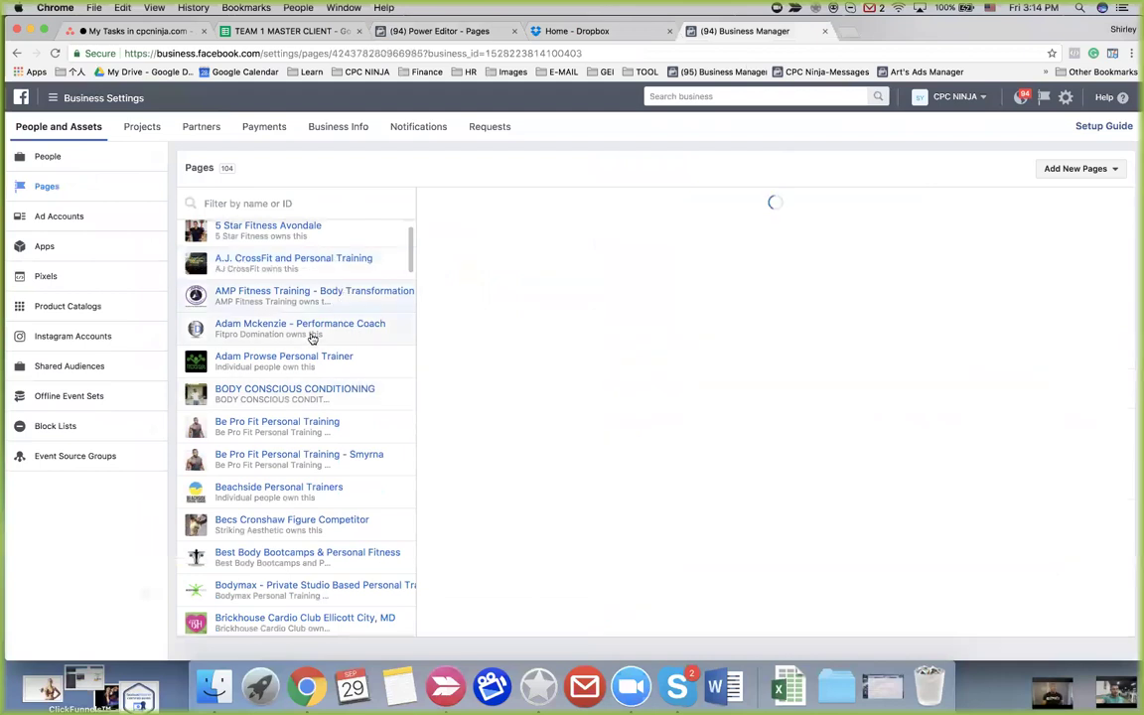
{"action": "scroll", "coordinate": [654, 504], "scroll_direction": "down", "scroll_amount": 3}
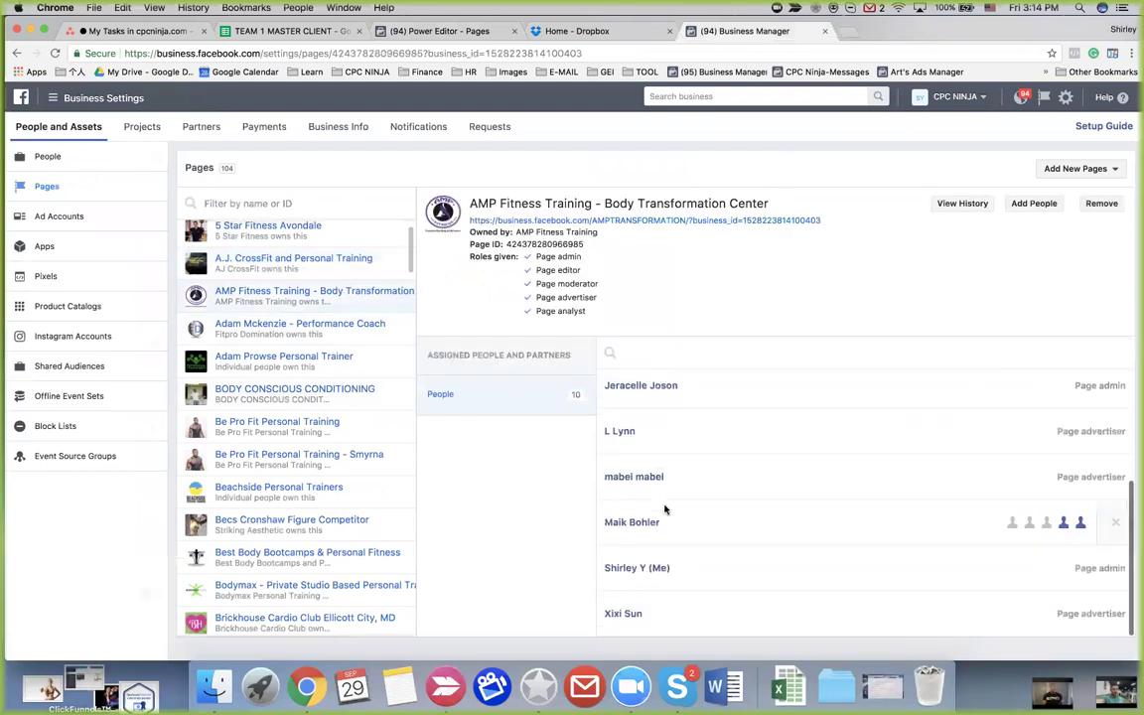
{"action": "left_click", "coordinate": [332, 331]}
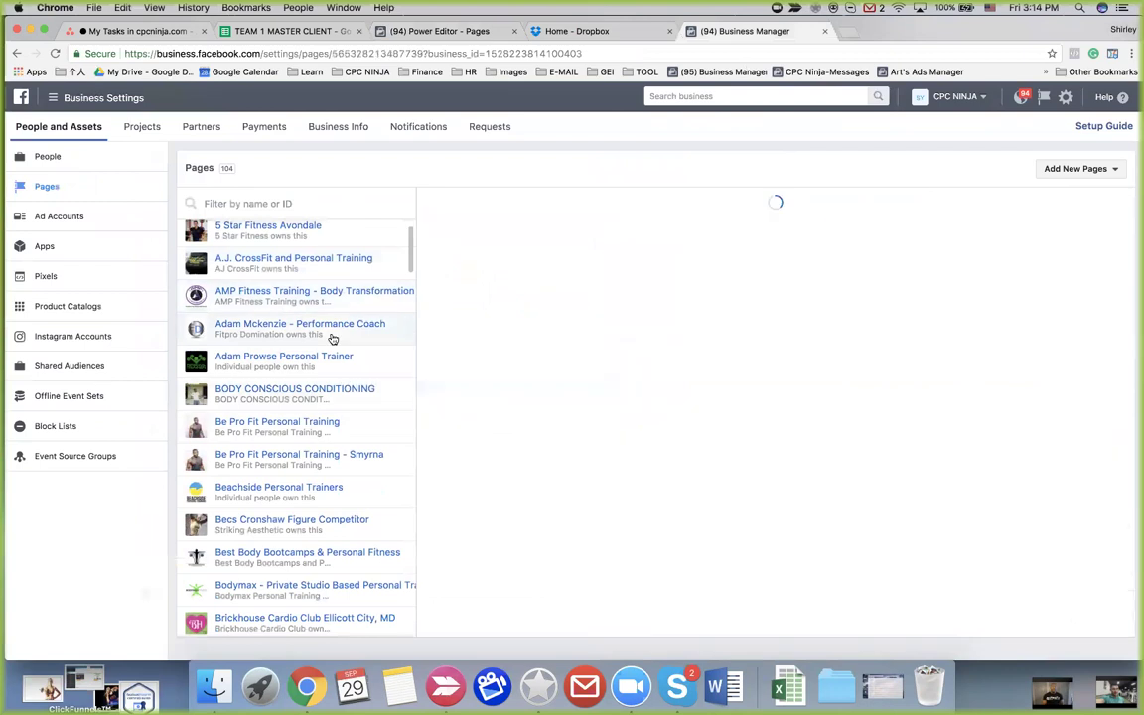
{"action": "left_click", "coordinate": [331, 360]}
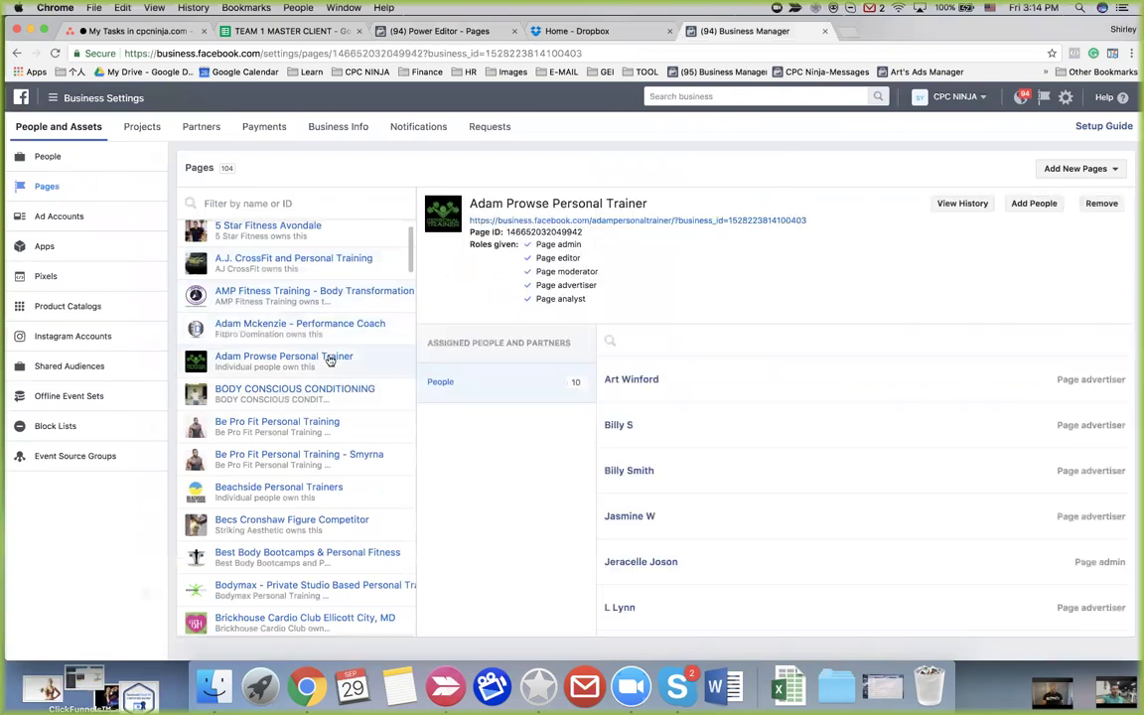
{"action": "scroll", "coordinate": [720, 557], "scroll_direction": "down", "scroll_amount": 3}
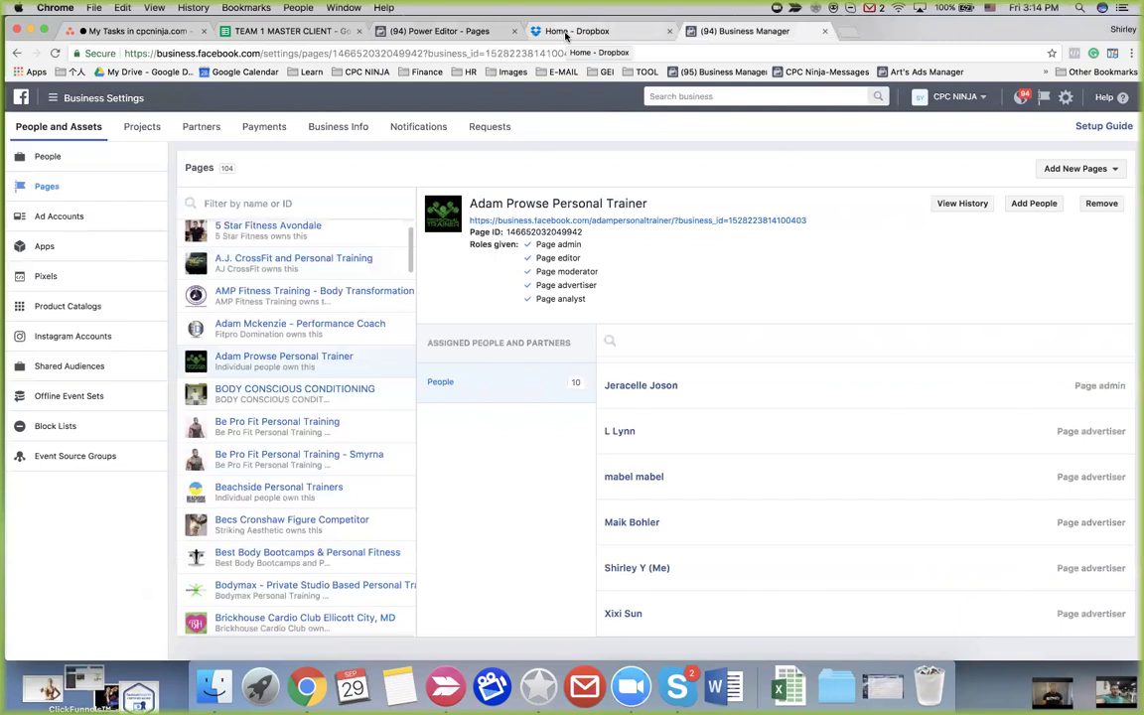
{"action": "left_click", "coordinate": [440, 31]}
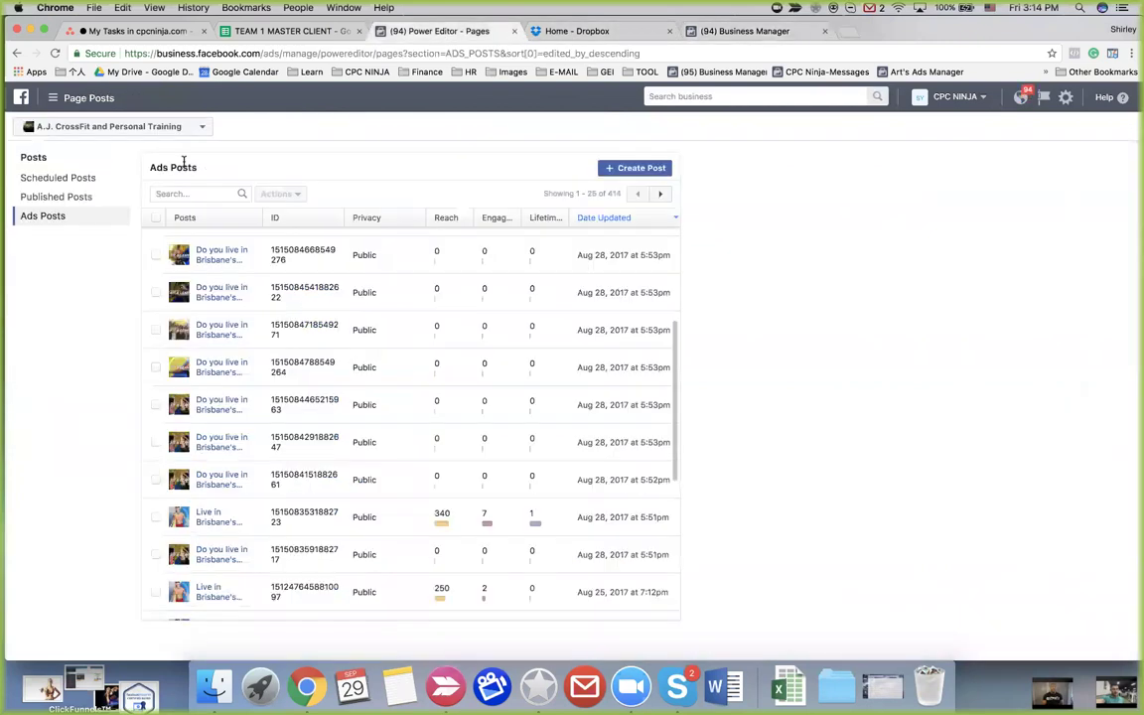
{"action": "left_click", "coordinate": [114, 127]}
{"action": "type", "text": "A"}
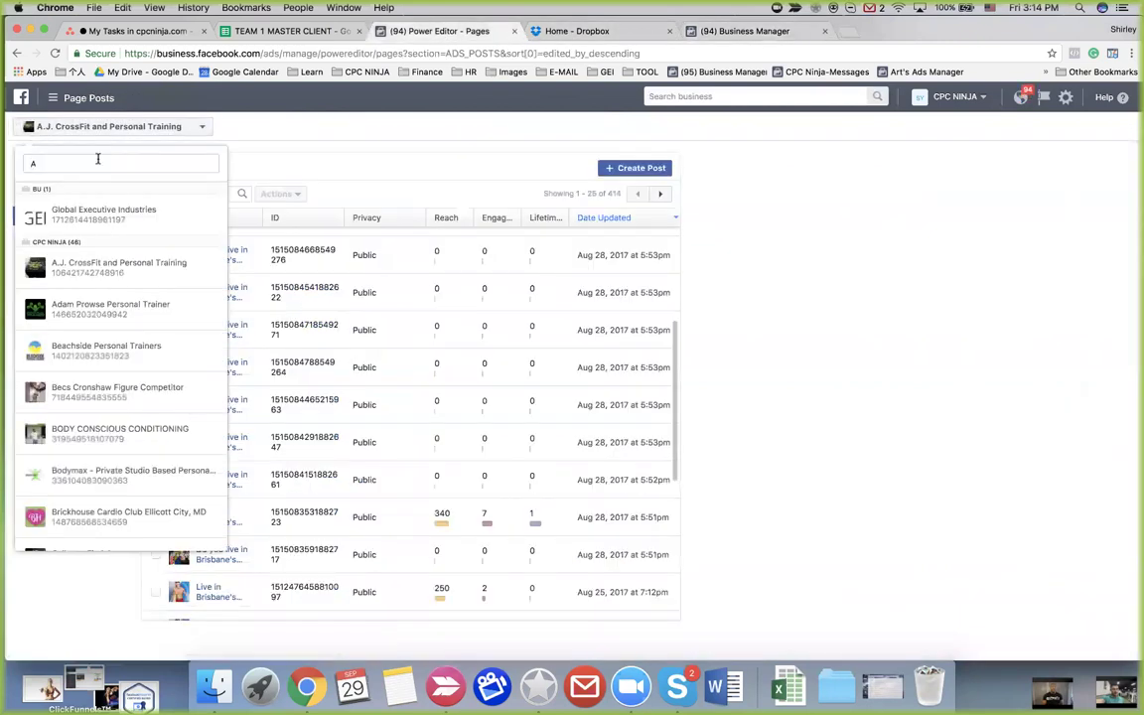
{"action": "left_click", "coordinate": [104, 314]}
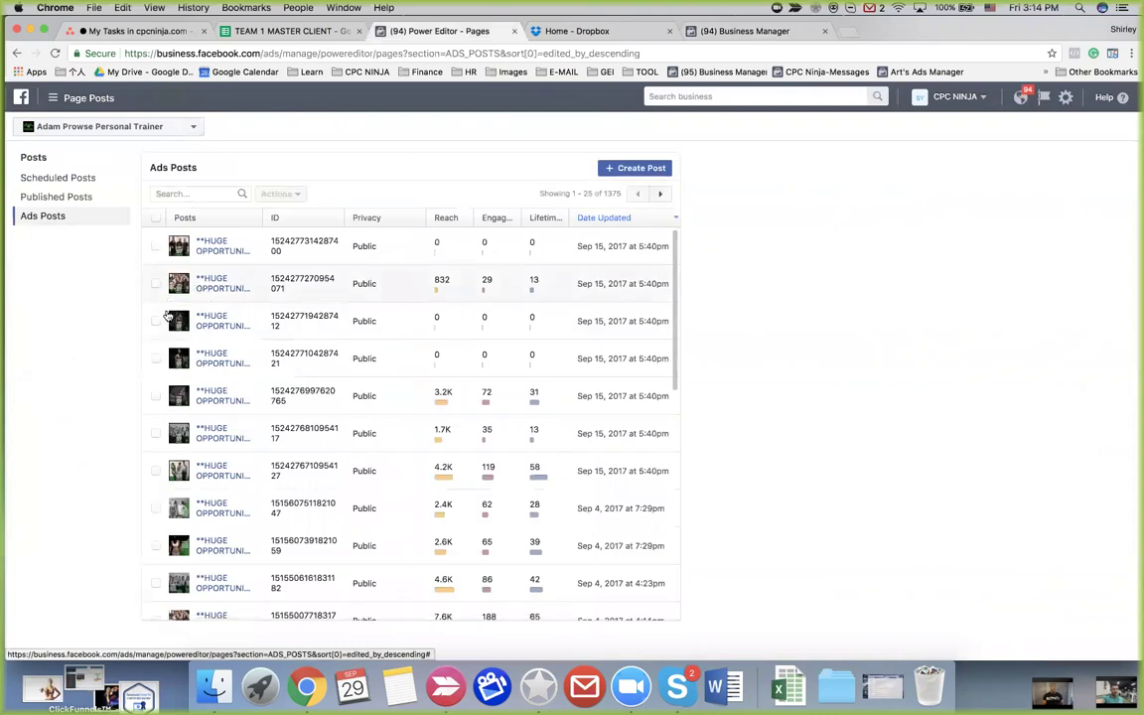
Open the third ad post's details and look through its options menu
{"action": "left_click", "coordinate": [155, 321]}
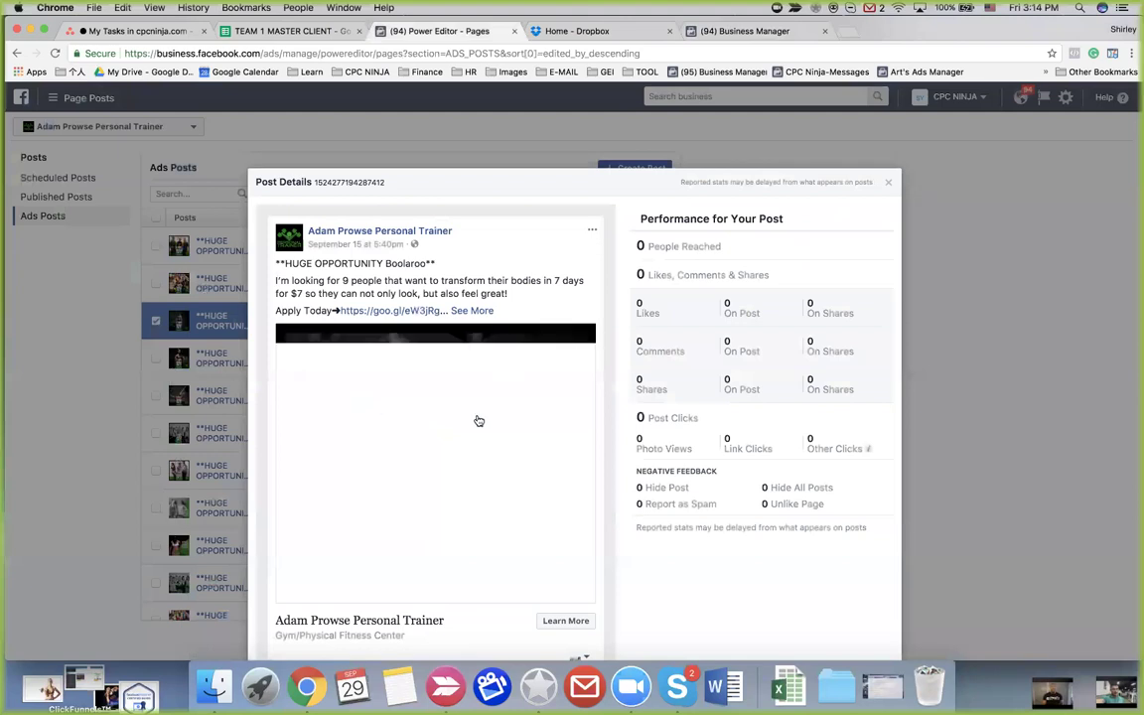
{"action": "left_click", "coordinate": [593, 231]}
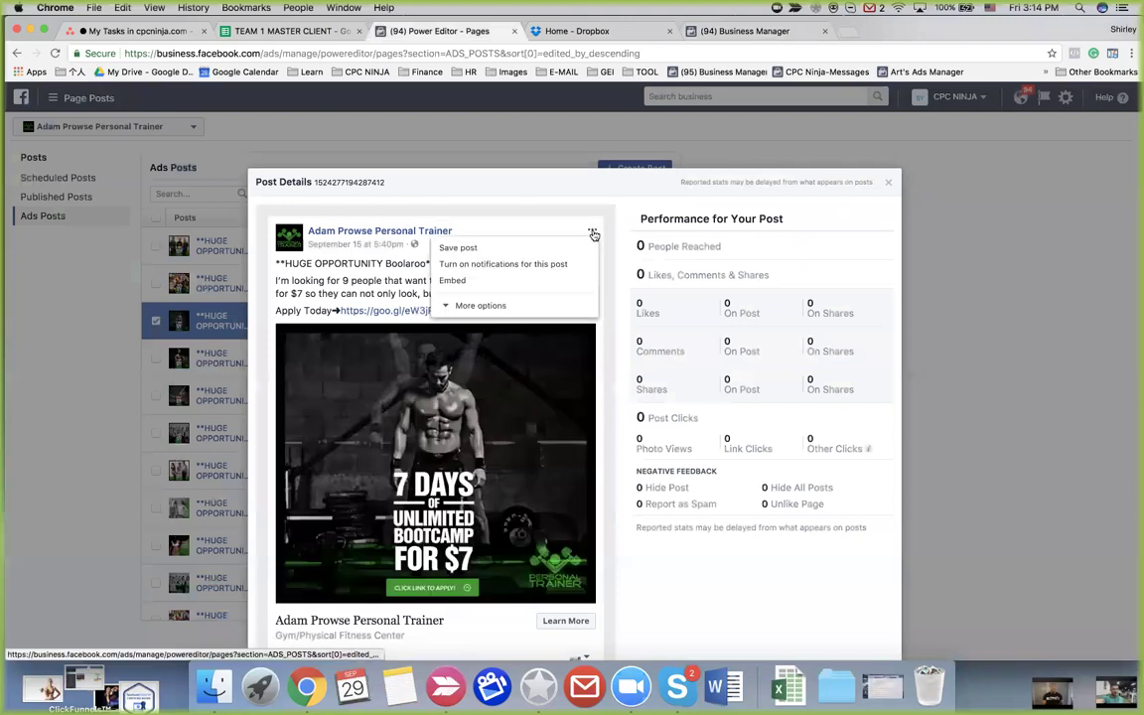
{"action": "left_click", "coordinate": [516, 306]}
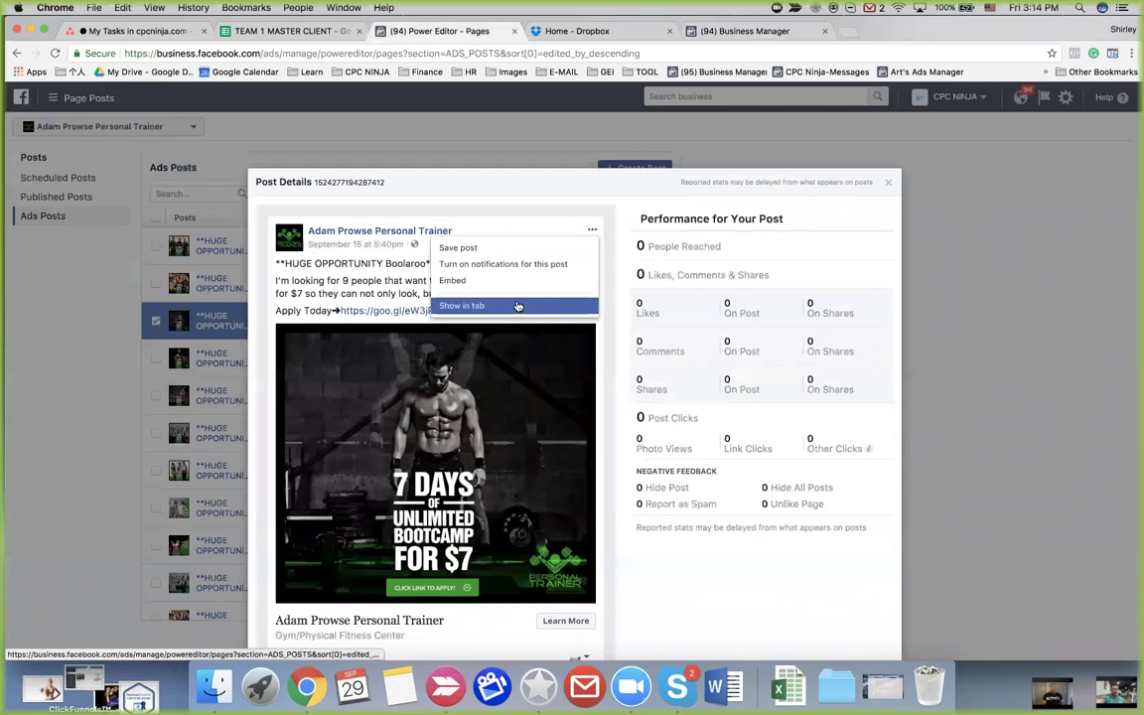
{"action": "left_click", "coordinate": [515, 230]}
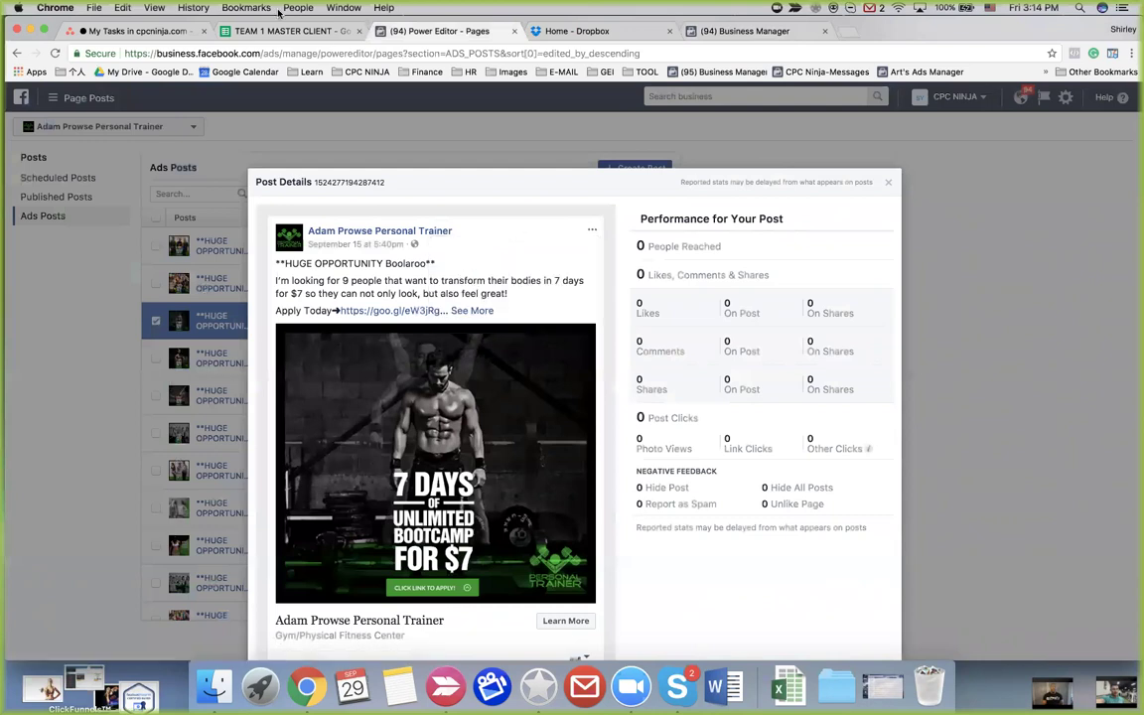
{"action": "left_click", "coordinate": [740, 31]}
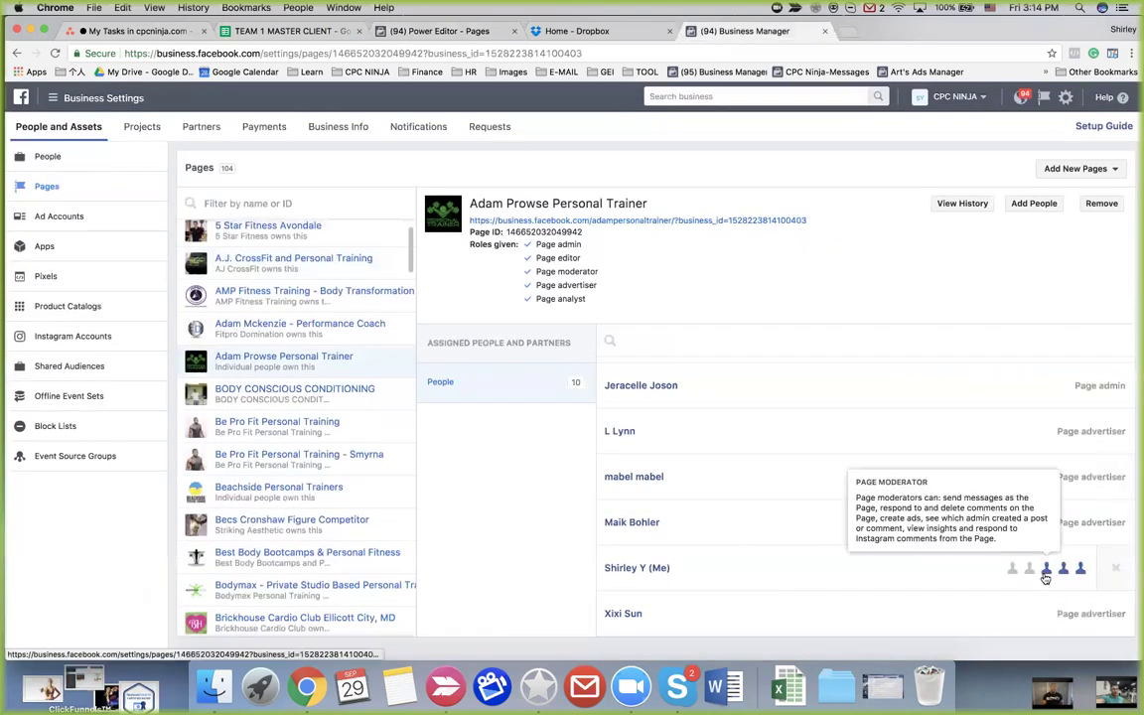
{"action": "left_click", "coordinate": [1013, 574]}
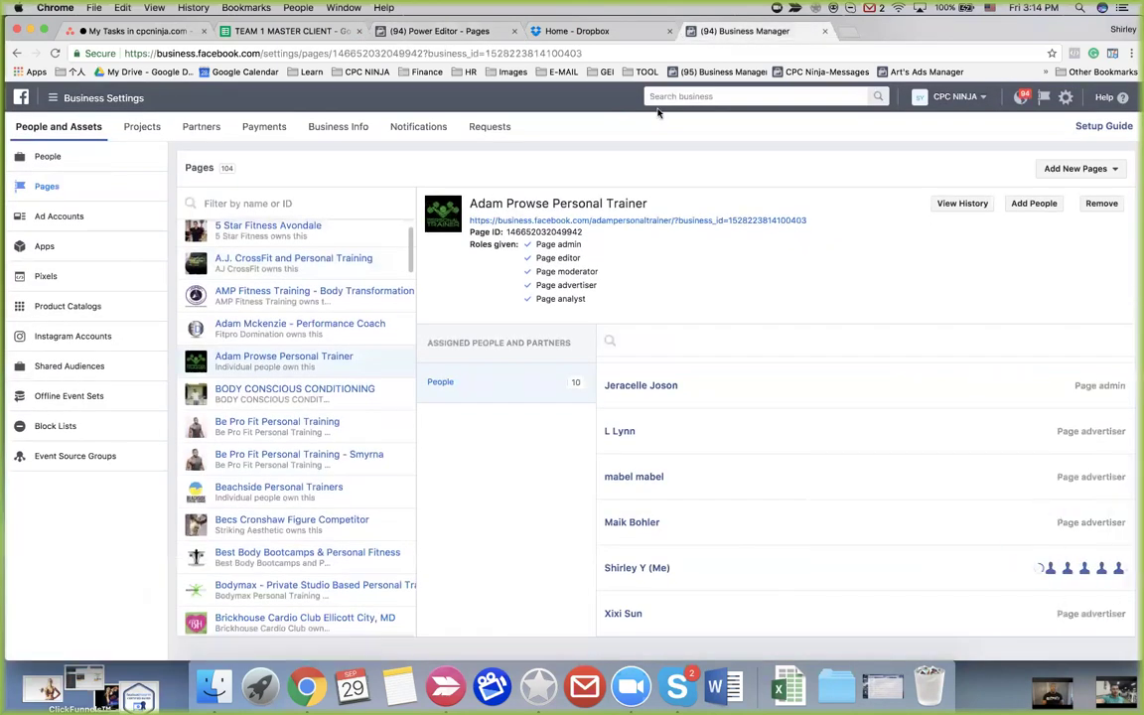
{"action": "left_click", "coordinate": [456, 29]}
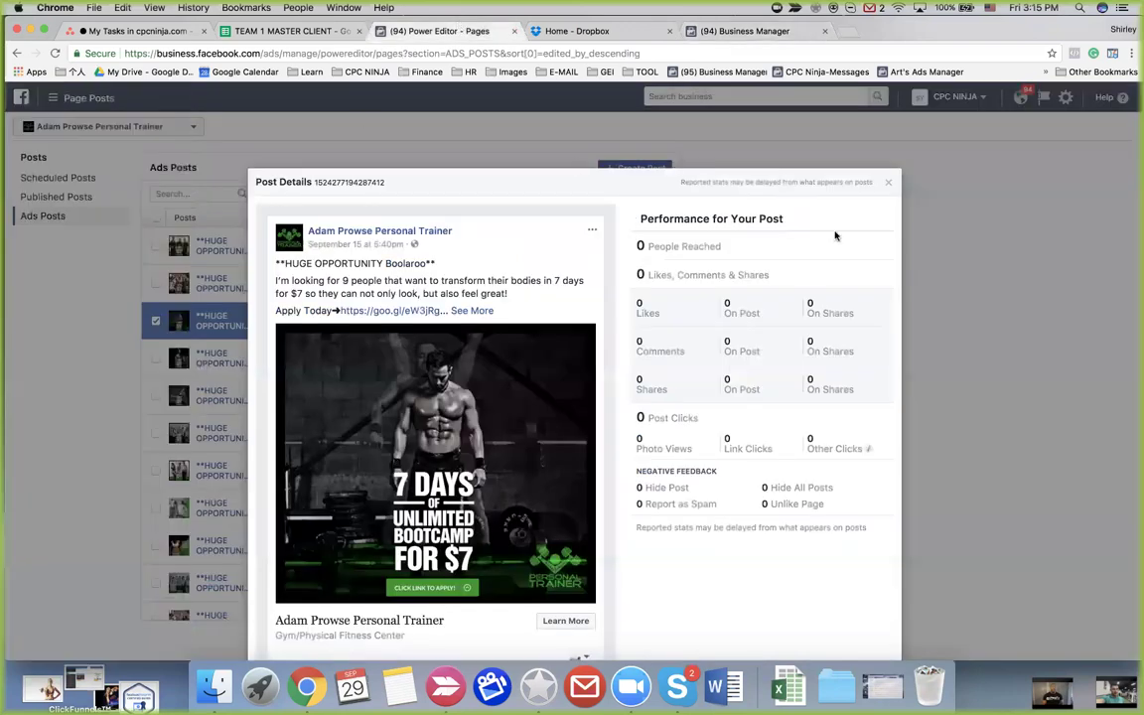
{"action": "left_click", "coordinate": [888, 187]}
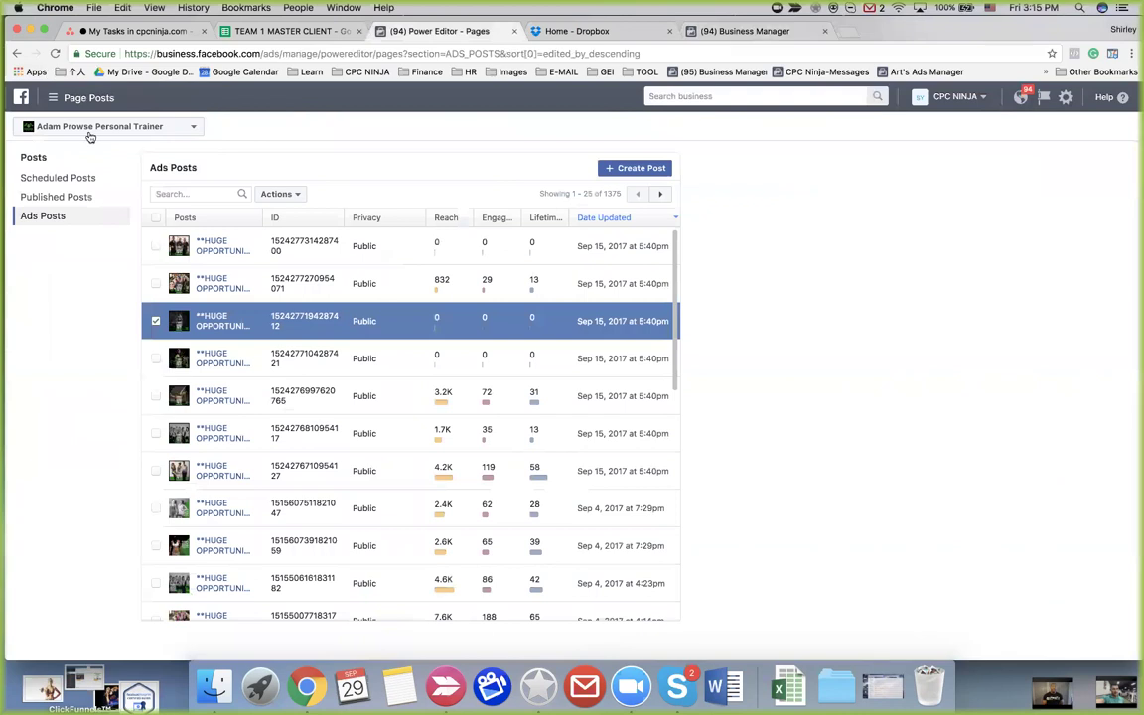
{"action": "left_click", "coordinate": [134, 126]}
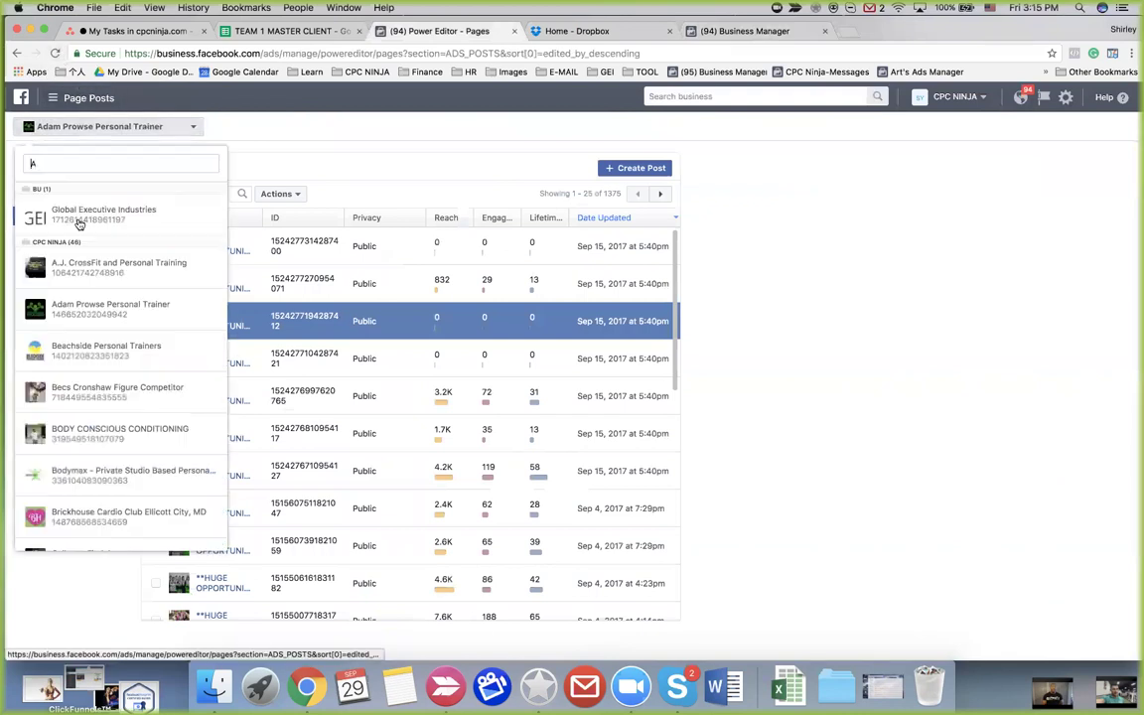
{"action": "left_click", "coordinate": [70, 279]}
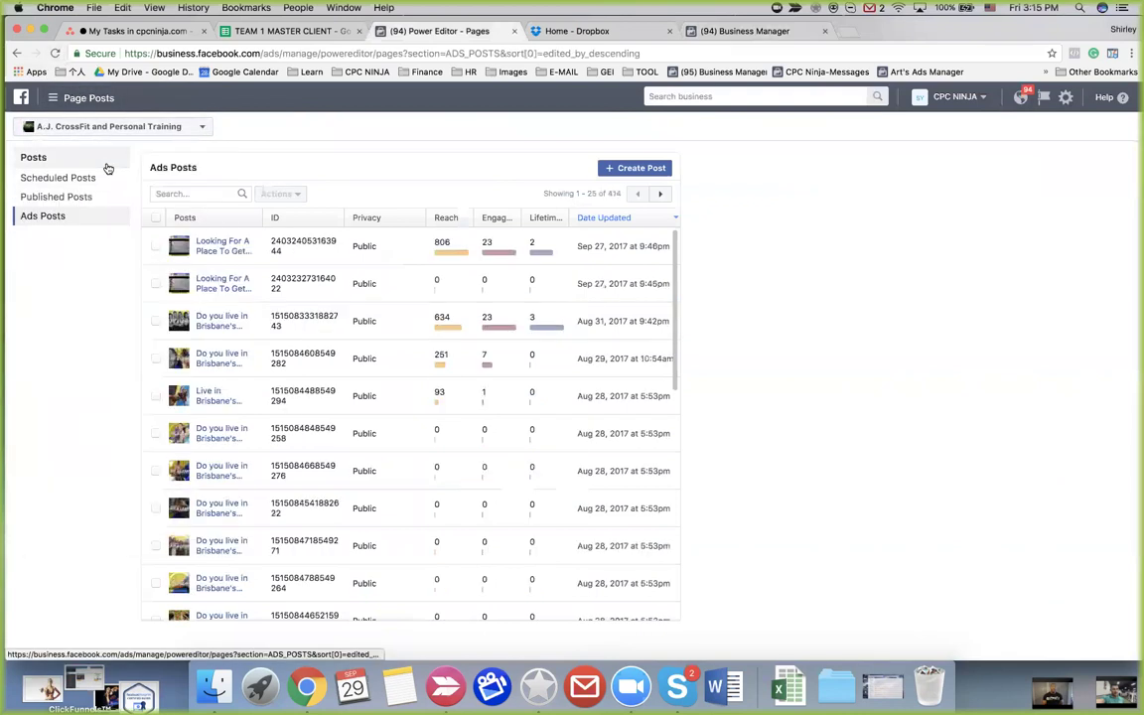
{"action": "left_click", "coordinate": [113, 128]}
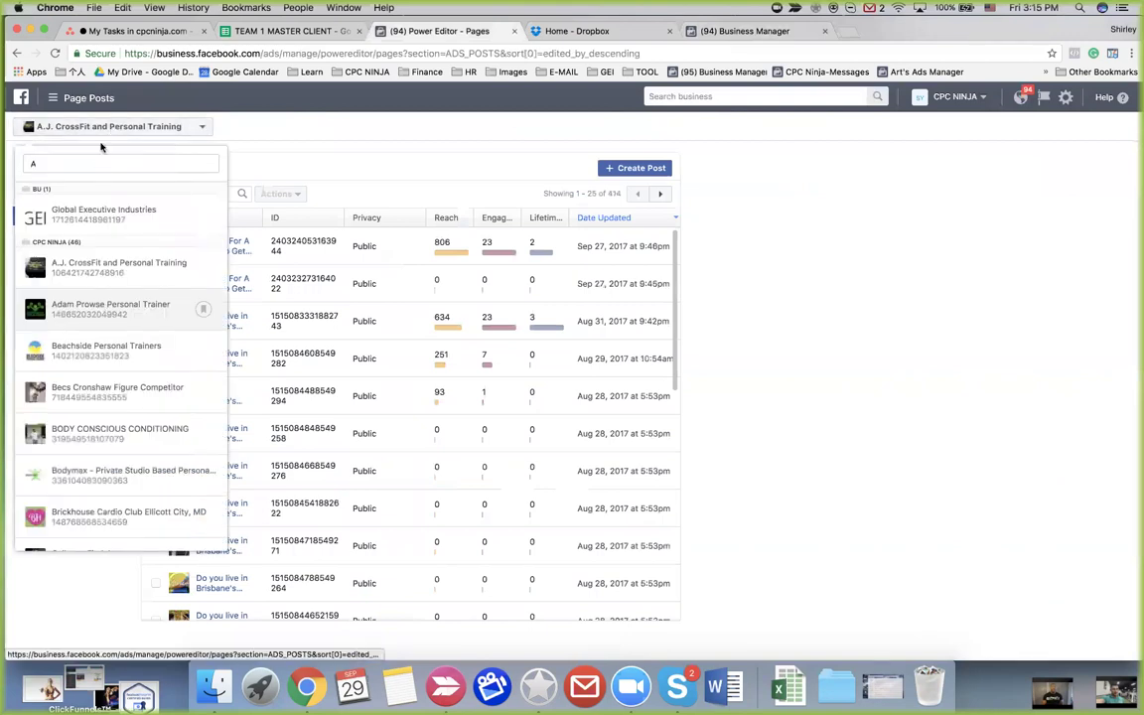
{"action": "left_click", "coordinate": [100, 310]}
{"action": "left_click", "coordinate": [55, 52]}
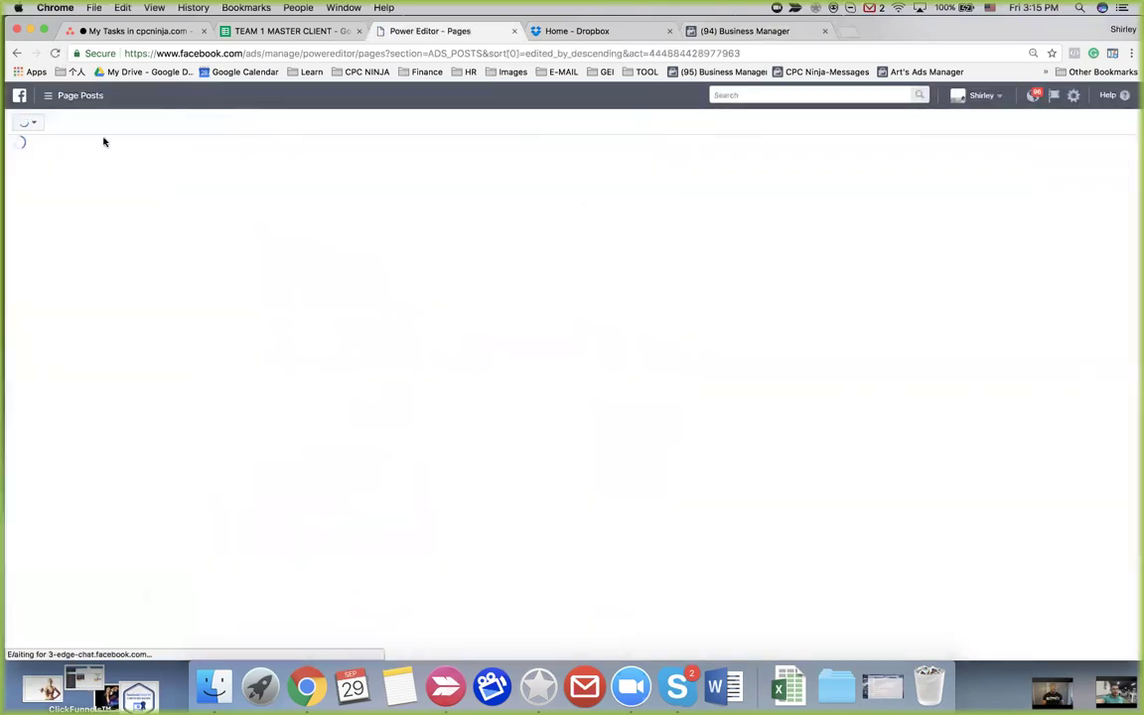
{"action": "left_click", "coordinate": [36, 123]}
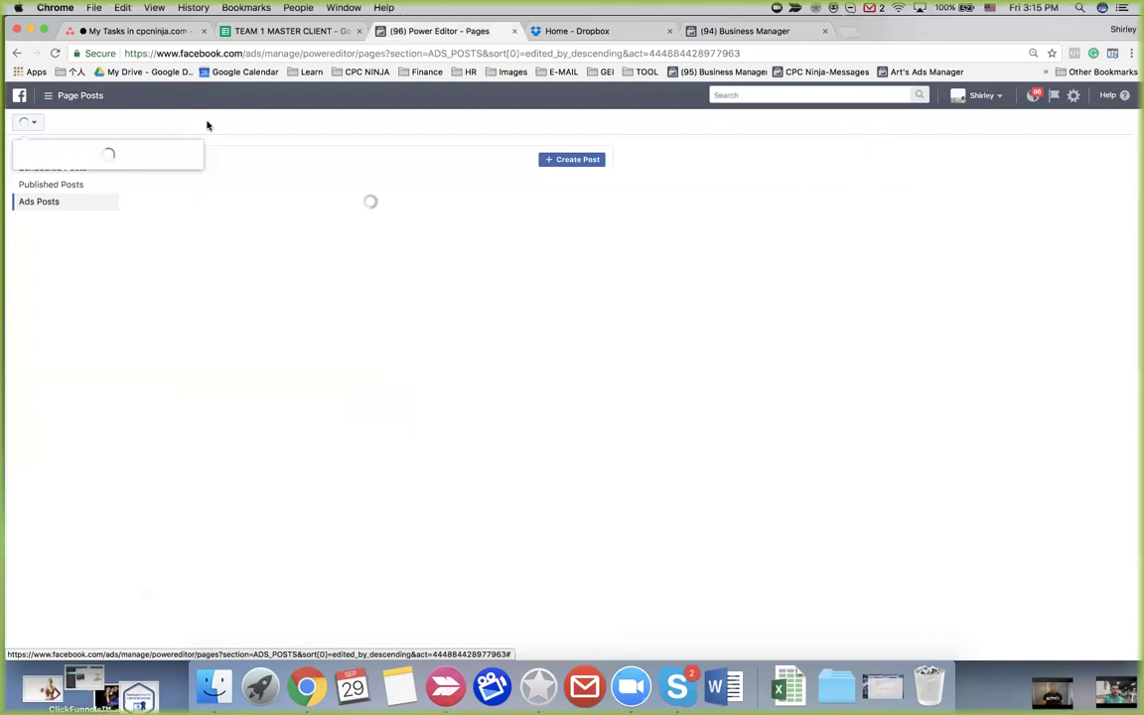
Open the Ads Manager account linked in cell A13 of the master client sheet and close the old Power Editor tab
{"action": "left_click", "coordinate": [298, 32]}
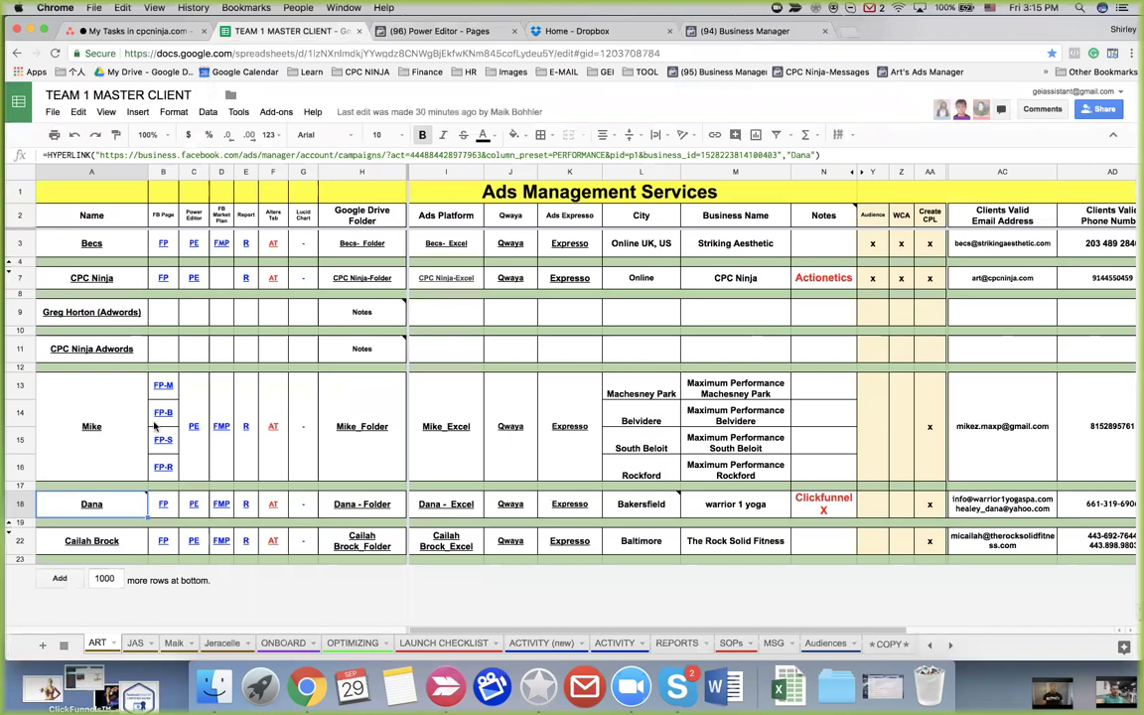
{"action": "left_click", "coordinate": [99, 411]}
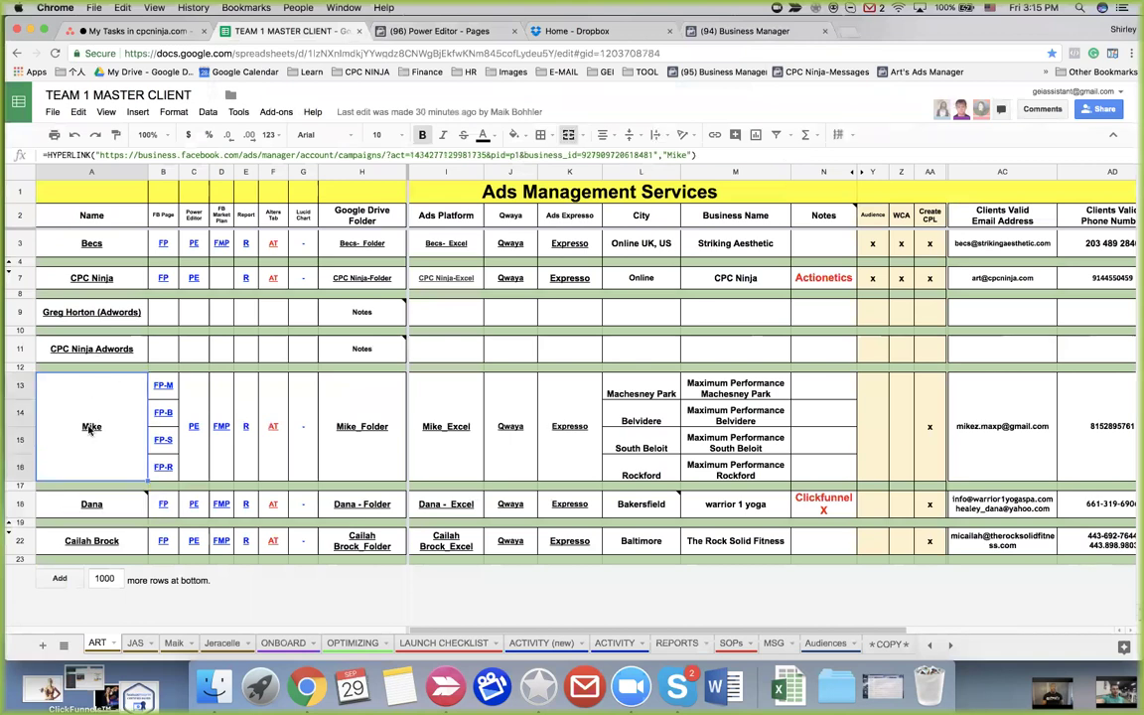
{"action": "left_click", "coordinate": [90, 334]}
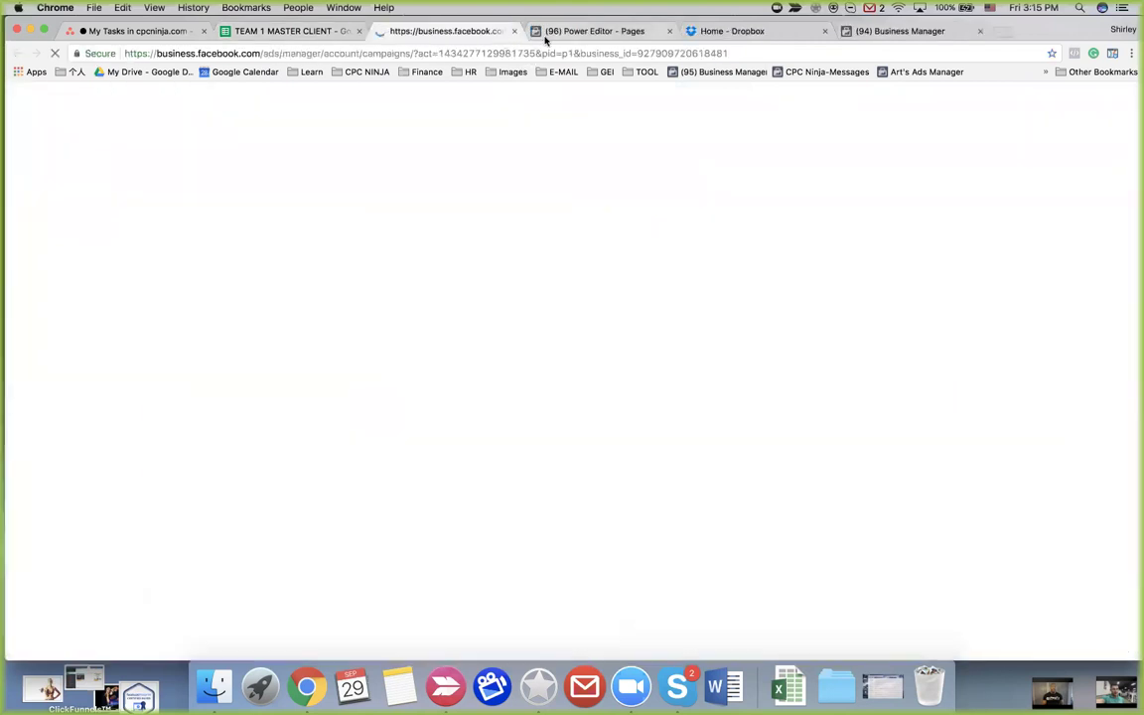
{"action": "left_click", "coordinate": [545, 37]}
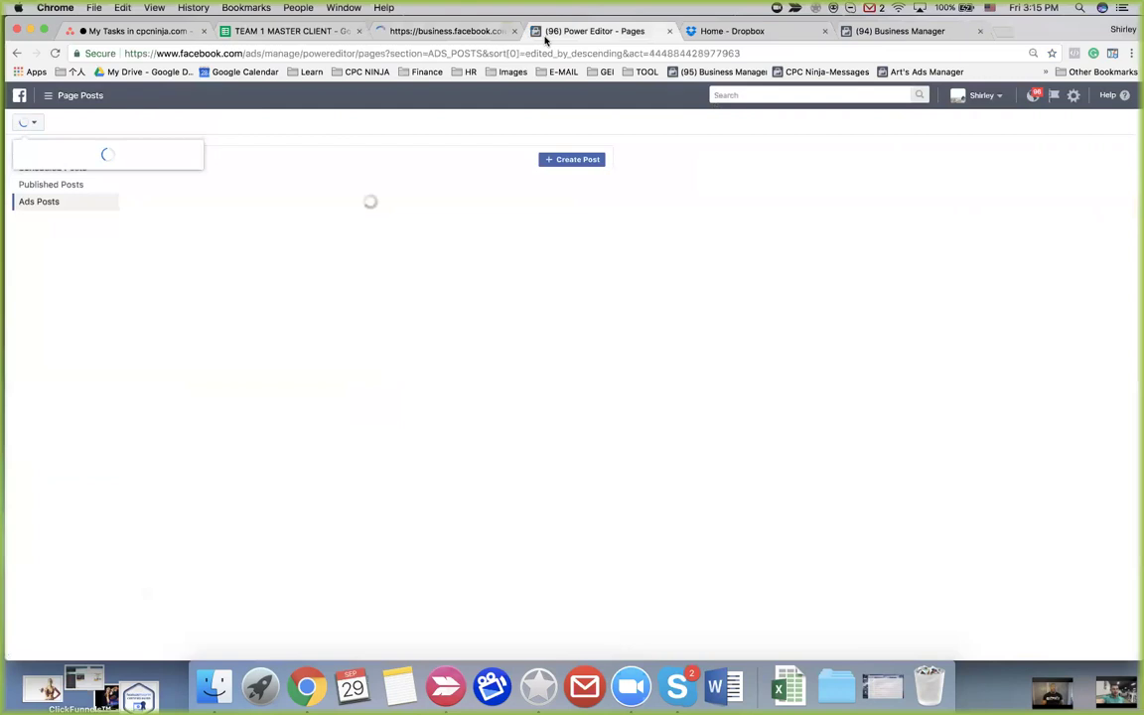
{"action": "left_click", "coordinate": [668, 31]}
{"action": "left_click", "coordinate": [402, 31]}
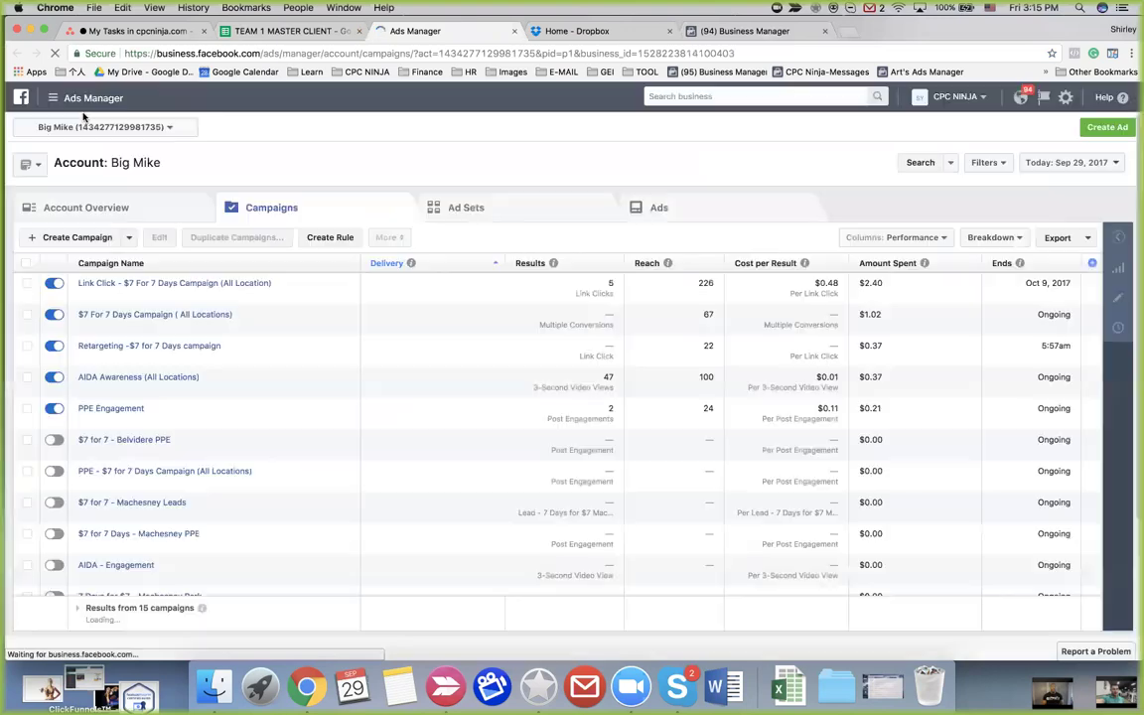
Go to Page Posts under Create & Manage in Ads Manager's All Tools menu
{"action": "left_click", "coordinate": [52, 98]}
{"action": "left_click", "coordinate": [109, 359]}
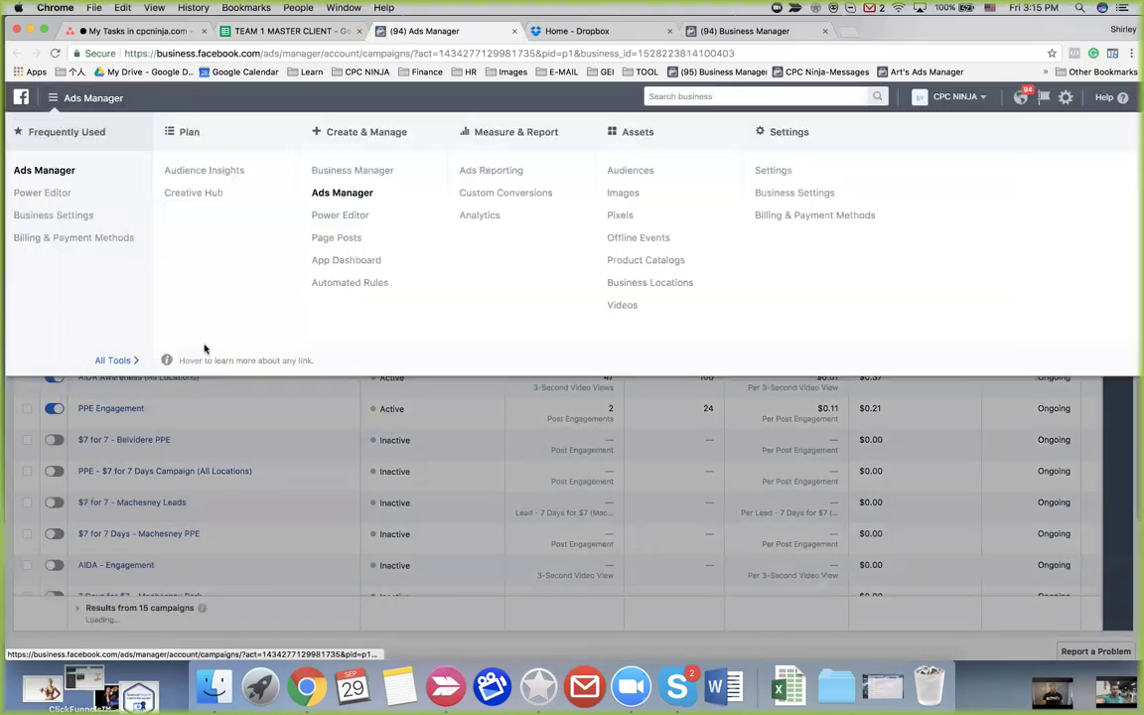
{"action": "left_click", "coordinate": [315, 237]}
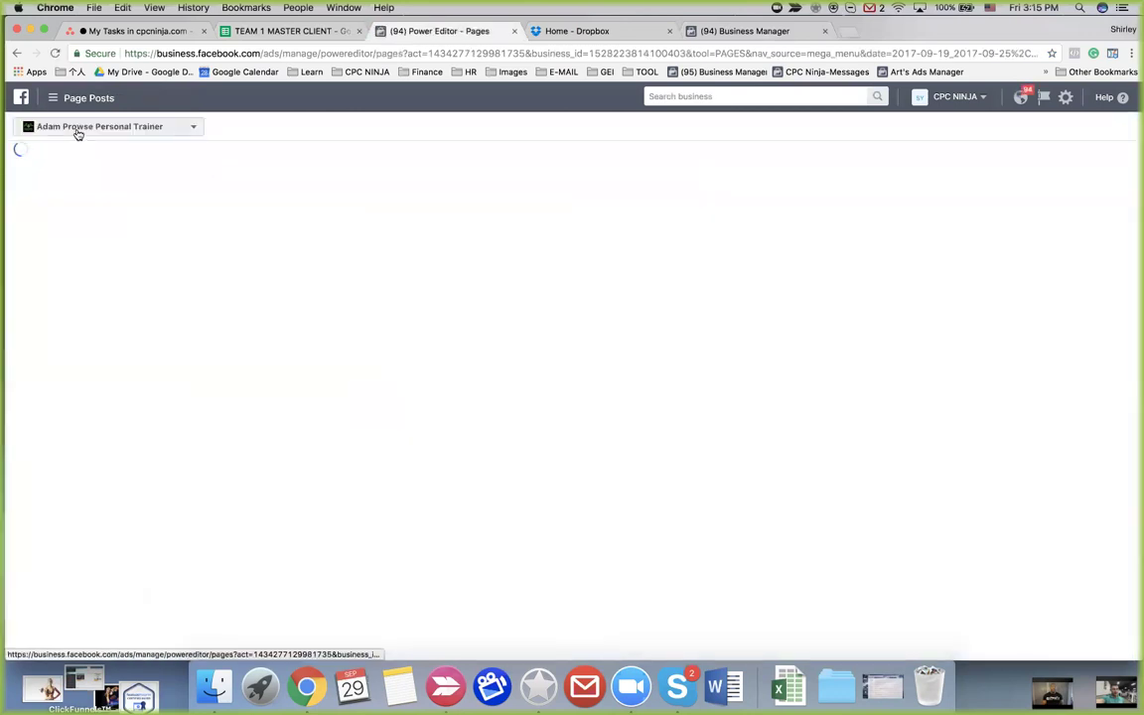
Open the third HUGE OPPORTUNITY post's details, check its actions menu, then deselect it
{"action": "left_click", "coordinate": [77, 130]}
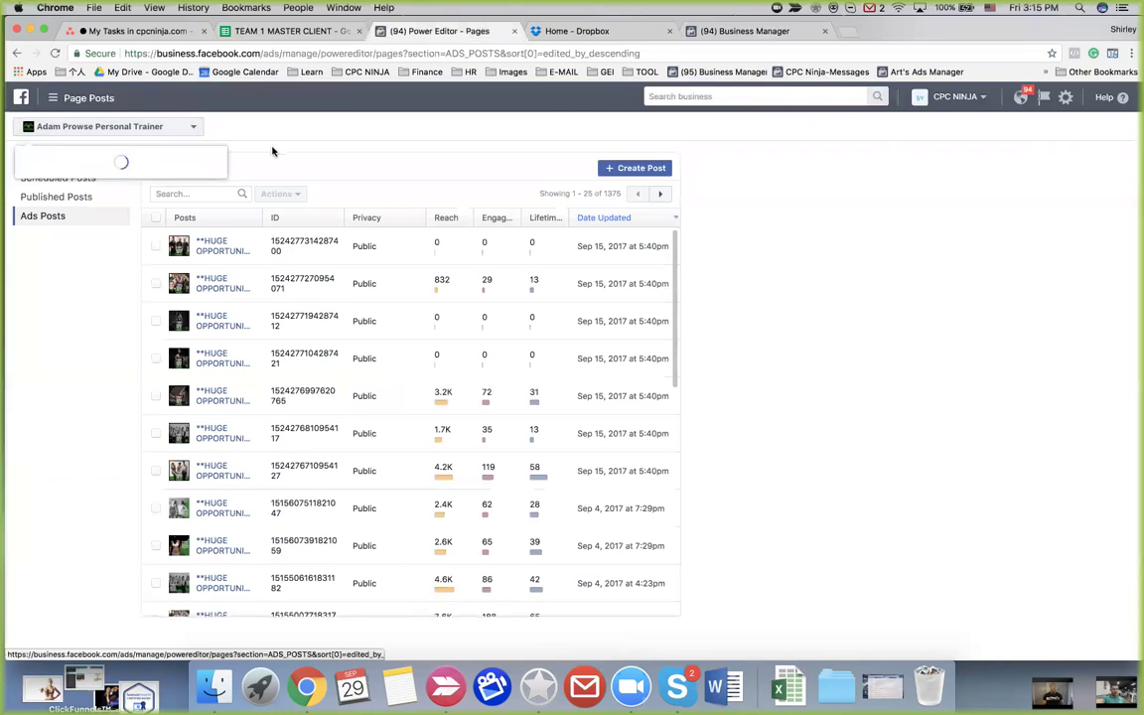
{"action": "left_click", "coordinate": [280, 255]}
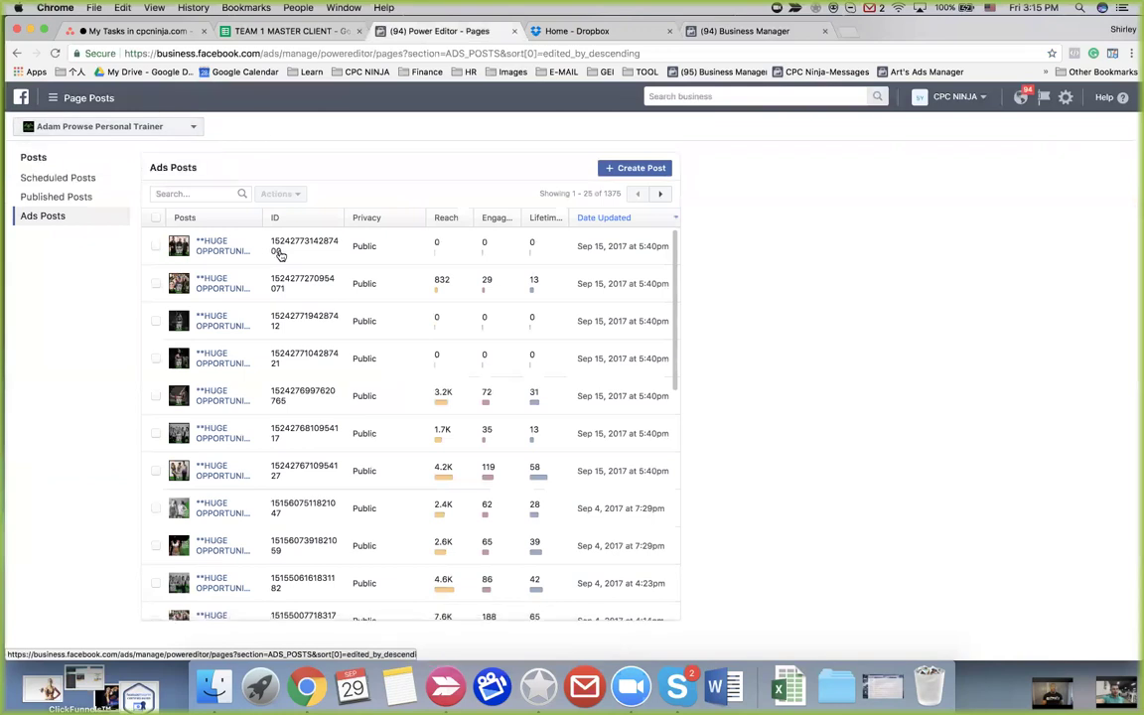
{"action": "left_click", "coordinate": [156, 321]}
{"action": "left_click", "coordinate": [218, 321]}
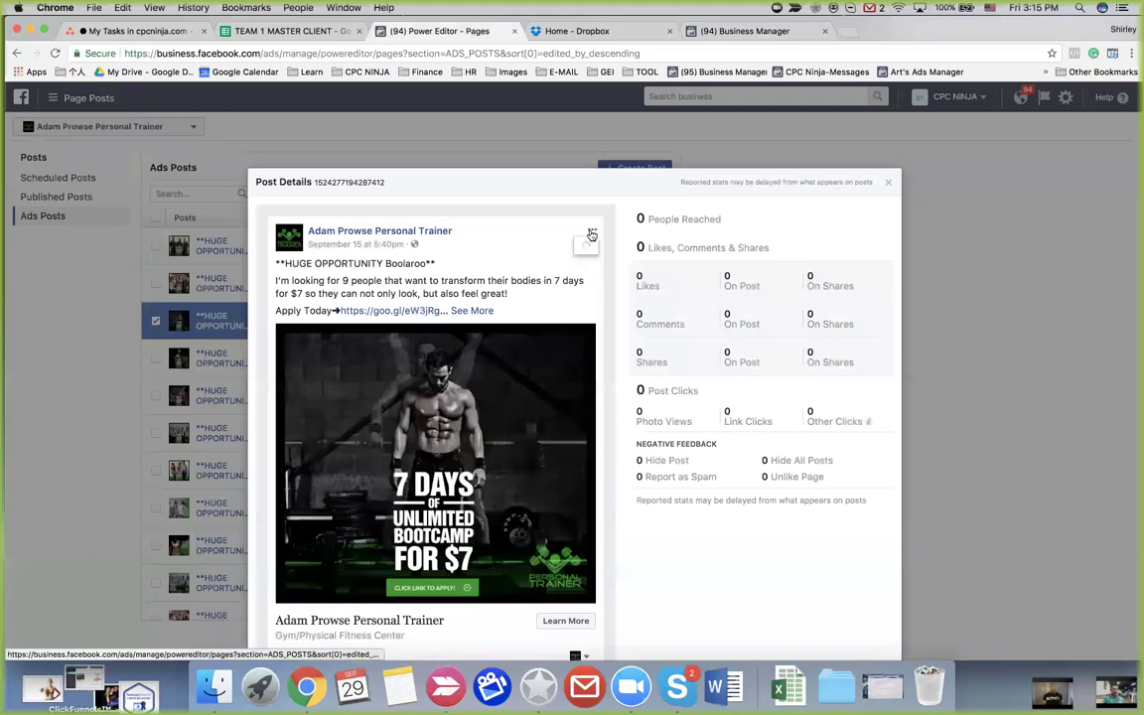
{"action": "left_click", "coordinate": [591, 233]}
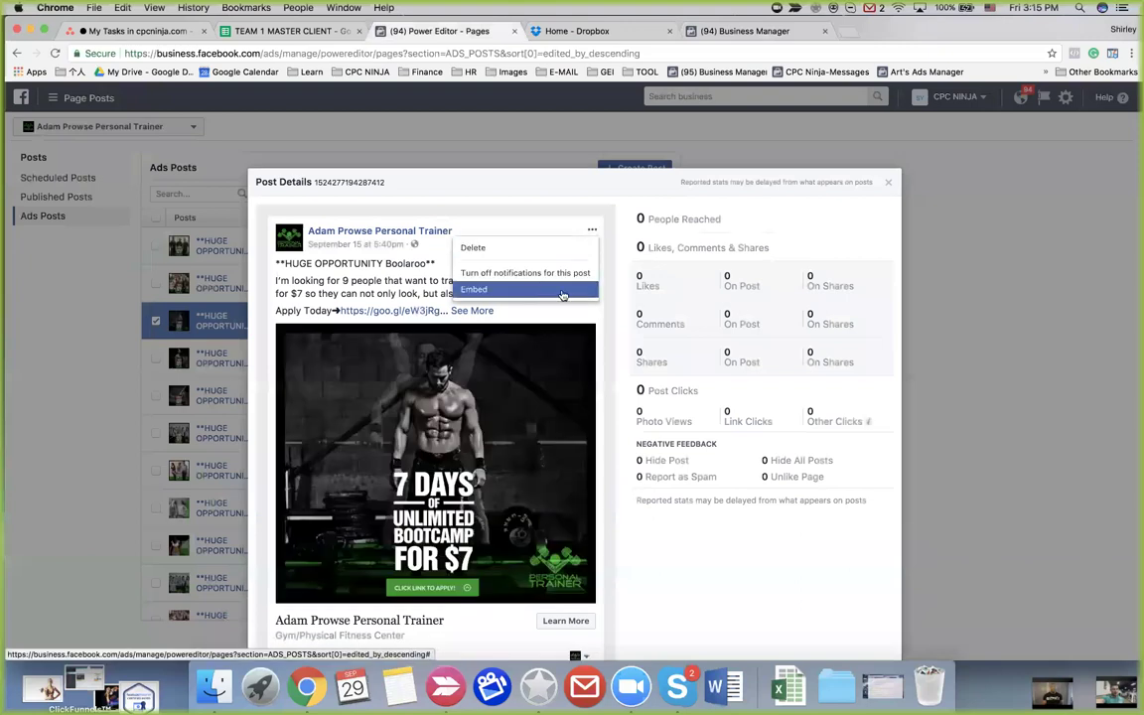
{"action": "left_click", "coordinate": [569, 336]}
{"action": "scroll", "coordinate": [570, 336], "scroll_direction": "down", "scroll_amount": 2}
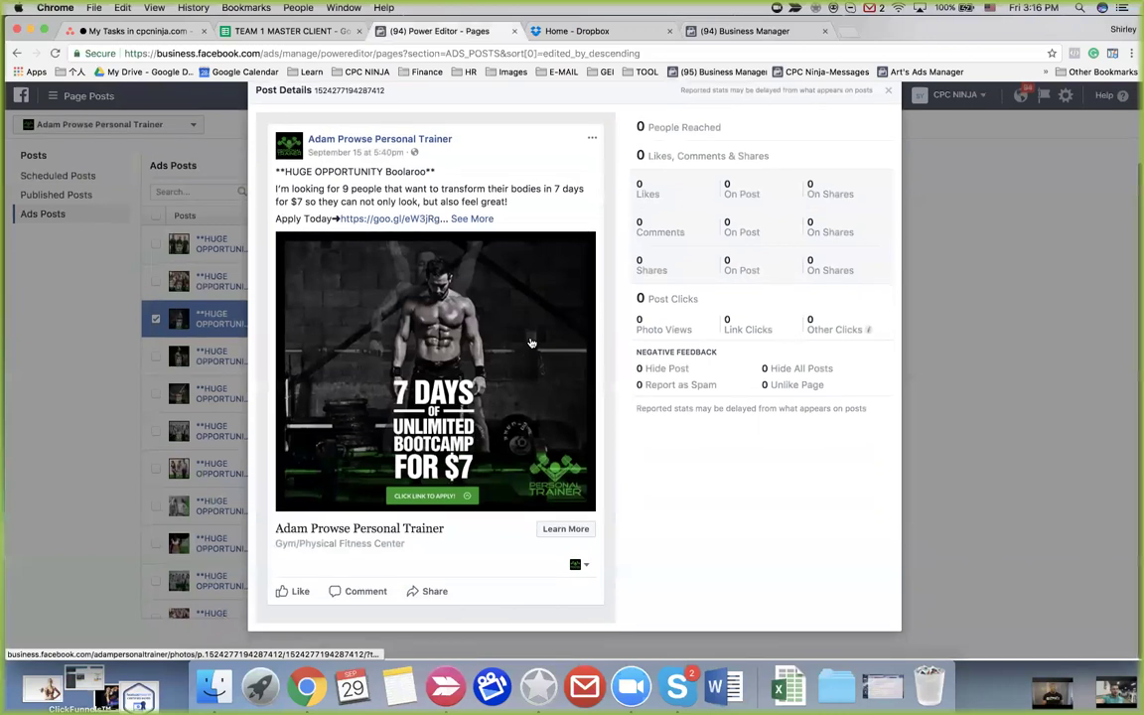
{"action": "scroll", "coordinate": [546, 313], "scroll_direction": "up", "scroll_amount": 2}
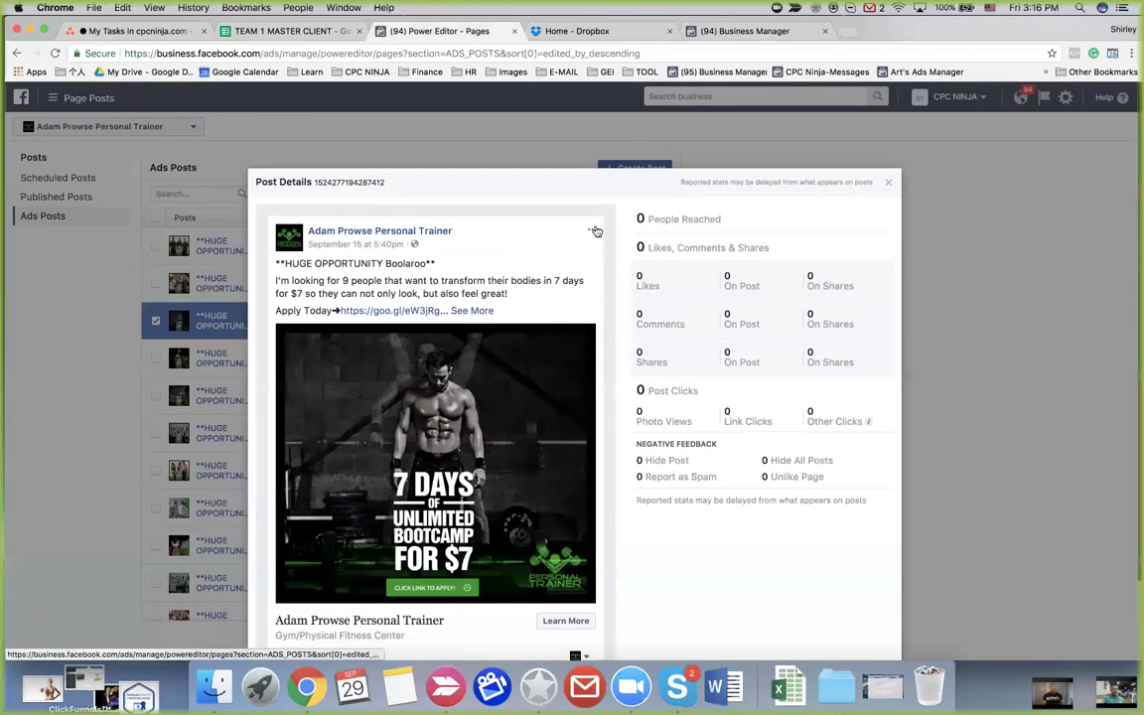
{"action": "left_click", "coordinate": [592, 231]}
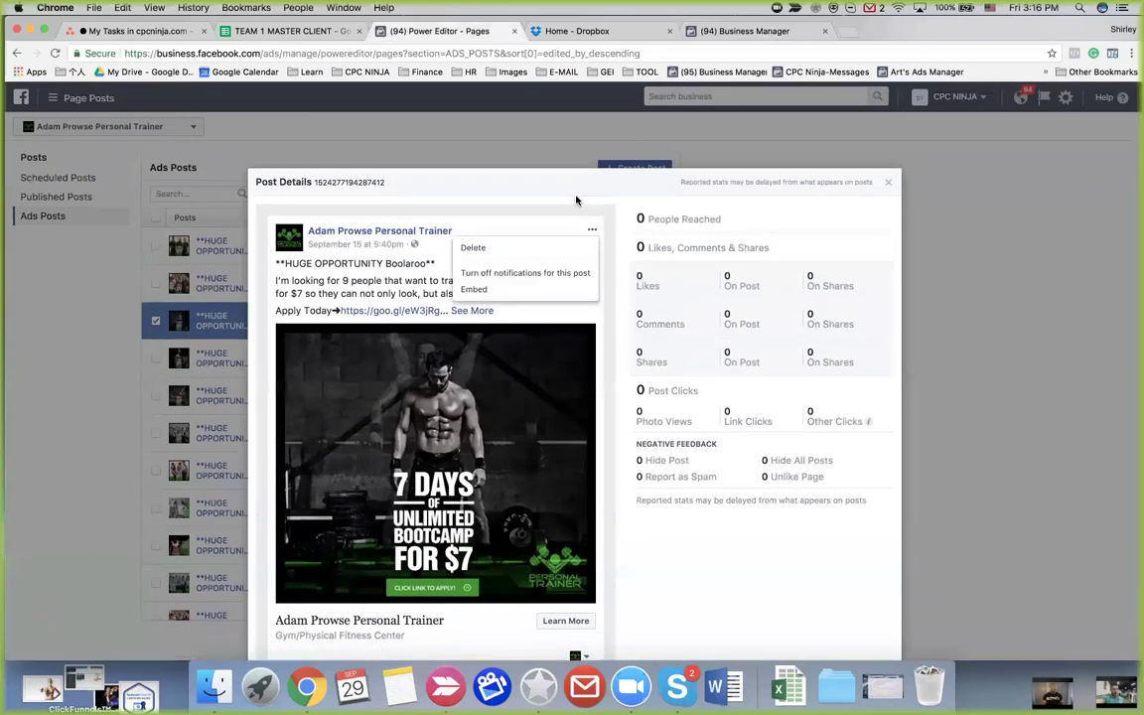
{"action": "left_click", "coordinate": [576, 201]}
{"action": "left_click", "coordinate": [890, 186]}
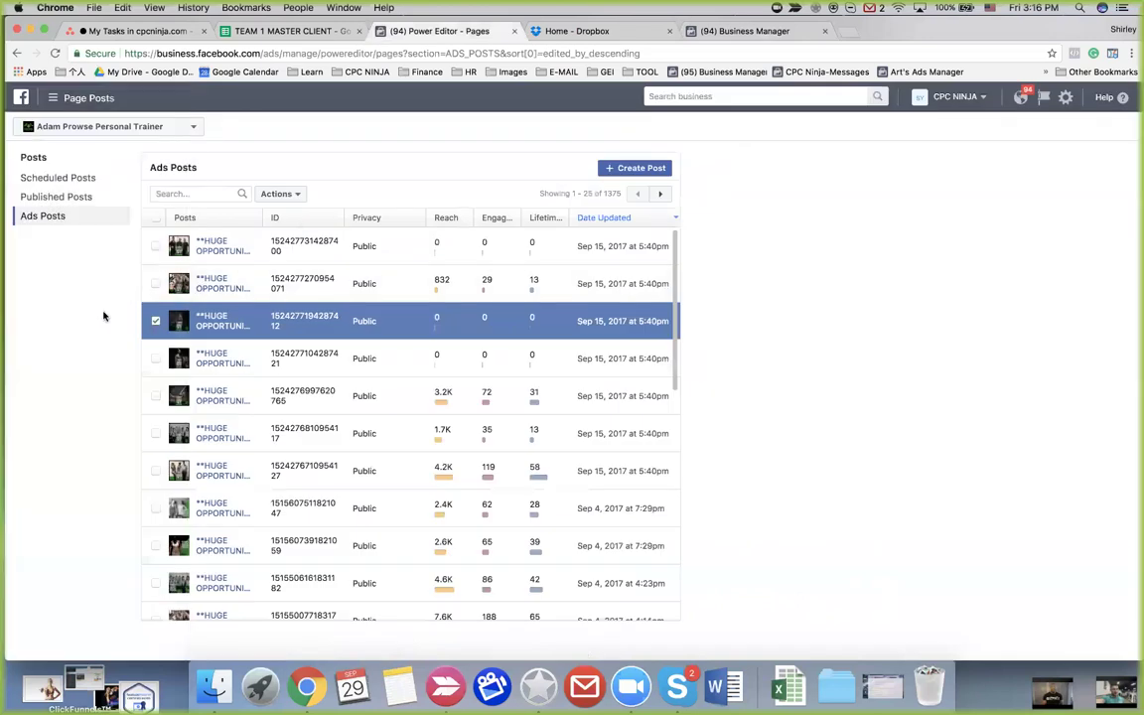
{"action": "left_click", "coordinate": [155, 323]}
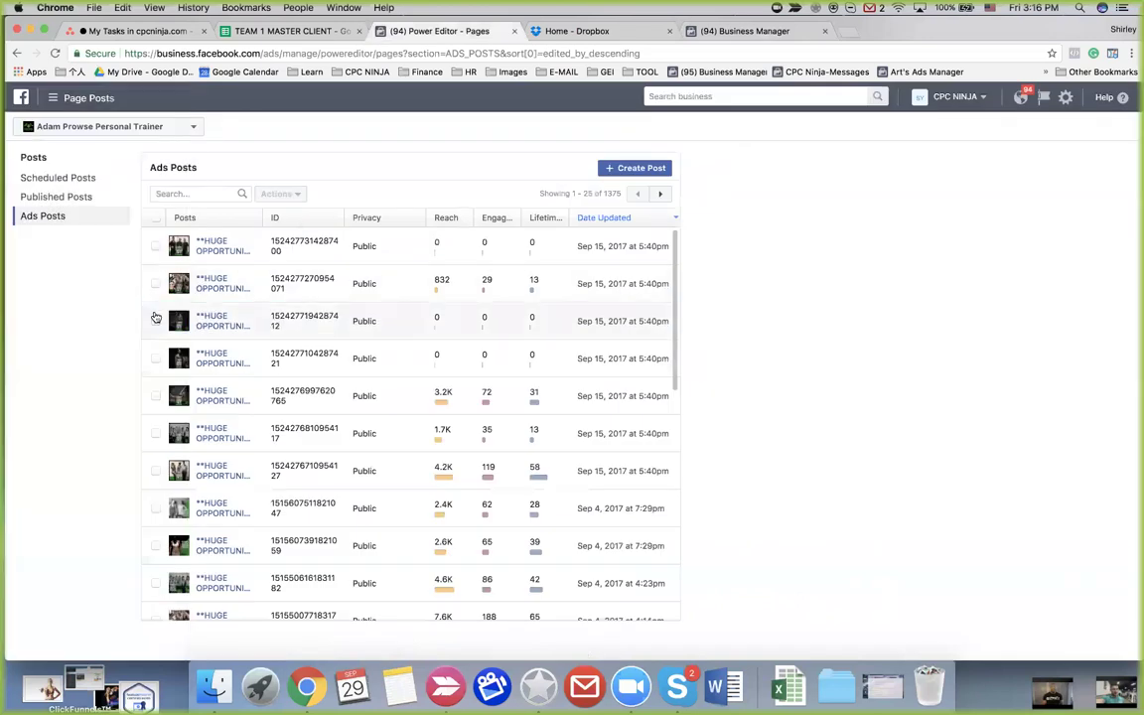
Open the second post's details and confirm its actions menu offers Edit Post
{"action": "left_click", "coordinate": [206, 283]}
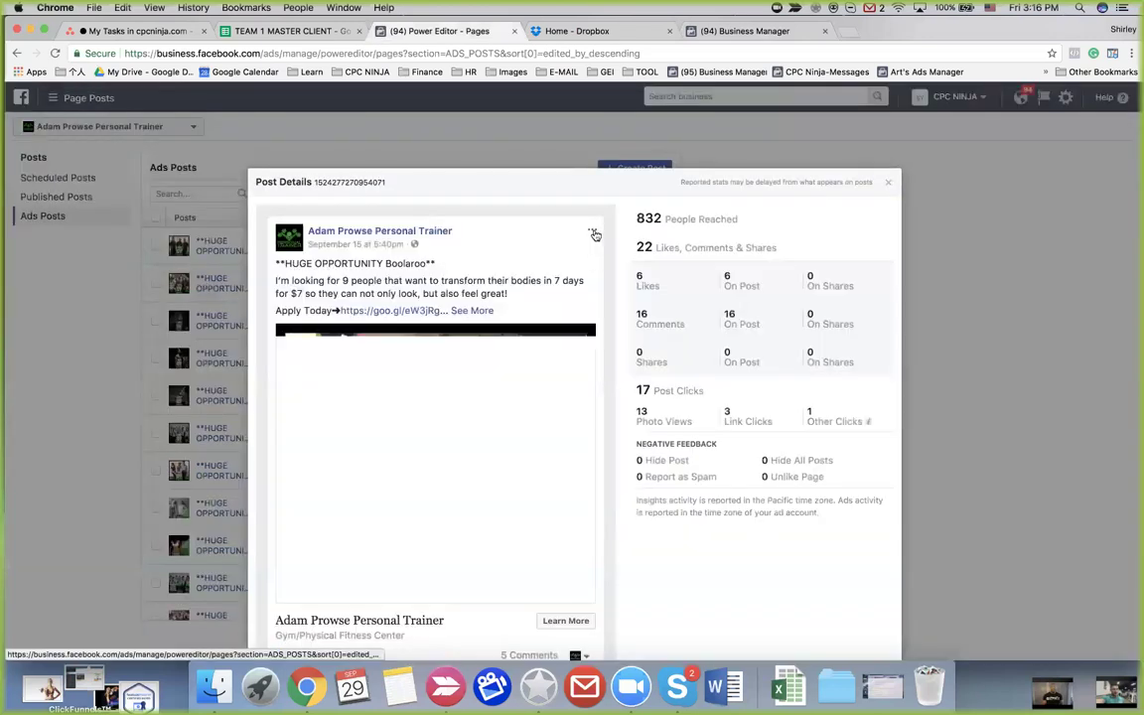
{"action": "left_click", "coordinate": [592, 233]}
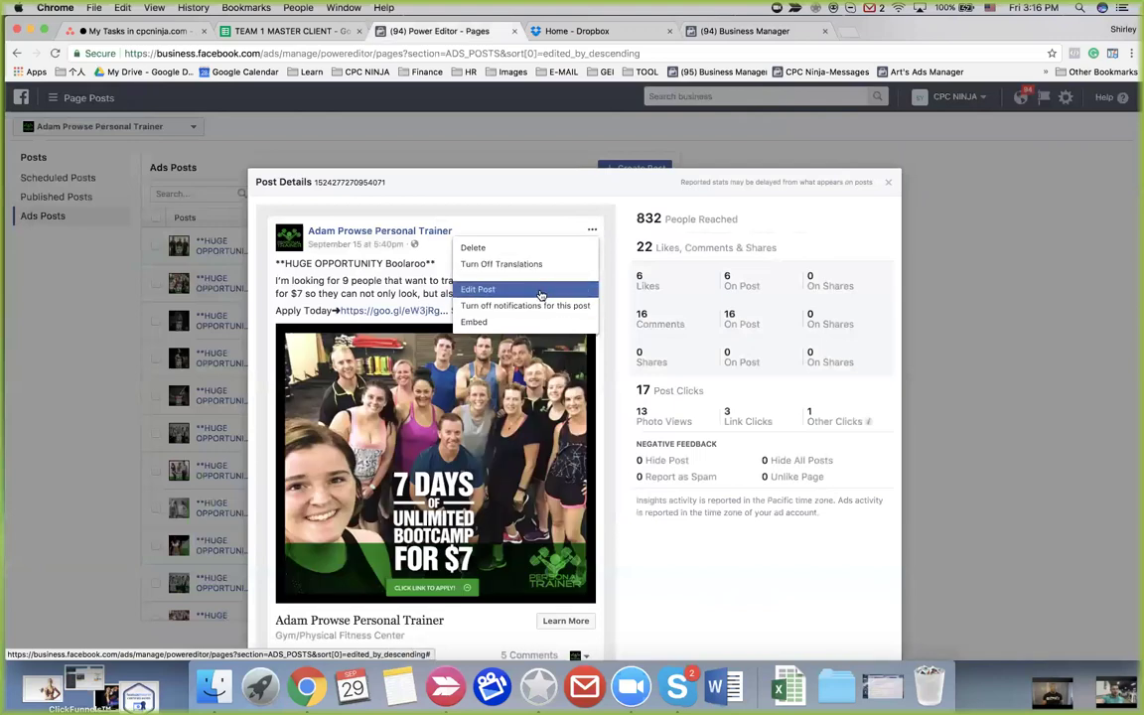
{"action": "left_click", "coordinate": [887, 182]}
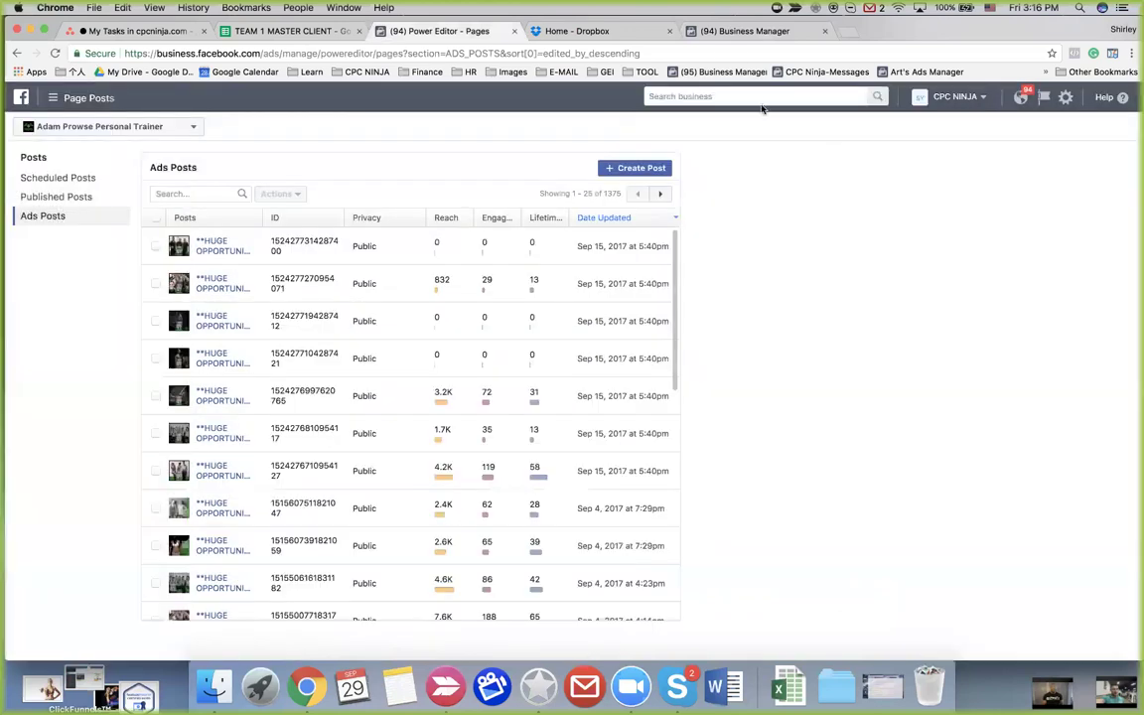
{"action": "left_click", "coordinate": [732, 31]}
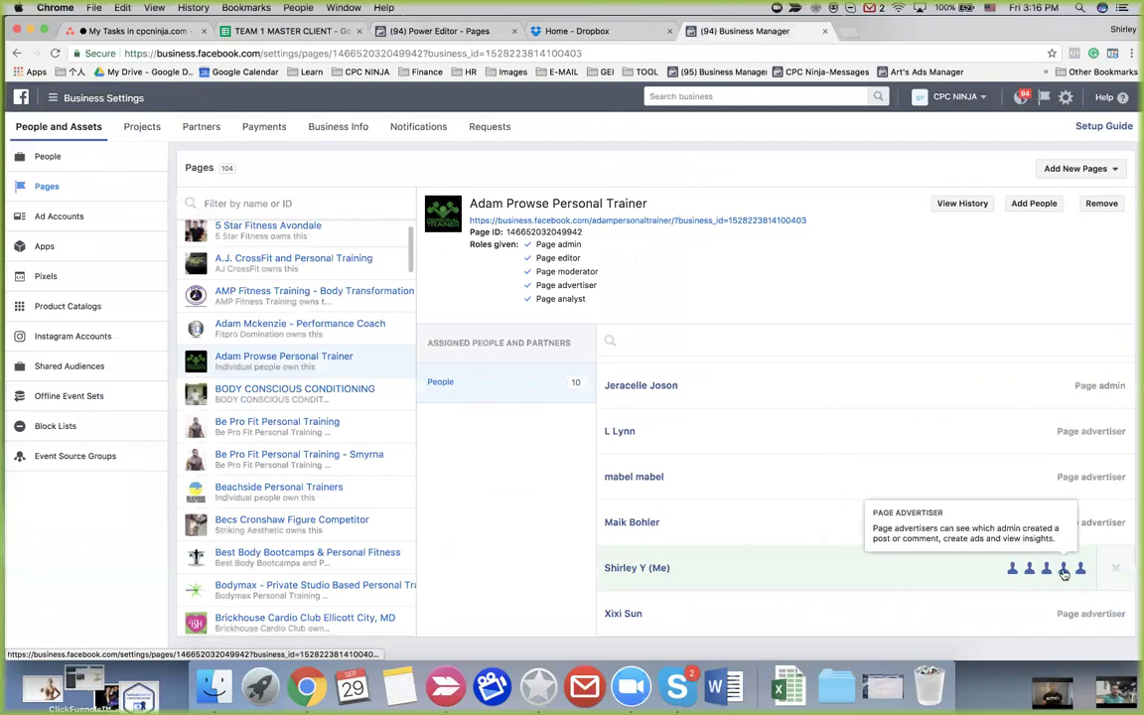
{"action": "left_click", "coordinate": [1064, 571]}
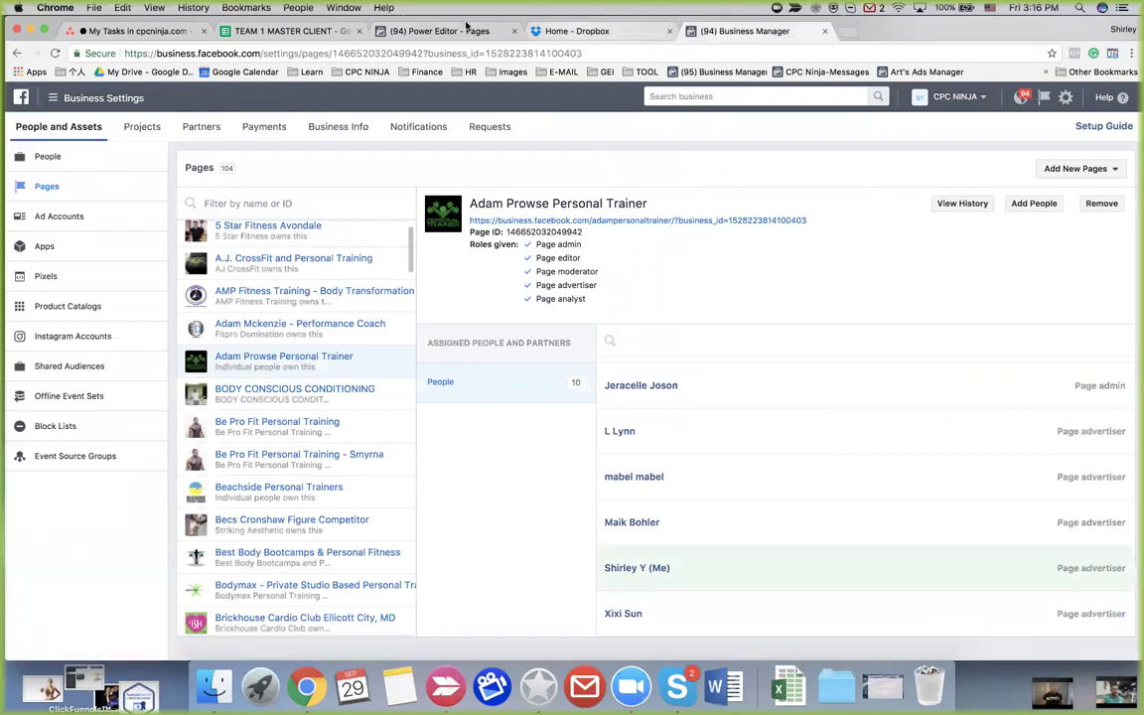
{"action": "left_click", "coordinate": [437, 31]}
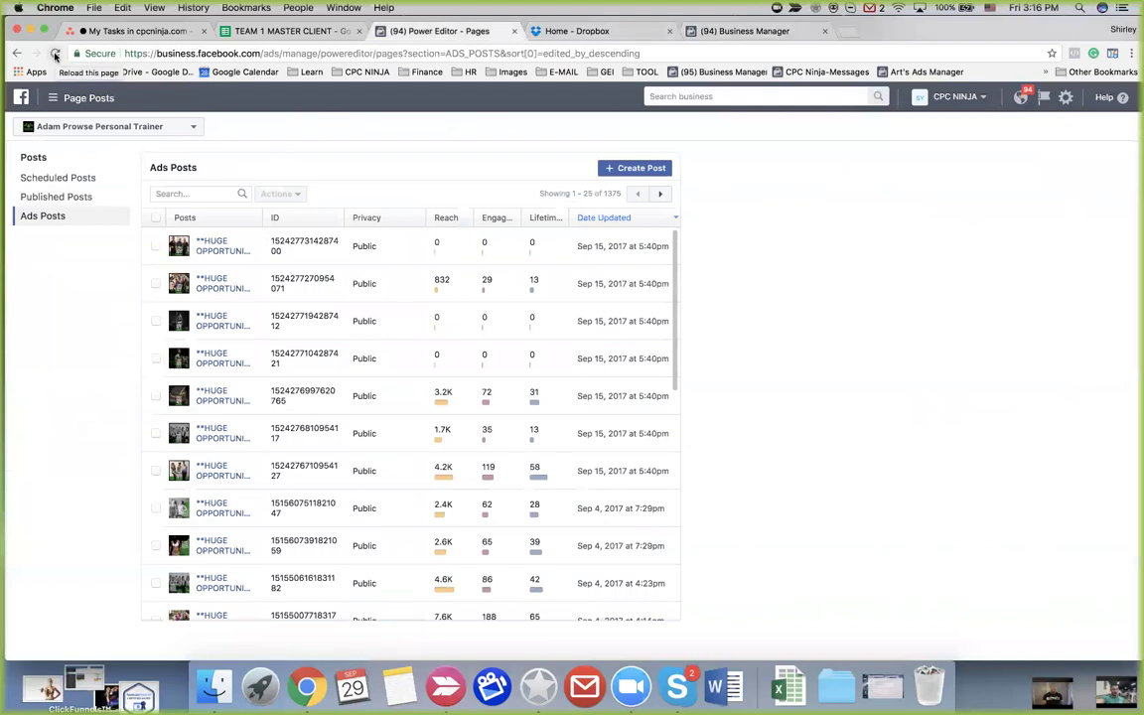
Close Power Editor and open the client Ads Manager link in cell A13 of TEAM 1 MASTER CLIENT
{"action": "left_click", "coordinate": [515, 31]}
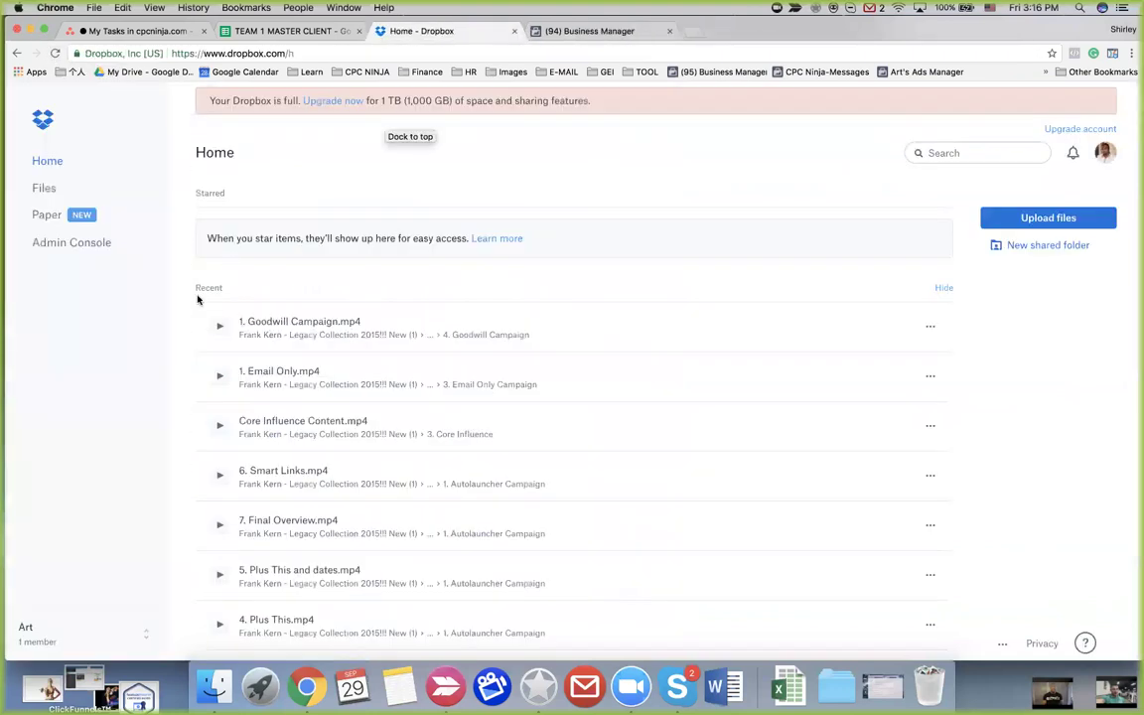
{"action": "left_click", "coordinate": [288, 30]}
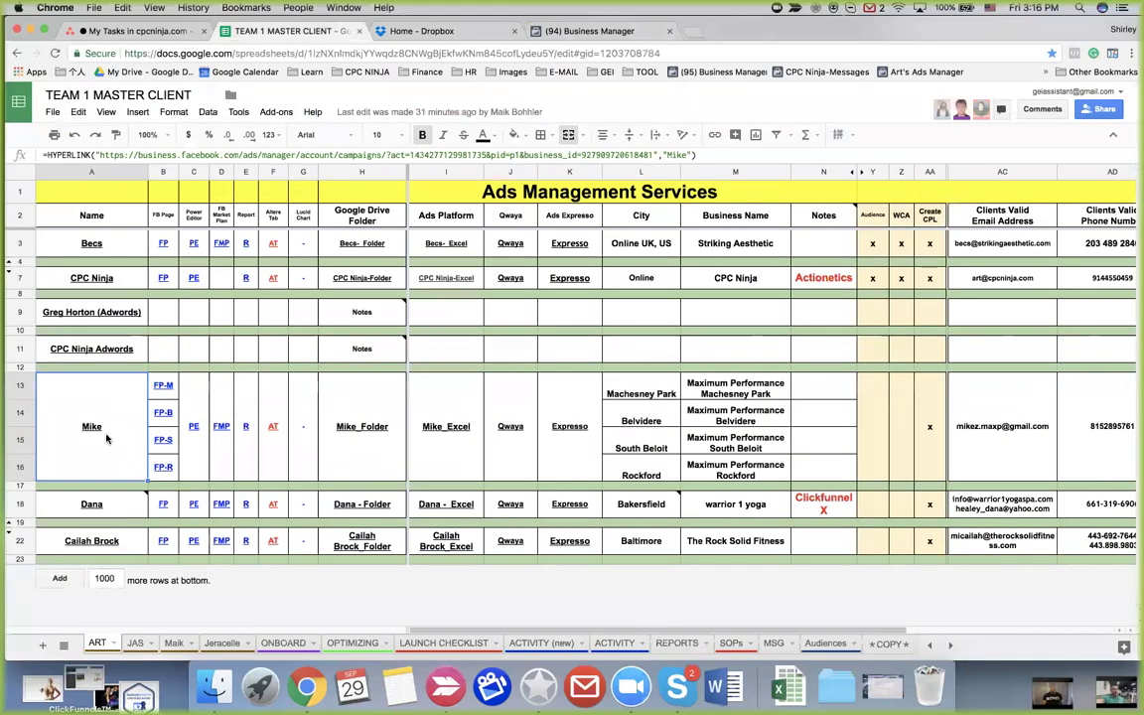
{"action": "left_click", "coordinate": [91, 330]}
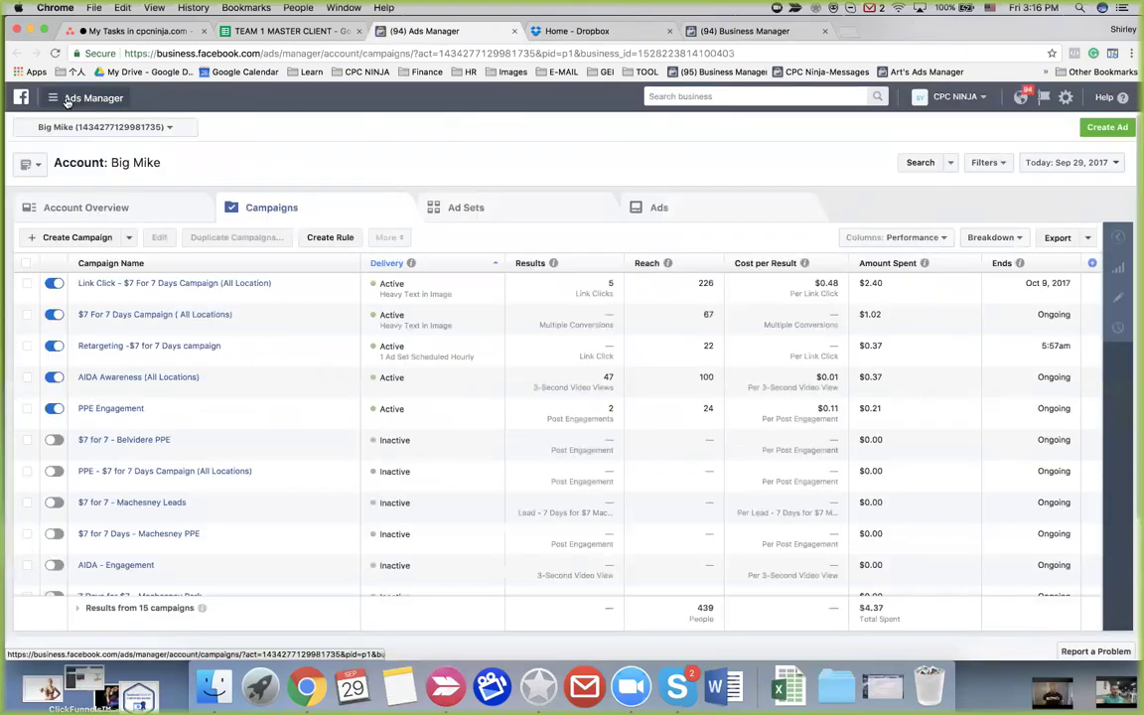
{"action": "left_click", "coordinate": [68, 101]}
{"action": "mouse_move", "coordinate": [139, 349]}
{"action": "left_click", "coordinate": [359, 237]}
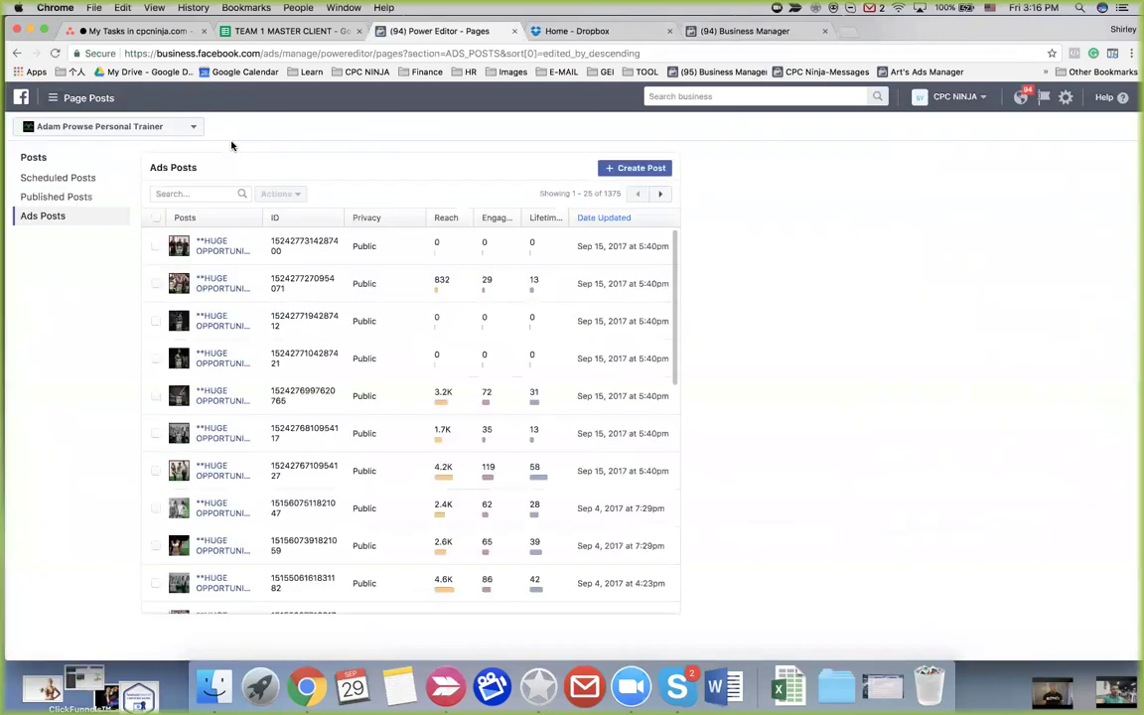
Review the Sep 15 HUGE OPPORTUNITY Boolaroo post's details (832 reached, 17 post clicks) and its actions menu
{"action": "left_click", "coordinate": [155, 287]}
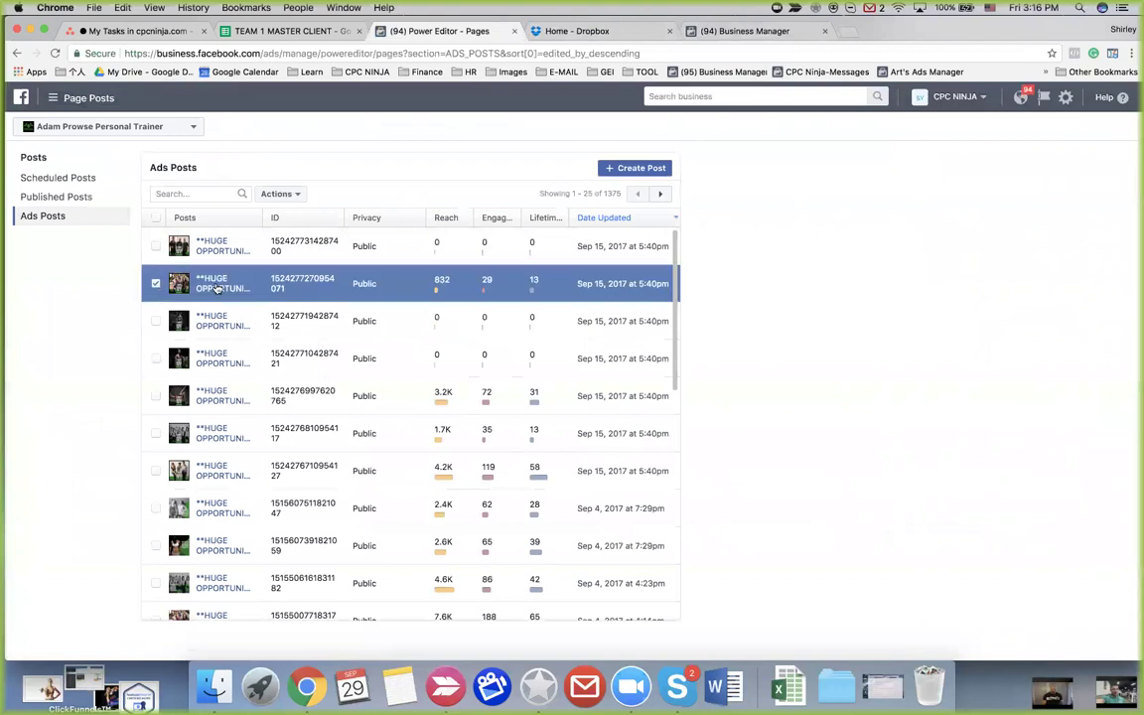
{"action": "left_click", "coordinate": [211, 283]}
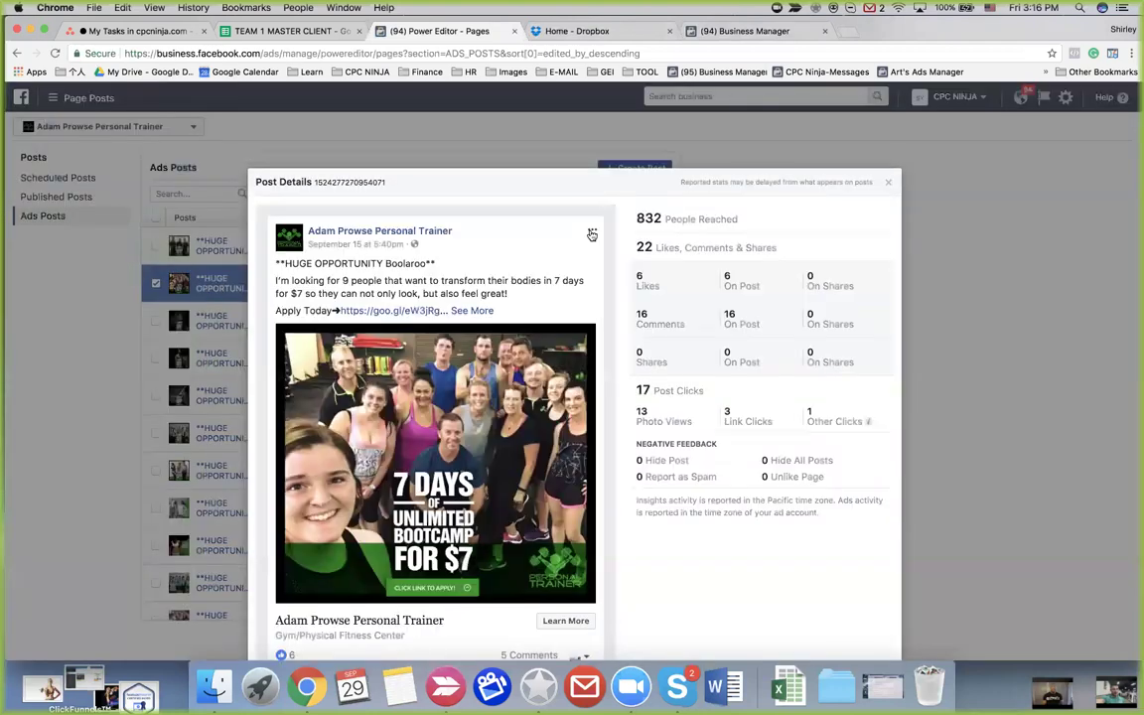
{"action": "left_click", "coordinate": [592, 229]}
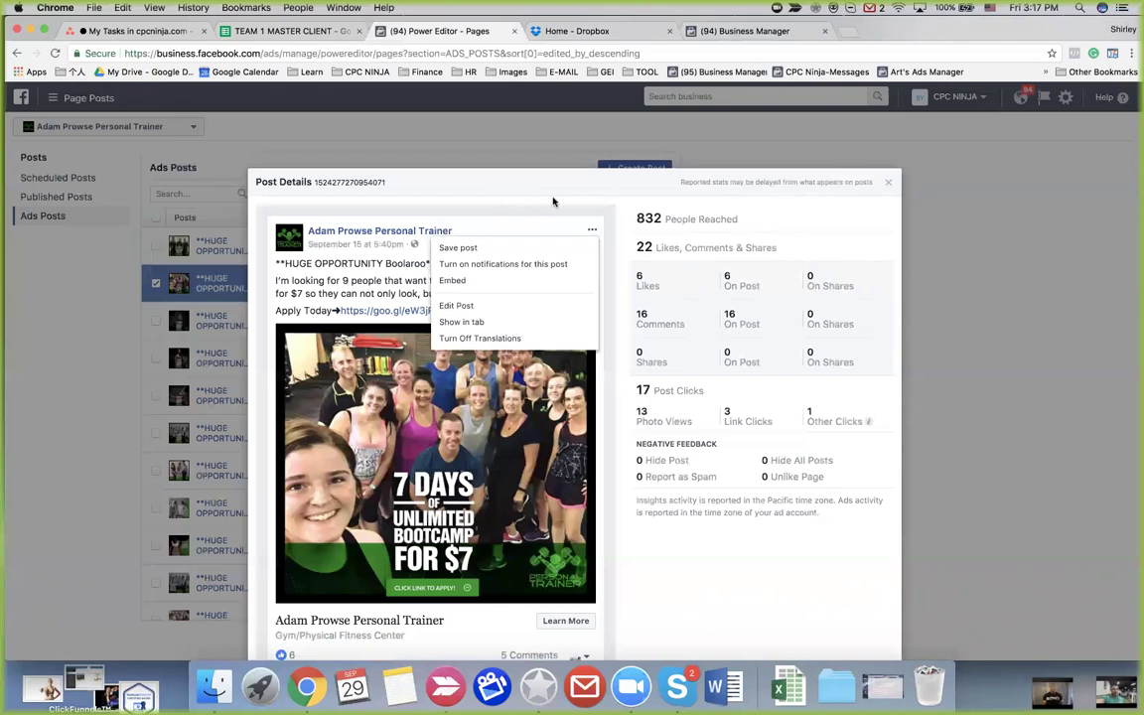
{"action": "left_click", "coordinate": [888, 182]}
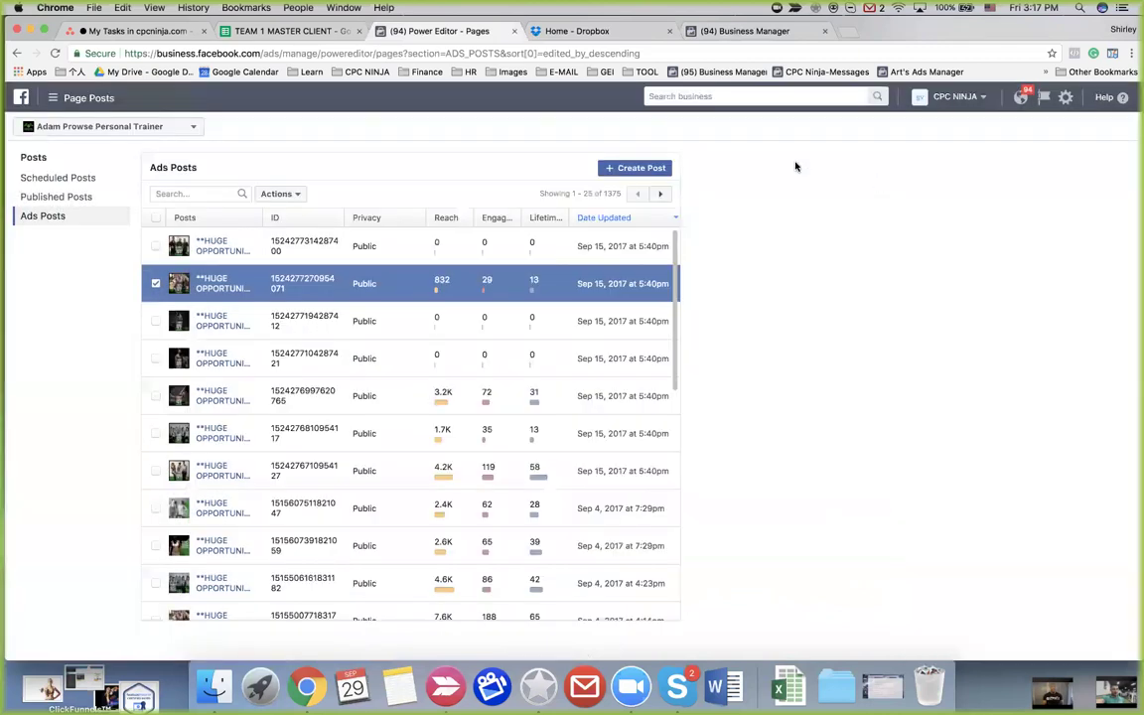